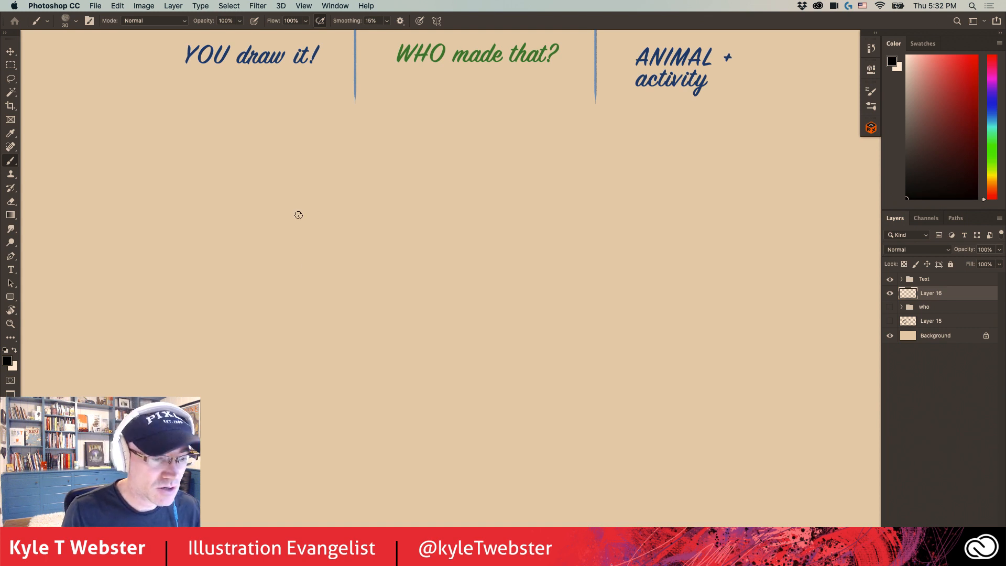
Step: Brush sample black marks on the blank canvas: a slanted line, several zigzag angles, an S-curve and short arcs
drag(365, 209, 345, 255)
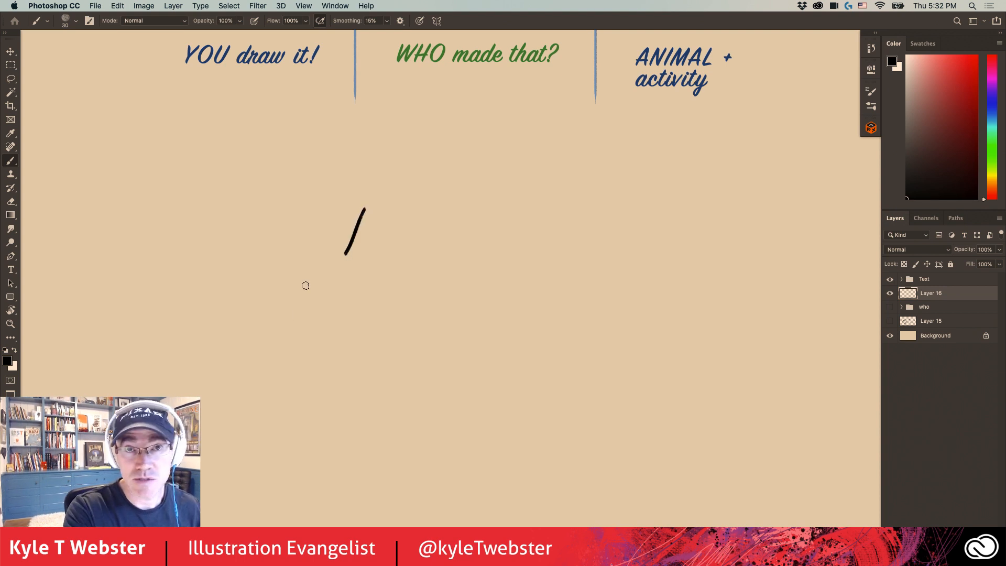
mouse_move(278, 226)
mouse_down()
mouse_move(259, 208)
mouse_move(250, 230)
mouse_move(233, 211)
mouse_move(225, 234)
mouse_up()
mouse_move(264, 269)
mouse_down()
mouse_move(209, 257)
mouse_move(196, 269)
mouse_up()
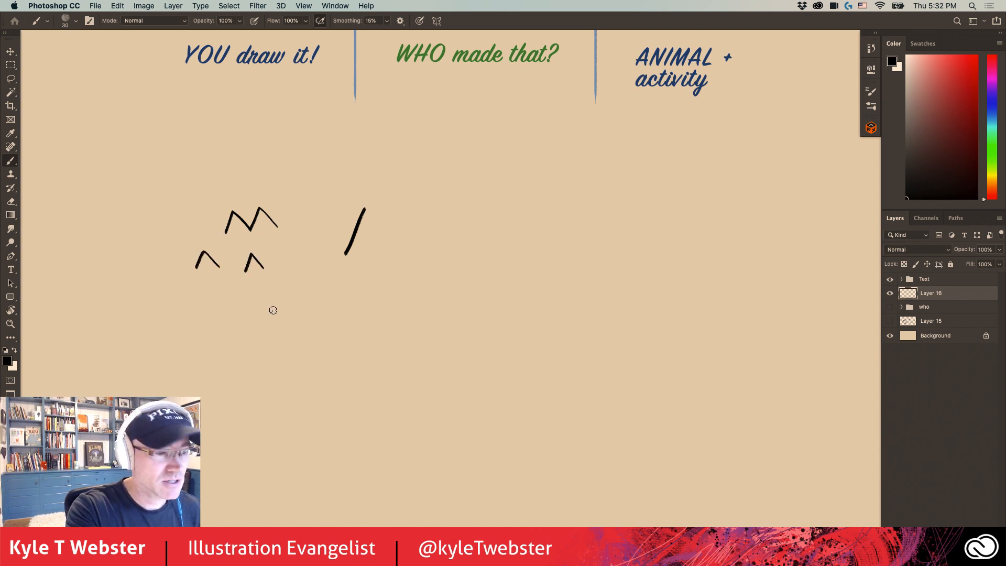
mouse_move(293, 308)
mouse_down()
mouse_move(282, 329)
mouse_move(291, 361)
mouse_move(284, 432)
mouse_up()
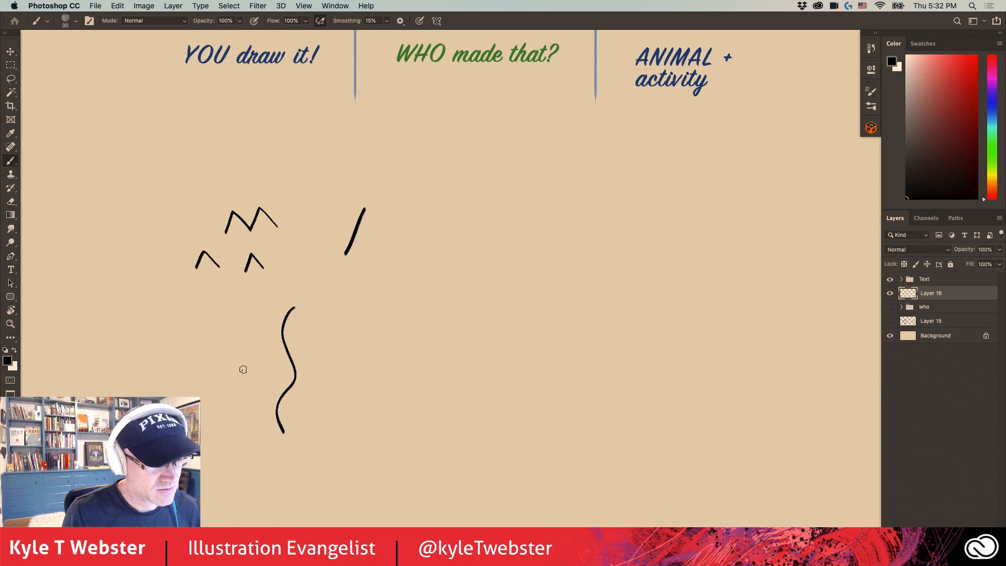
mouse_move(254, 349)
mouse_down()
mouse_move(247, 339)
mouse_move(216, 350)
mouse_move(226, 409)
mouse_up()
drag(174, 347, 178, 380)
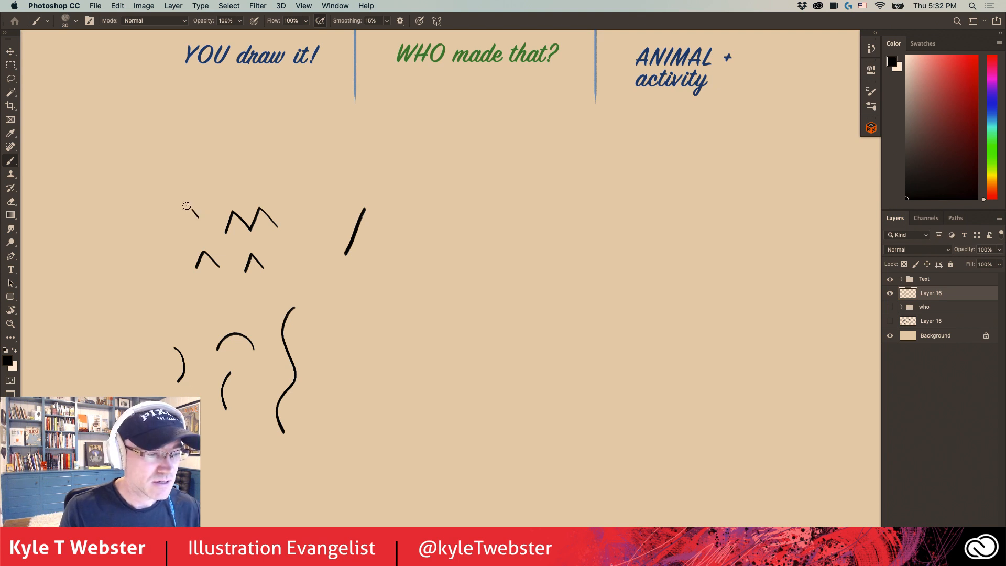
drag(197, 217, 185, 213)
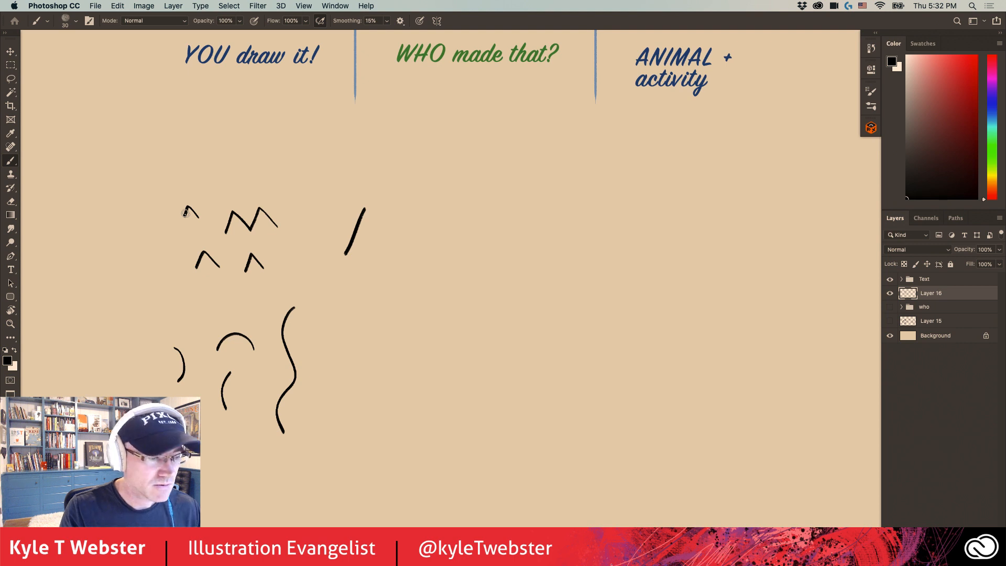
drag(175, 289, 156, 299)
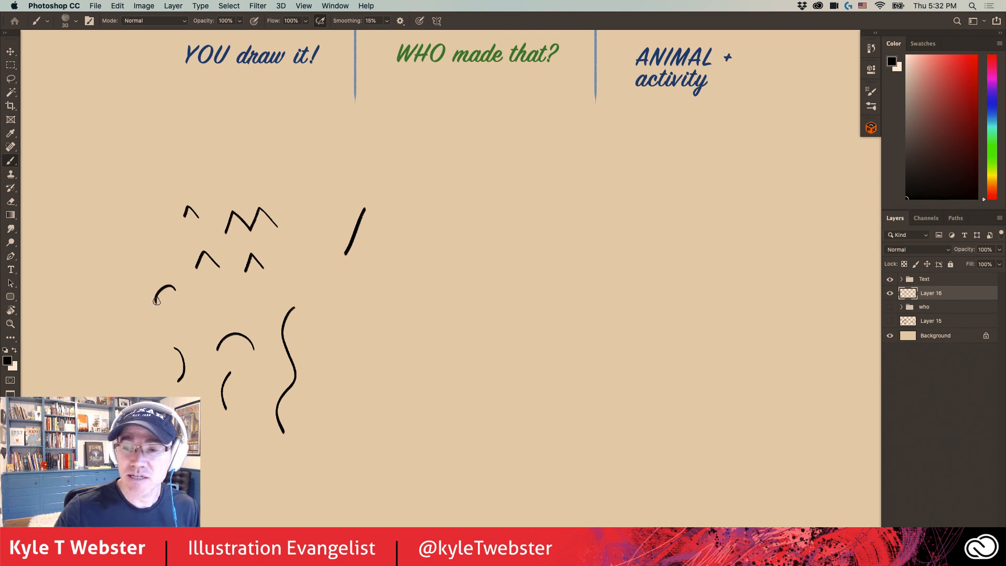
Step: Clear all the sample strokes from the active layer
key(super+a)
key(Delete)
key(super+d)
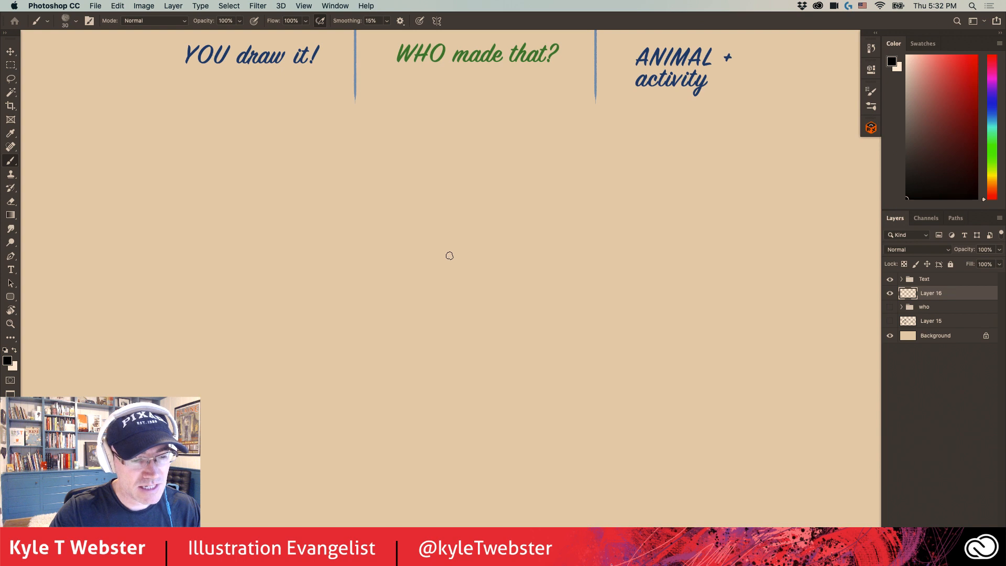
Step: Draw a short vertical line near the canvas centre with a V joined to its upper end, forming a Y
drag(450, 257, 450, 296)
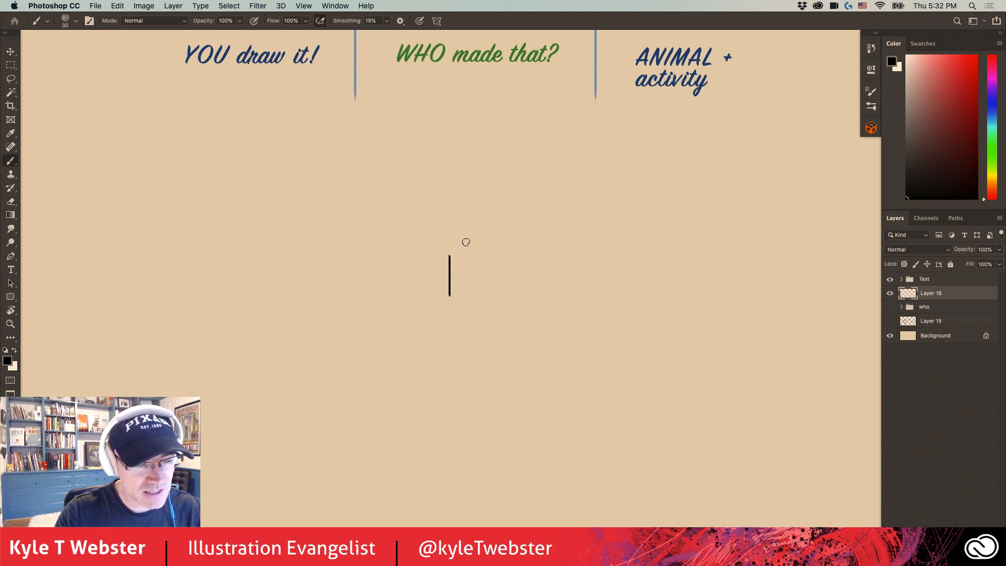
mouse_move(467, 241)
mouse_down()
mouse_move(449, 255)
mouse_move(432, 242)
mouse_up()
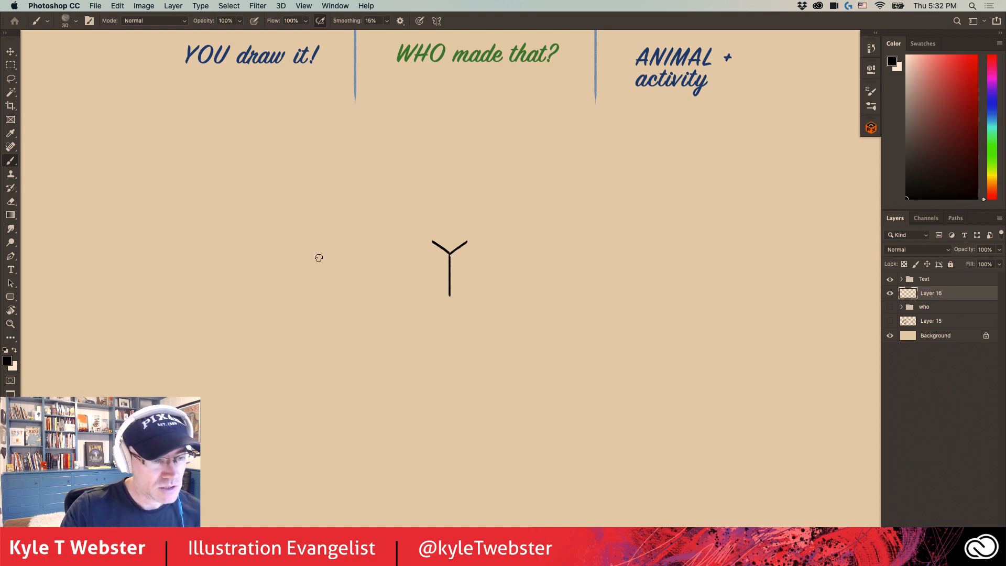
mouse_move(330, 246)
mouse_down()
mouse_move(320, 264)
mouse_move(313, 246)
mouse_up()
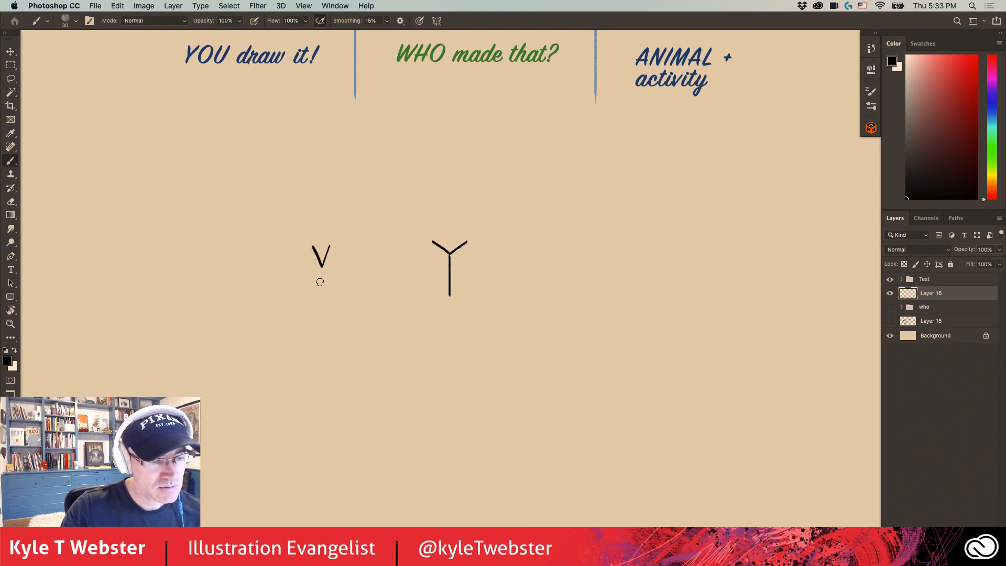
mouse_move(336, 278)
mouse_down()
mouse_move(321, 289)
mouse_move(306, 279)
mouse_up()
key(super+z)
key(super+z)
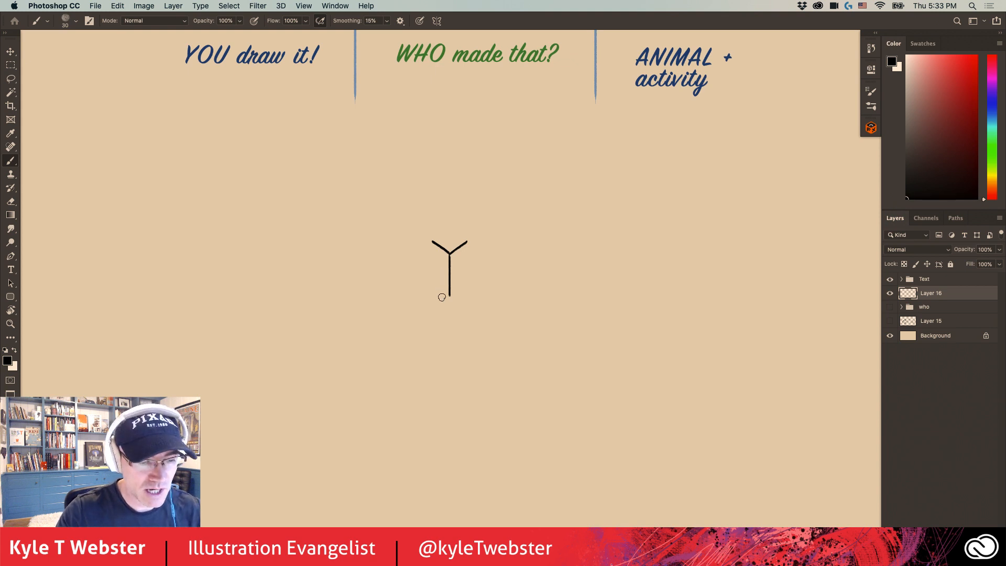
Step: Add an inverted V to the line's lower end and enclose the whole figure in a circle as the muzzle
mouse_move(449, 296)
mouse_down()
mouse_move(430, 310)
mouse_move(471, 309)
mouse_up()
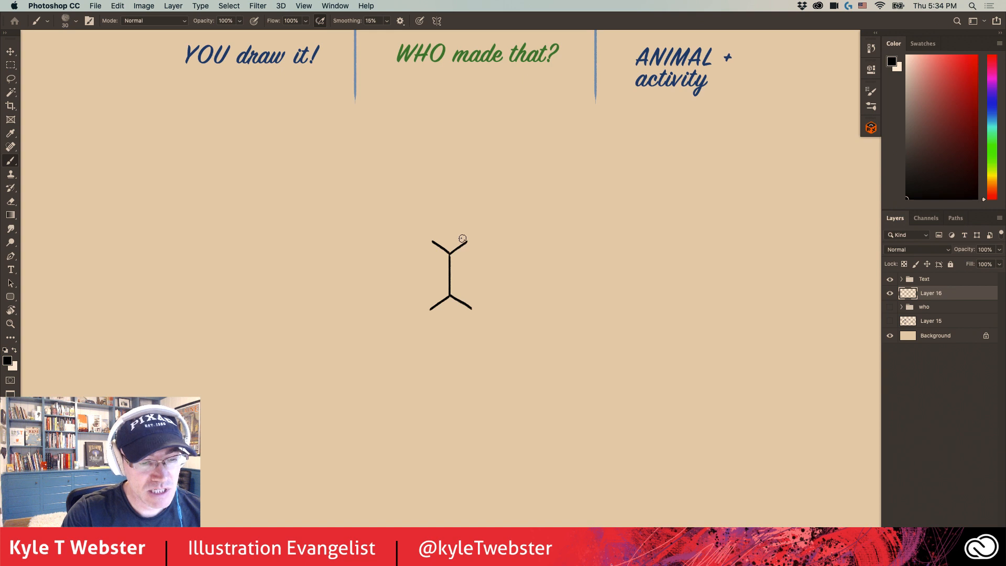
mouse_move(468, 241)
mouse_down()
mouse_move(432, 241)
mouse_move(410, 261)
mouse_move(407, 283)
mouse_move(425, 310)
mouse_move(471, 308)
mouse_up()
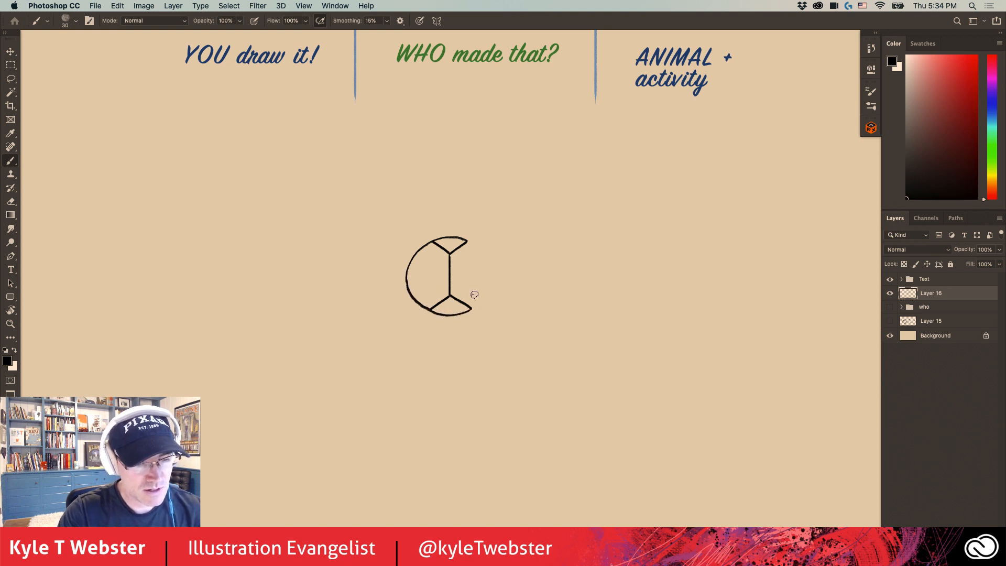
mouse_move(467, 239)
mouse_down()
mouse_move(491, 273)
mouse_move(471, 309)
mouse_up()
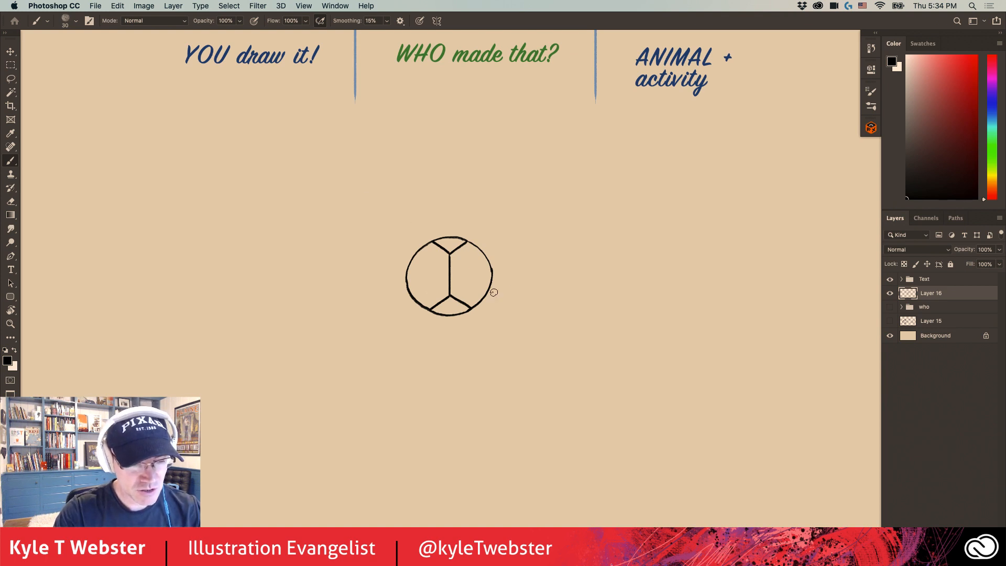
Step: Draw the head as a trapezoid around the muzzle, with horizontal jaw lines, sides slanting inward and a flat top edge
drag(485, 296, 526, 296)
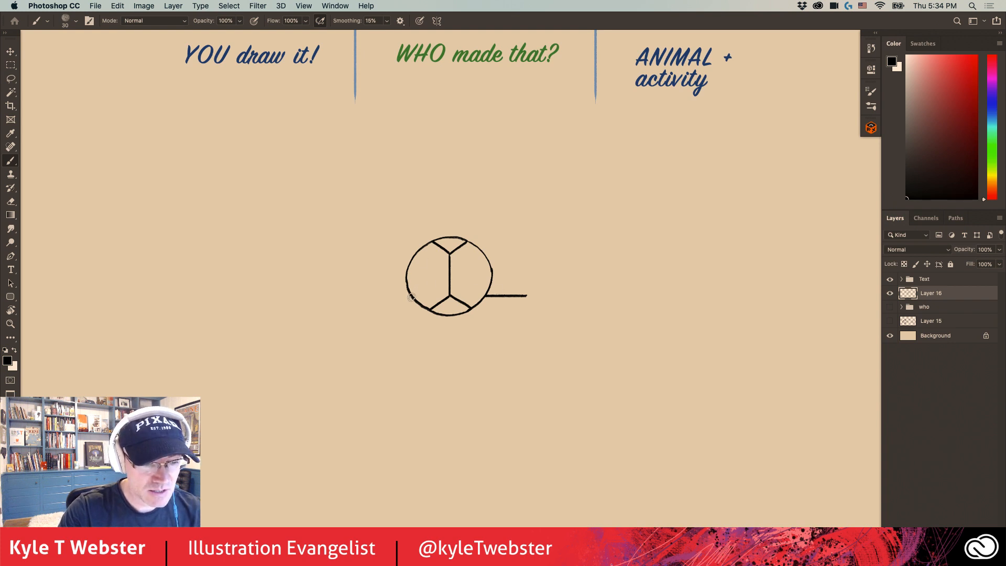
drag(411, 296, 367, 296)
drag(511, 295, 528, 296)
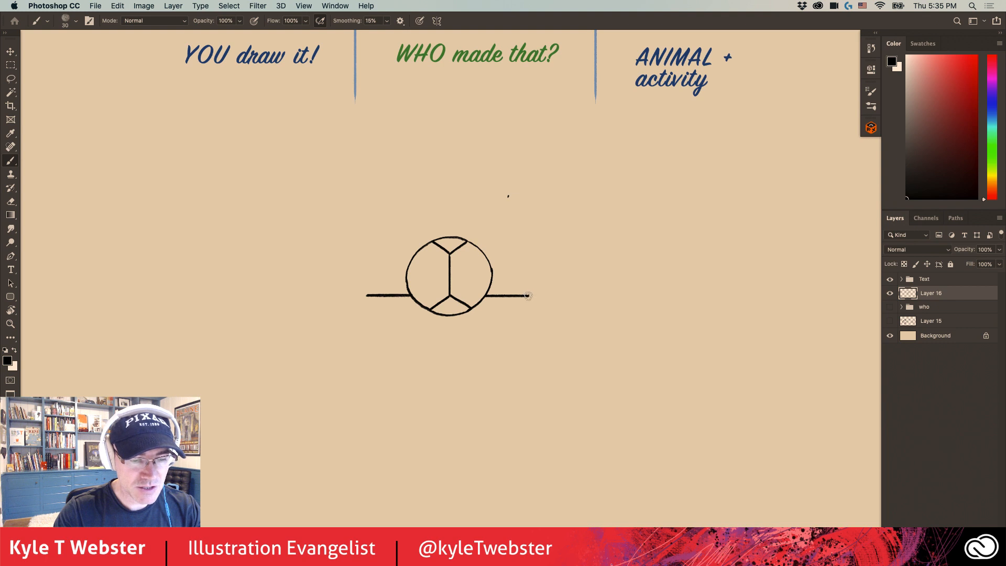
drag(528, 296, 508, 197)
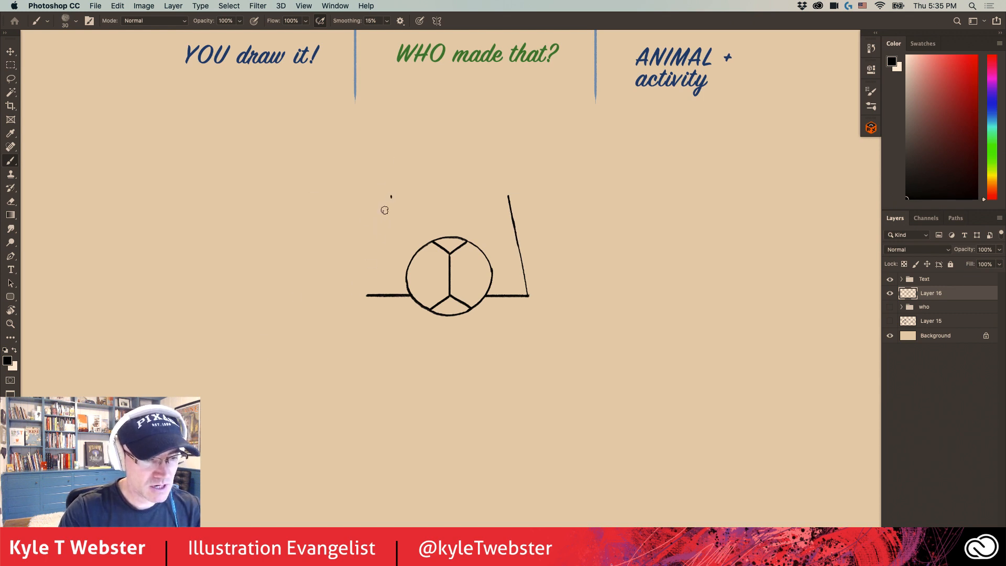
drag(390, 196, 367, 295)
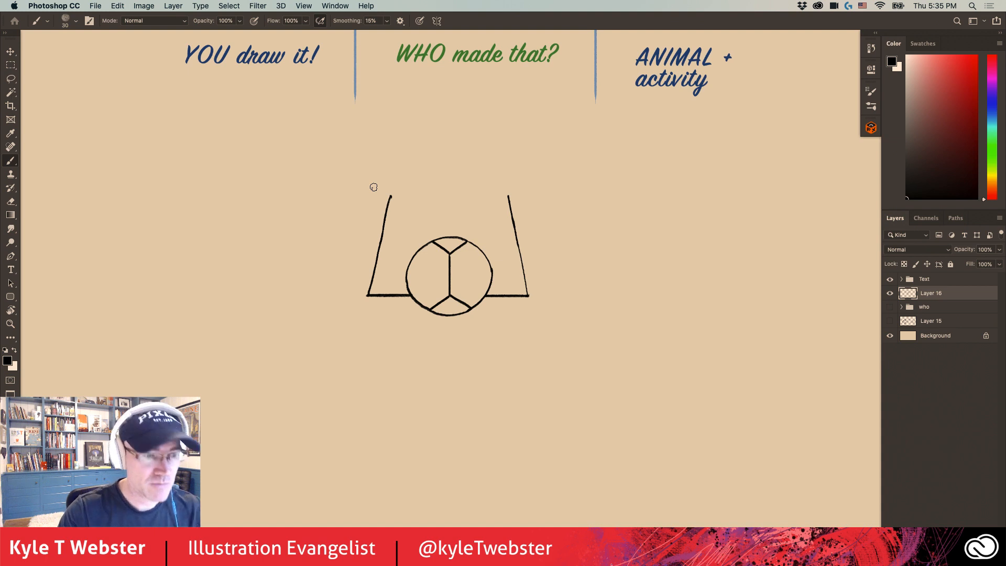
drag(506, 196, 394, 198)
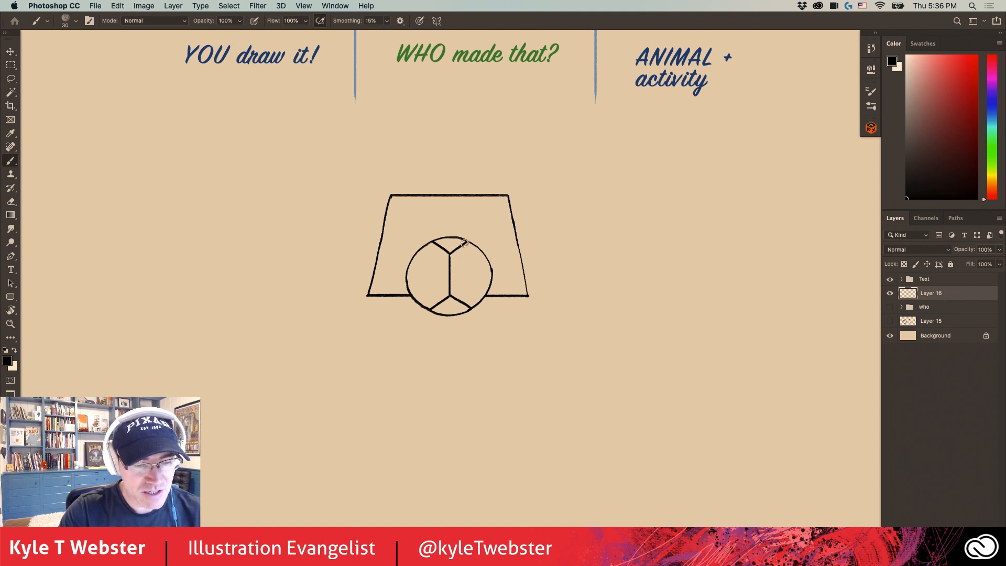
Step: Draw both eyes with curved upper and lower lids running from the nose to the head's sides, and fill in narrow vertical pupils
drag(471, 239, 515, 229)
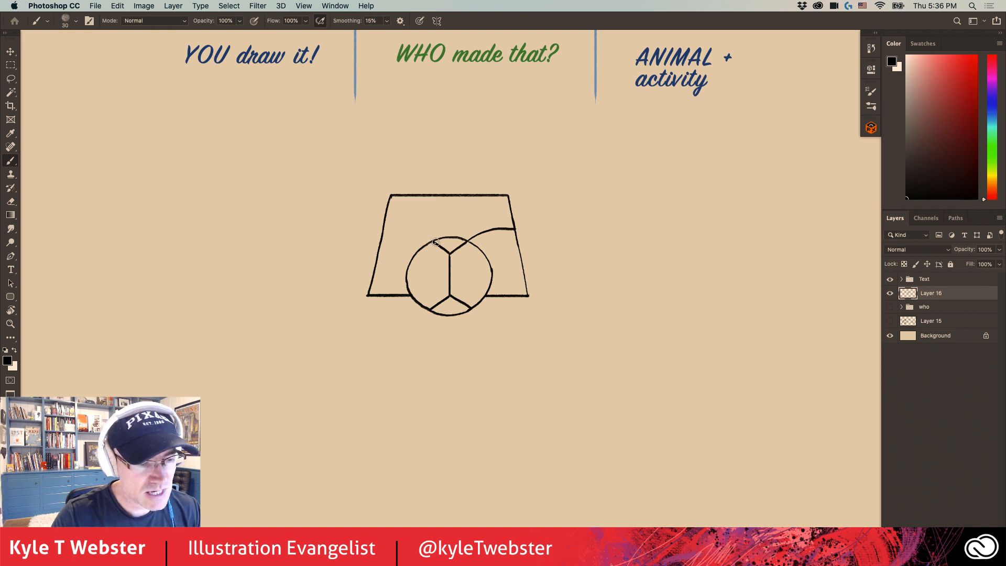
drag(436, 243, 384, 227)
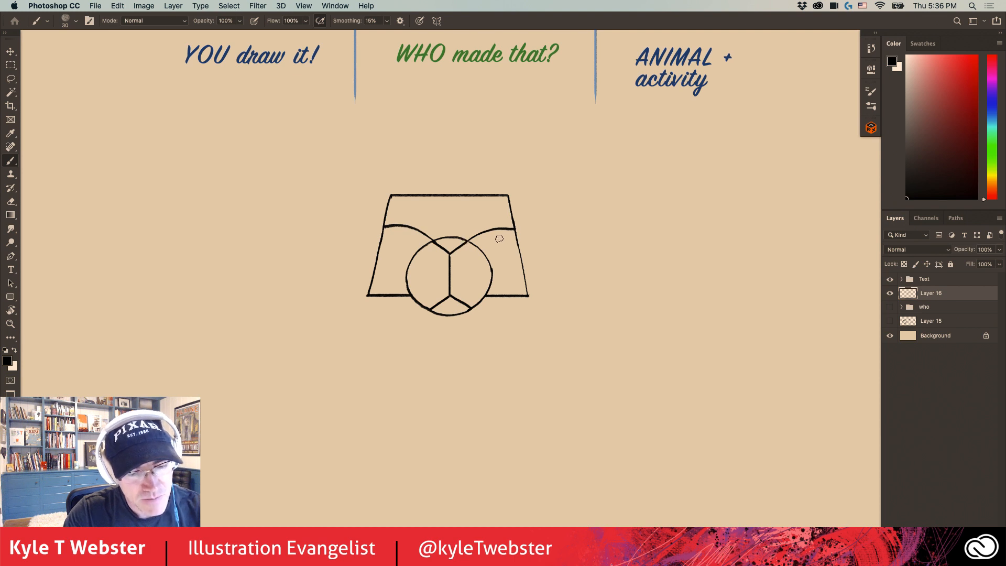
drag(472, 242, 515, 250)
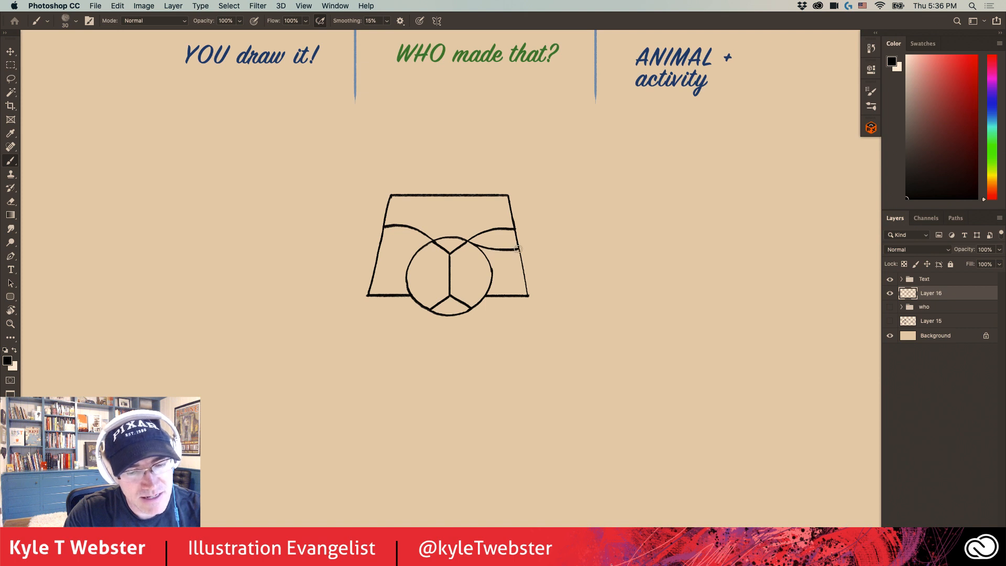
drag(423, 244, 379, 248)
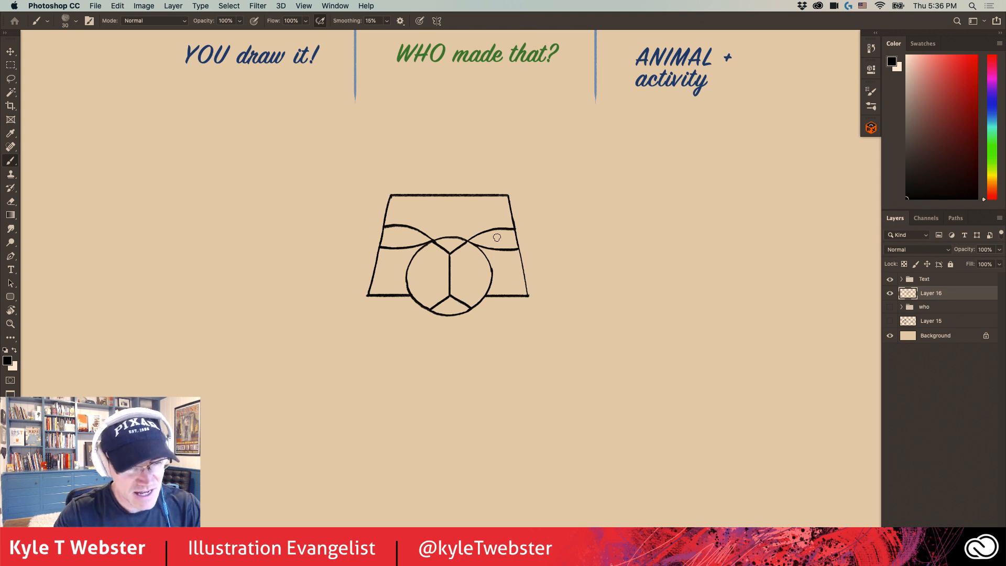
drag(498, 230, 500, 245)
mouse_move(404, 227)
mouse_down()
mouse_move(403, 244)
mouse_move(401, 226)
mouse_up()
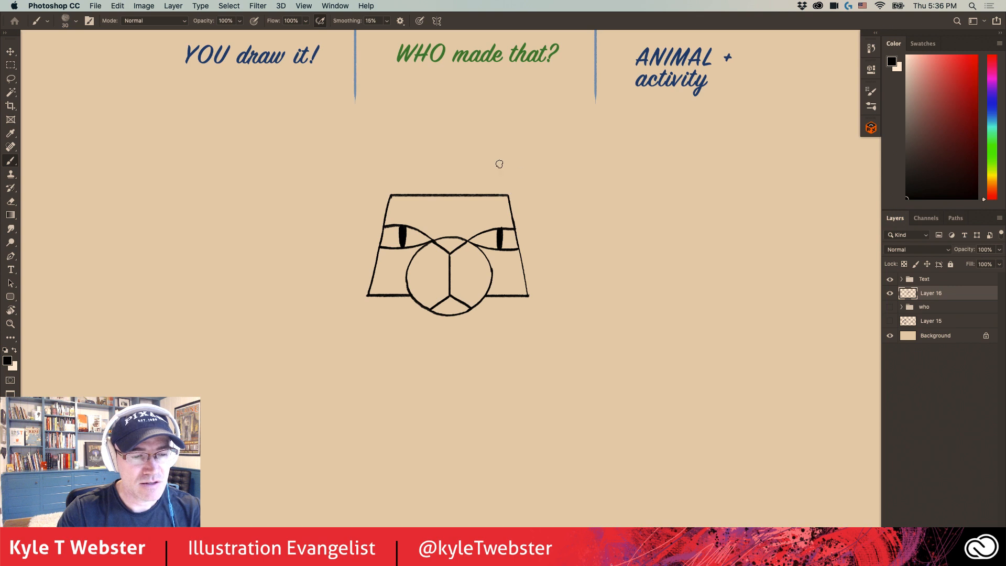
Step: Draw two pointed triangular ears on the head's upper corners, continuing the slant of its sides
drag(507, 197, 496, 141)
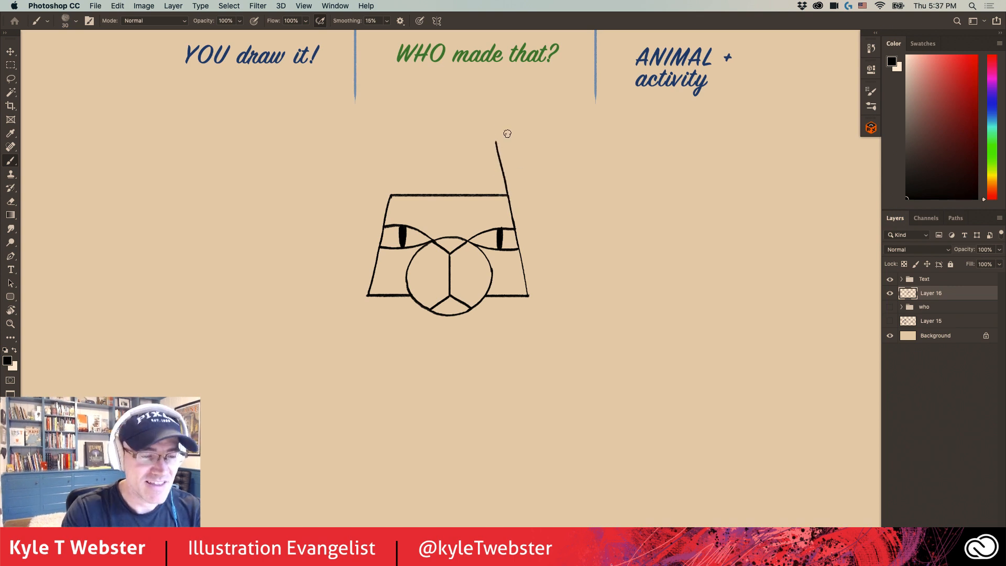
drag(495, 142, 464, 194)
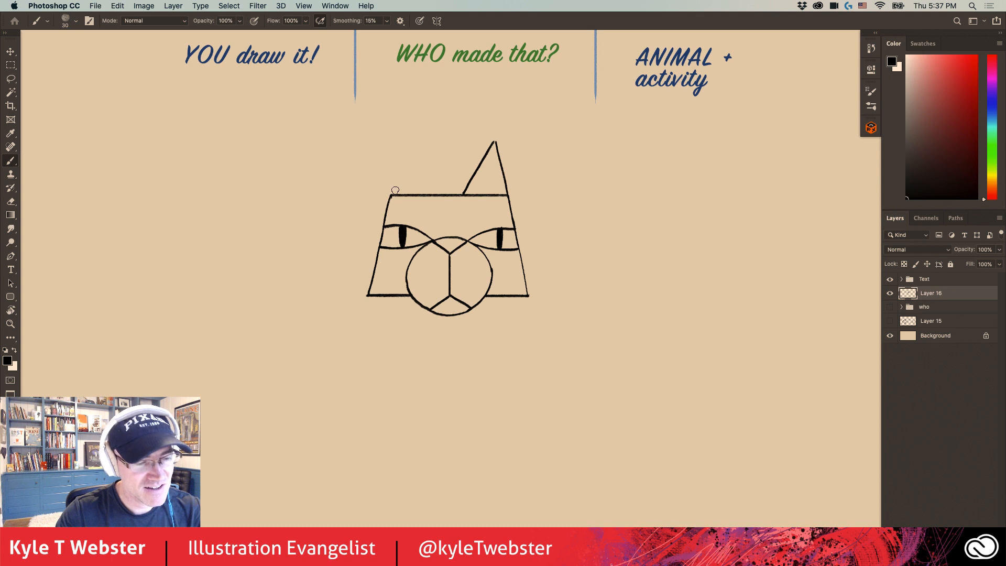
mouse_move(390, 195)
mouse_down()
mouse_move(407, 139)
mouse_move(433, 194)
mouse_up()
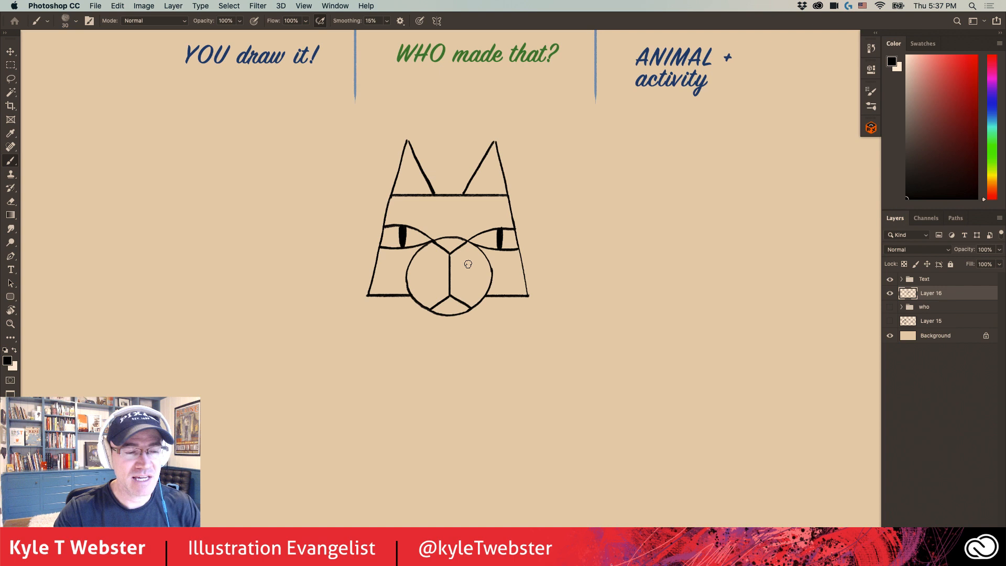
Step: Add three short vertical stripes on the forehead and three whisker dots on each half of the muzzle
mouse_move(459, 196)
mouse_down()
mouse_move(459, 214)
mouse_move(441, 214)
mouse_up()
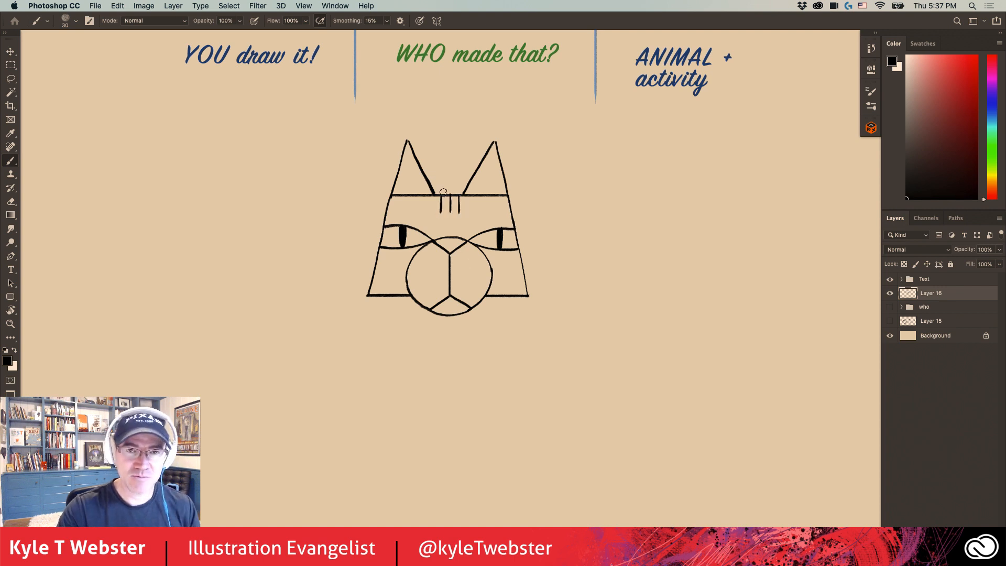
click(434, 268)
click(420, 269)
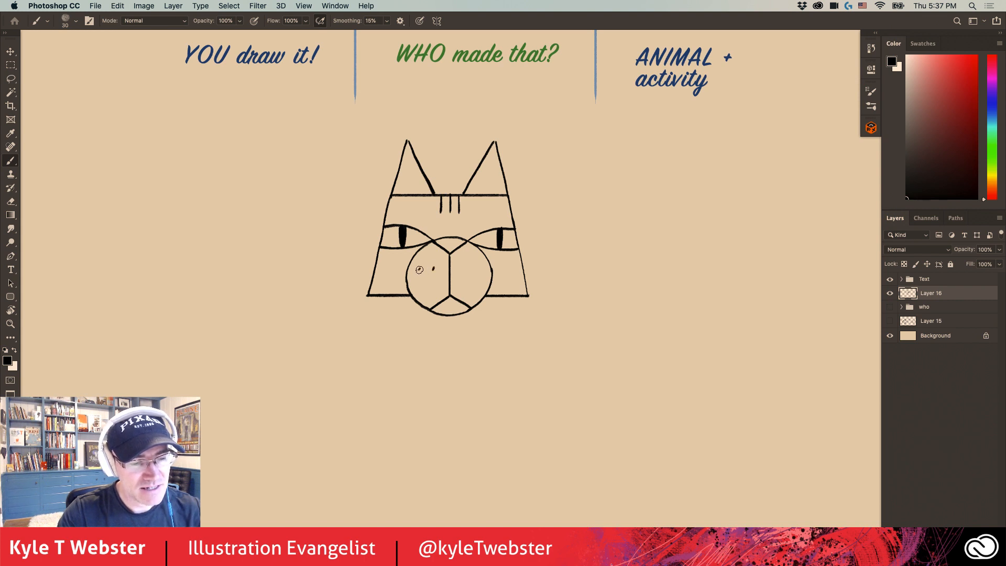
click(425, 283)
click(462, 268)
click(468, 285)
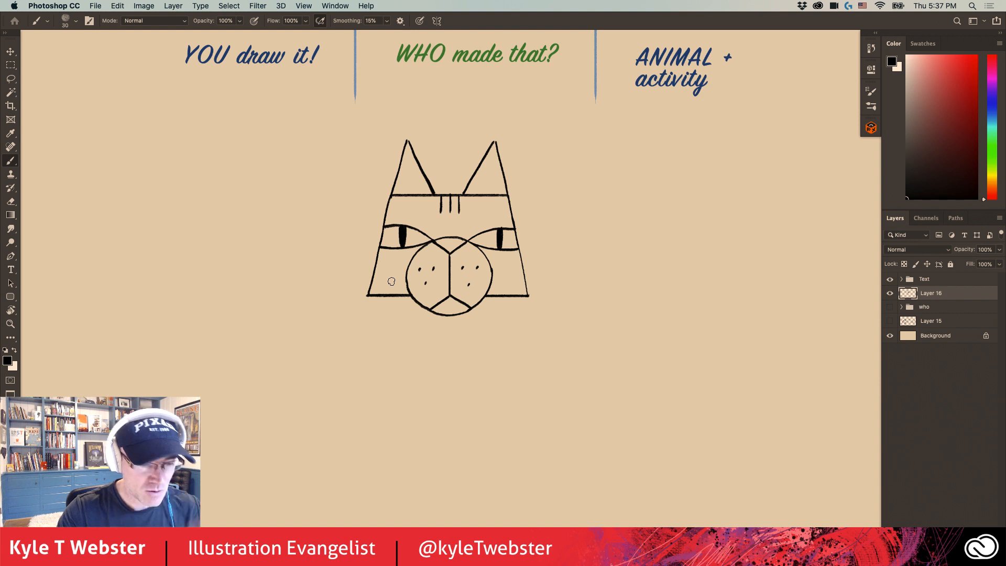
Step: Draw two short whiskers across each side edge of the cat's face
drag(378, 269, 356, 265)
drag(380, 270, 357, 279)
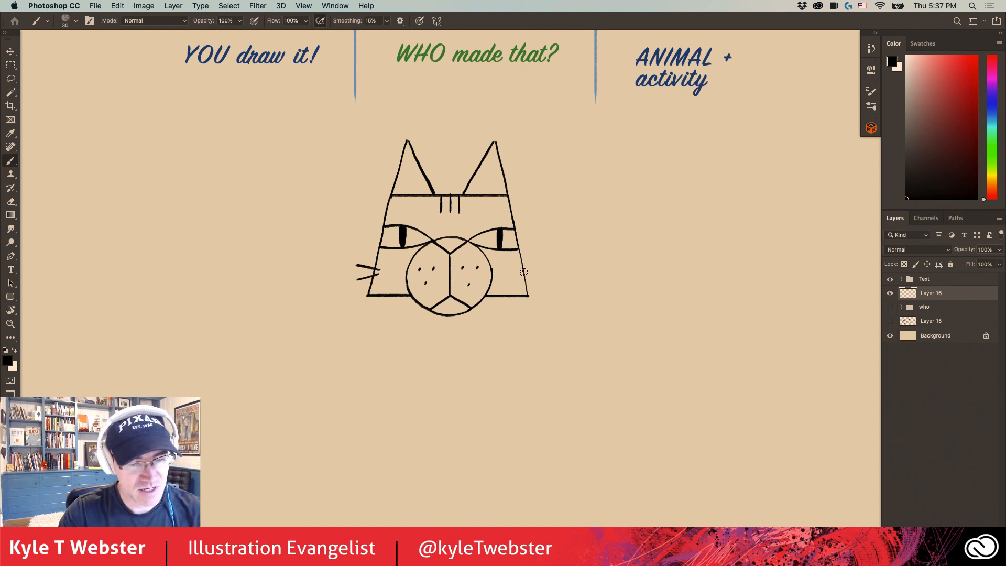
drag(539, 267, 521, 278)
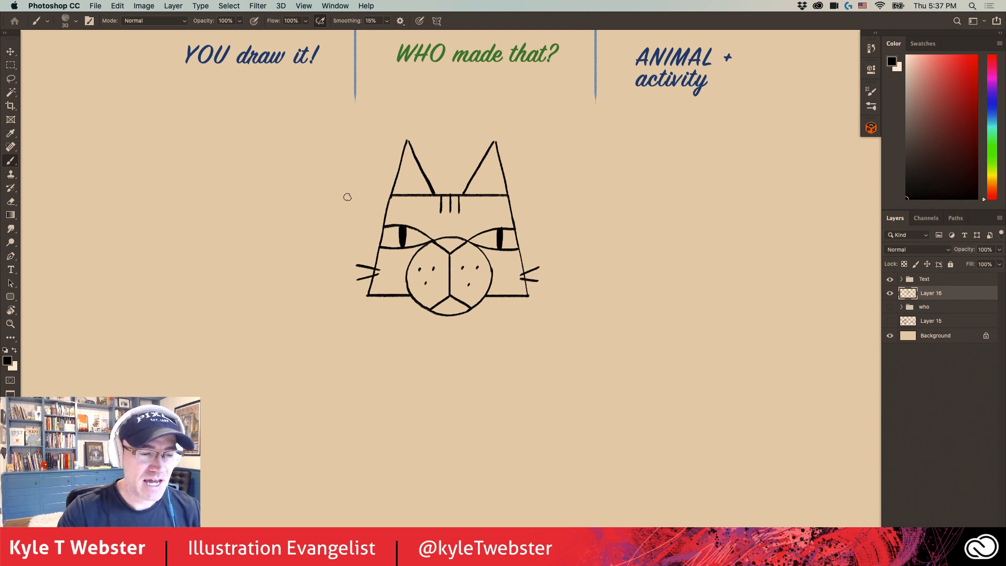
Step: Extend the head's top edge into a long horizontal line to the right for the cat's back
drag(397, 274, 283, 278)
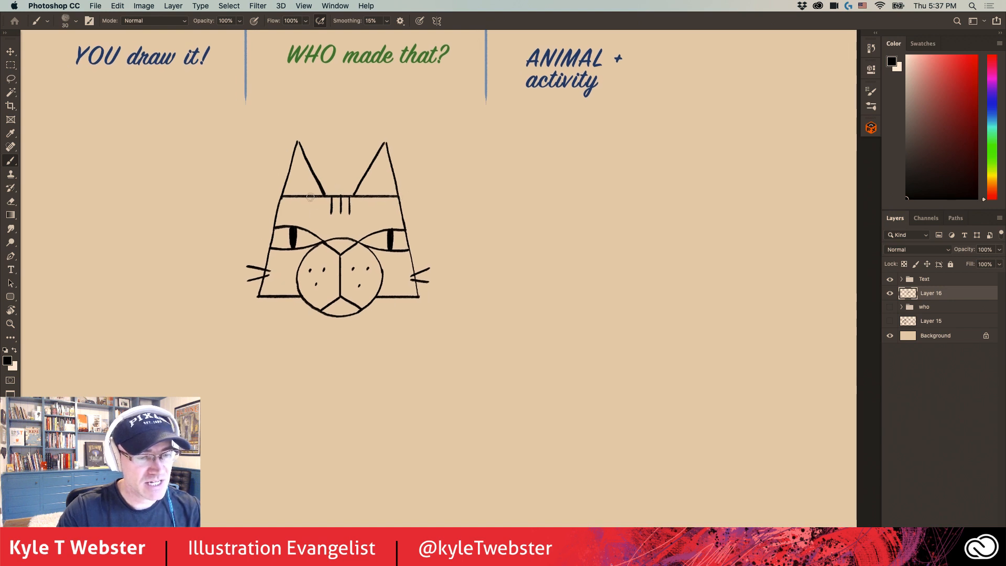
drag(398, 196, 580, 196)
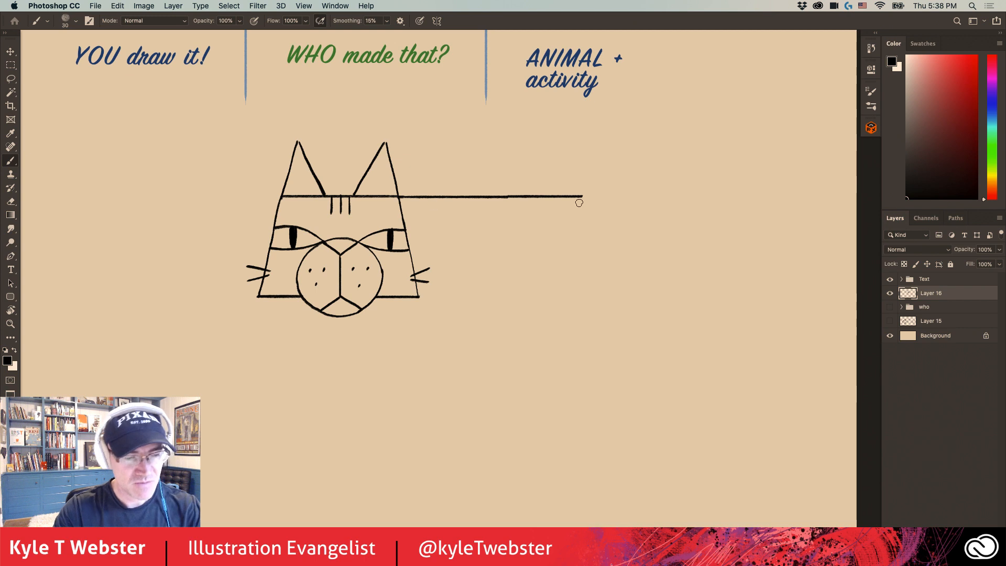
drag(582, 196, 592, 196)
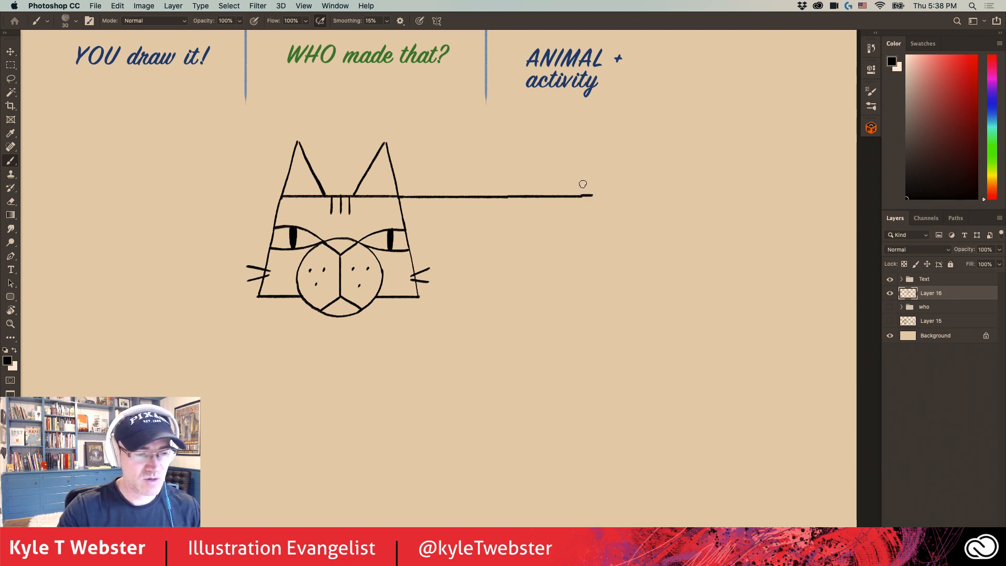
Step: Draw the standing front leg below the head's lower right edge, with a vertical front, a small flat paw and a slanted back line
drag(317, 260, 310, 295)
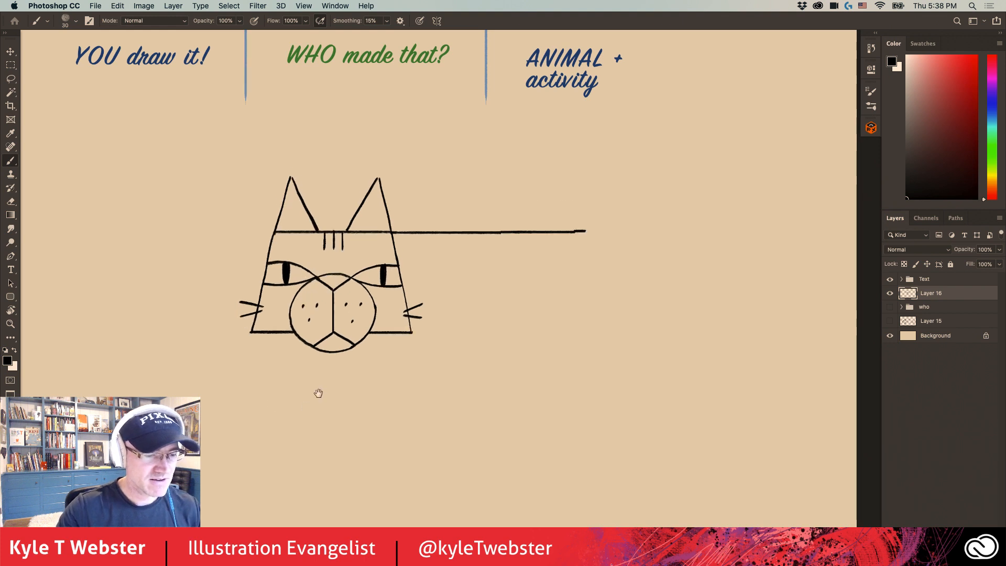
scroll(307, 407, down, 3)
scroll(307, 408, left, 3)
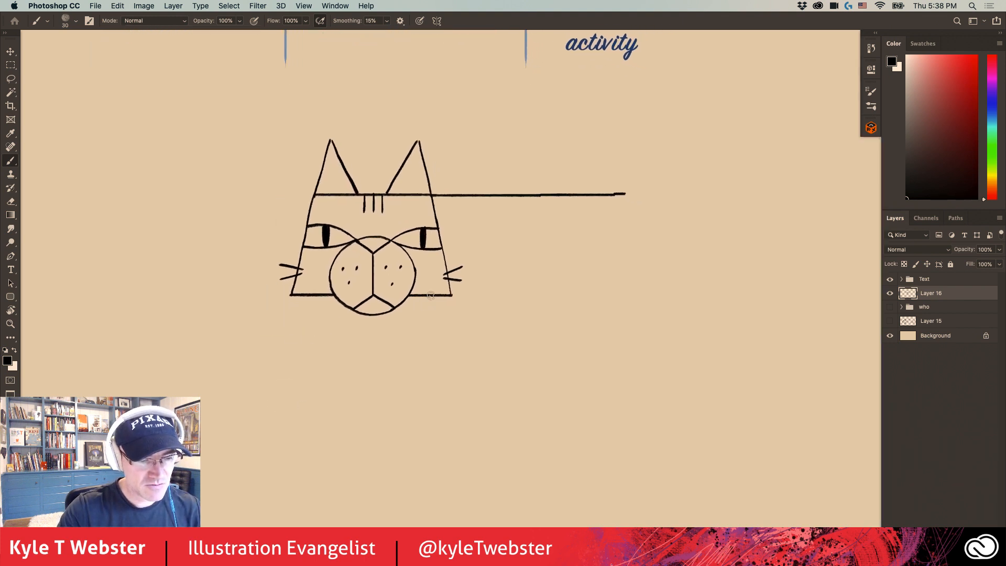
drag(422, 296, 422, 384)
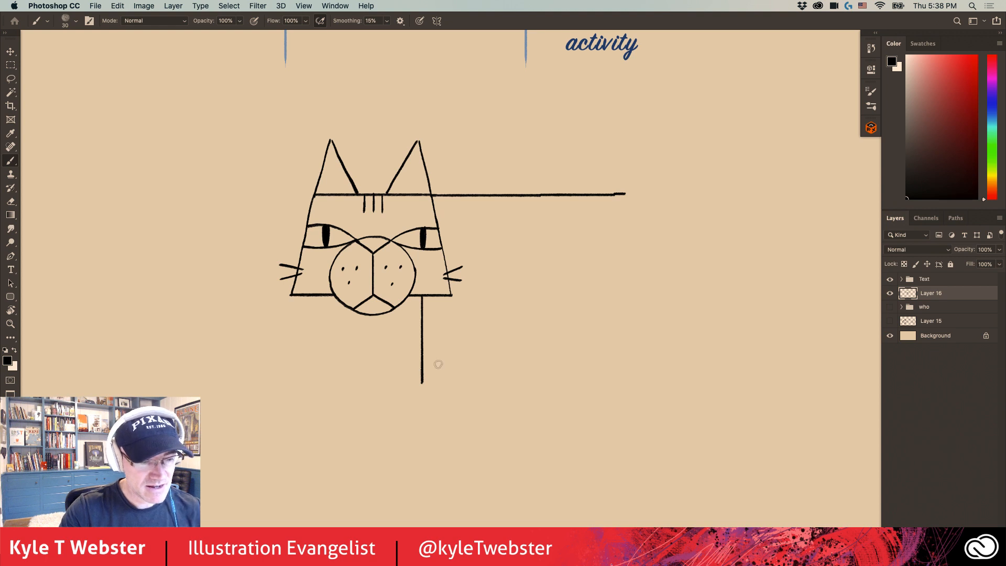
drag(421, 383, 408, 397)
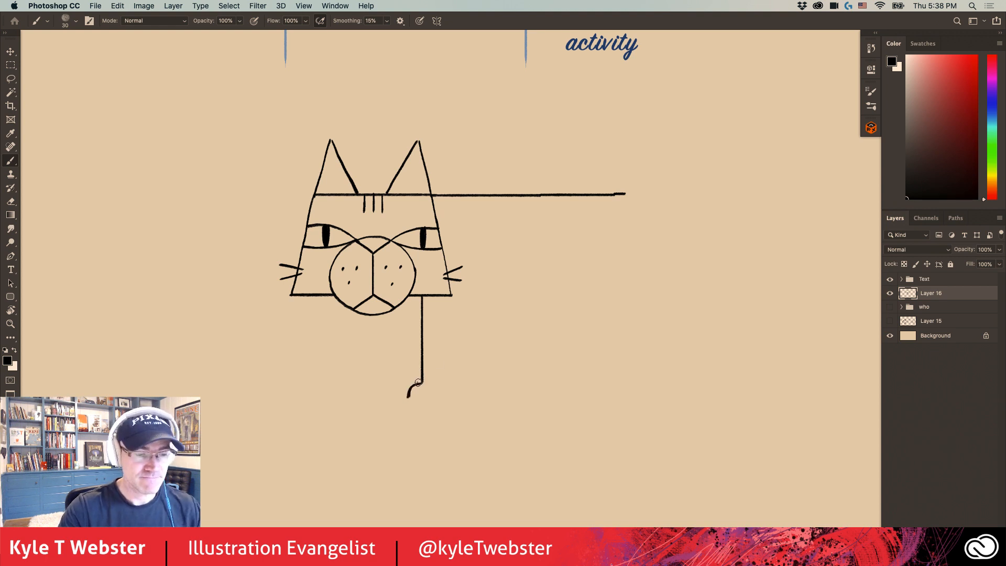
drag(414, 397, 433, 397)
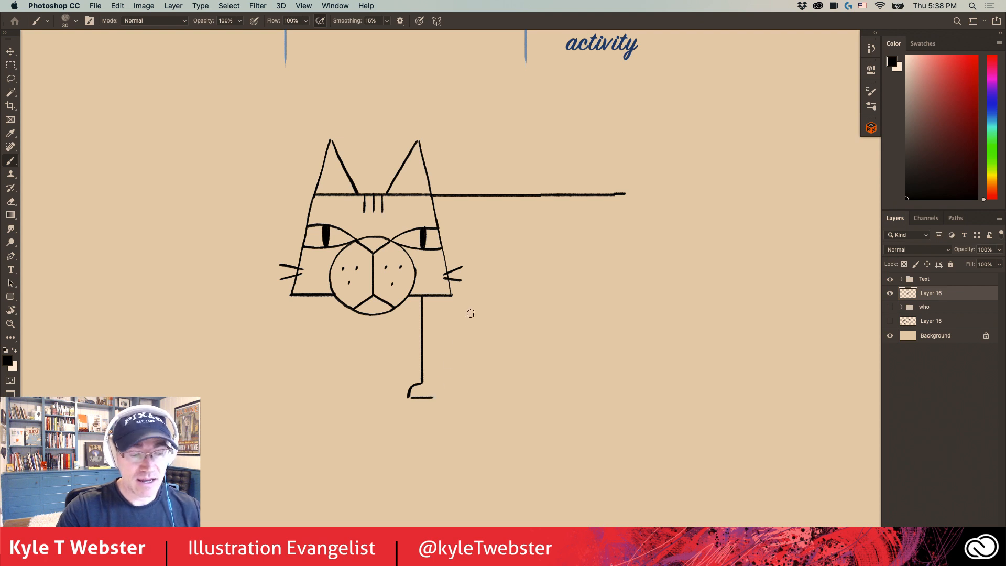
drag(433, 399, 471, 310)
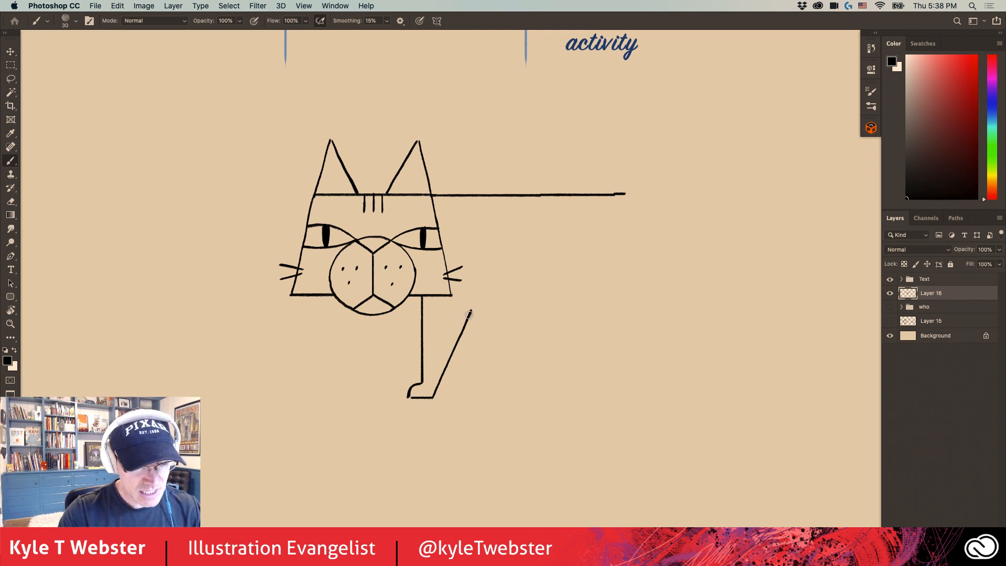
drag(475, 303, 481, 287)
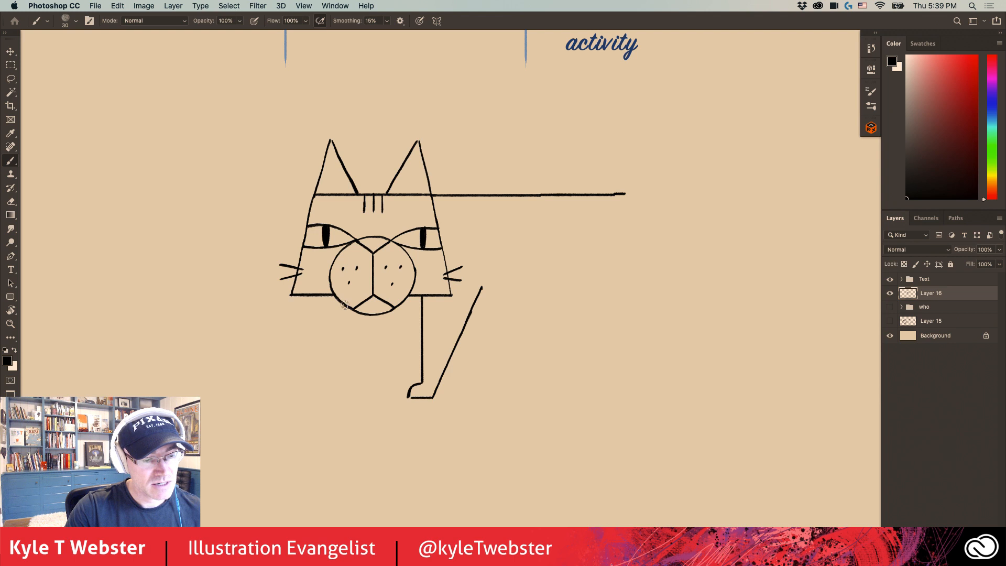
Step: Draw the raised front leg reaching forward from under the muzzle, with a rounded drooping paw and an underside joining the standing leg
drag(344, 306, 292, 345)
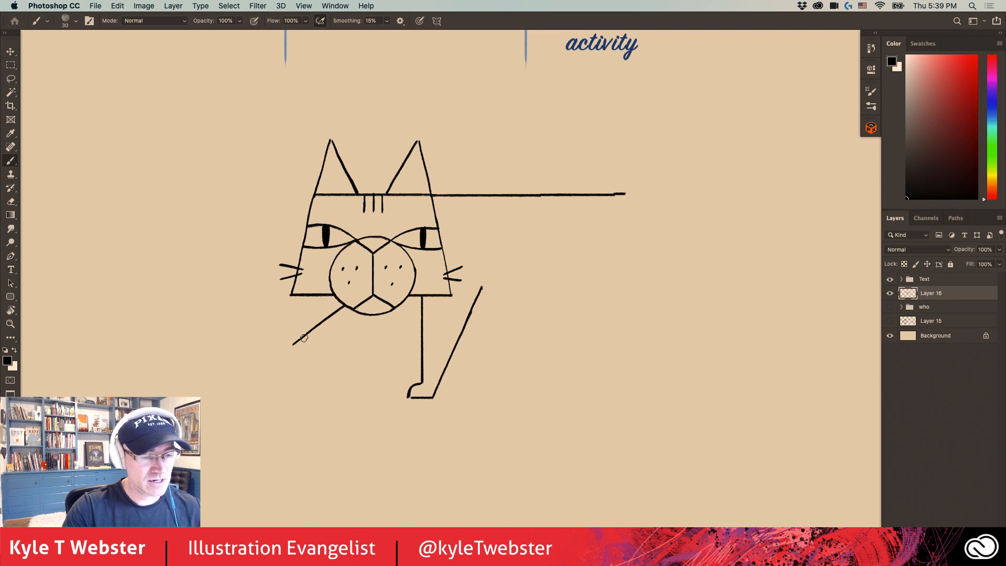
drag(290, 349, 303, 370)
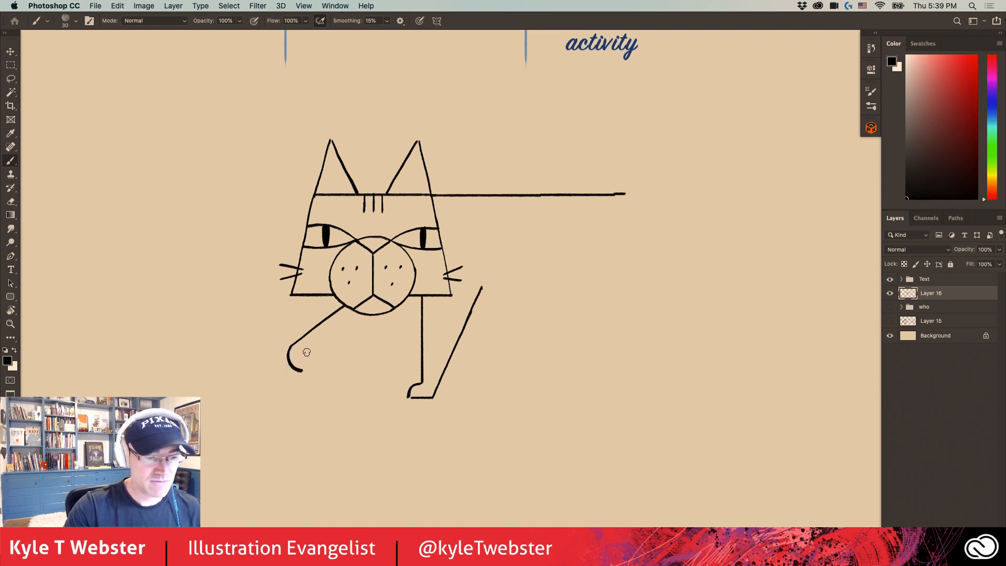
drag(305, 366, 305, 355)
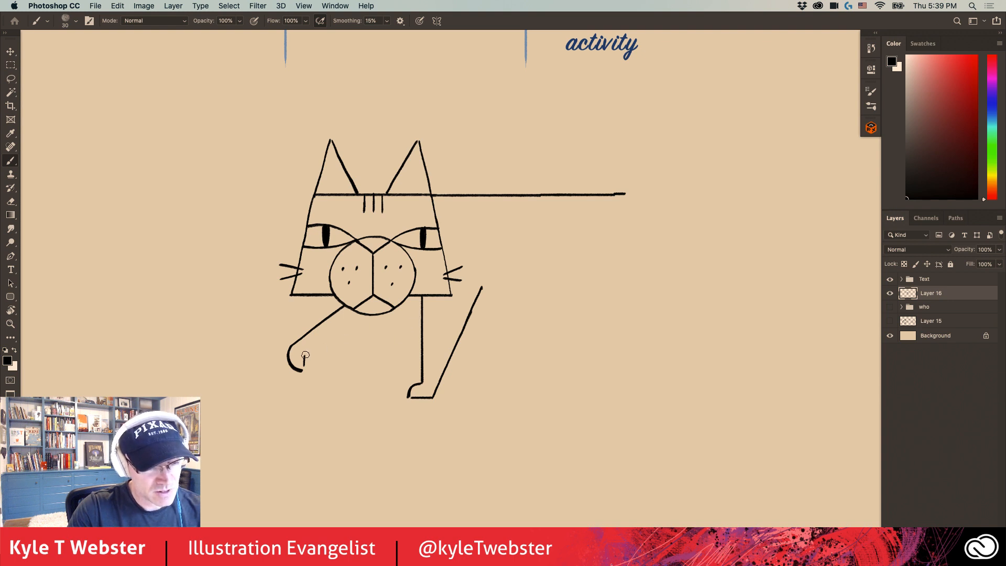
drag(312, 354, 422, 324)
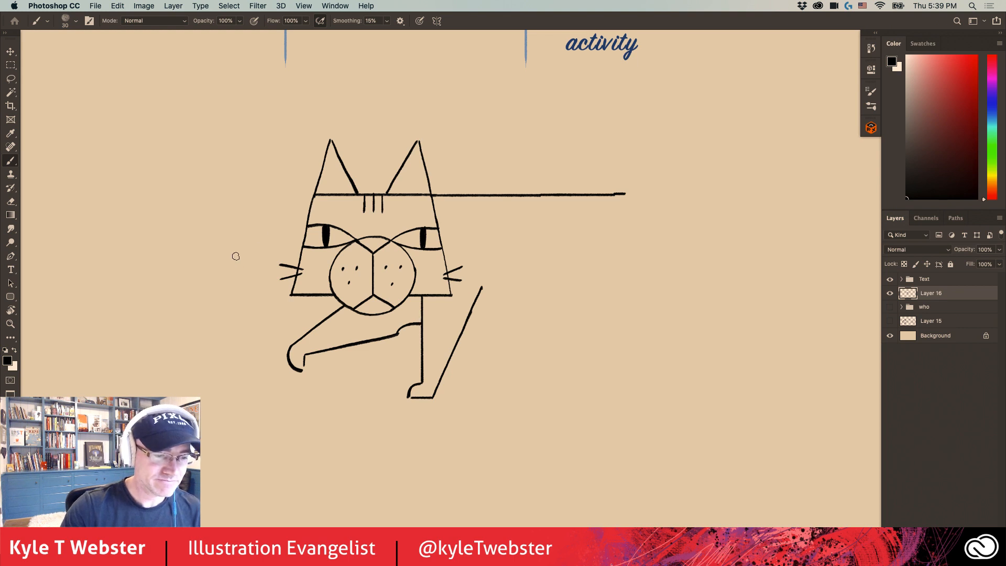
drag(279, 261, 198, 234)
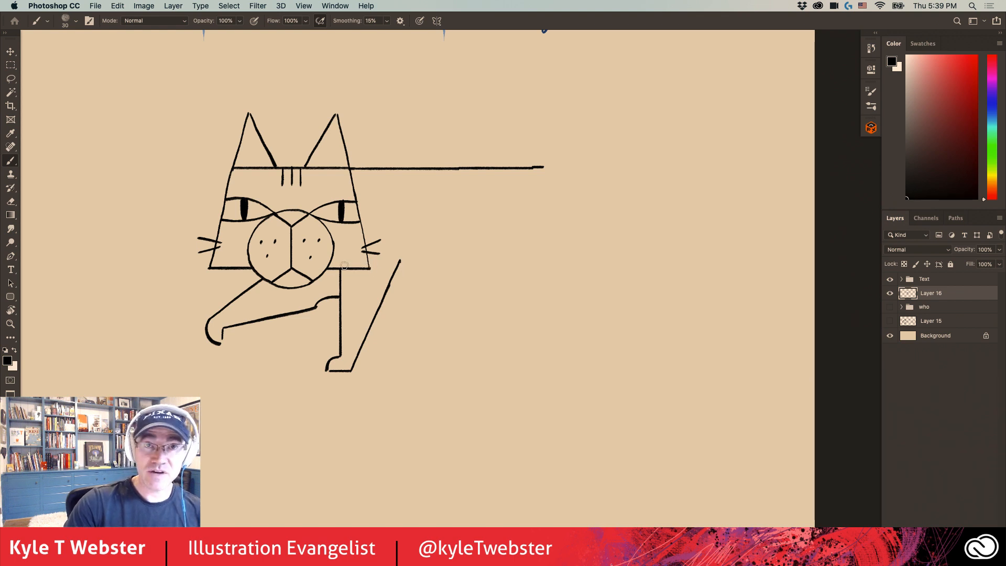
drag(329, 299, 335, 297)
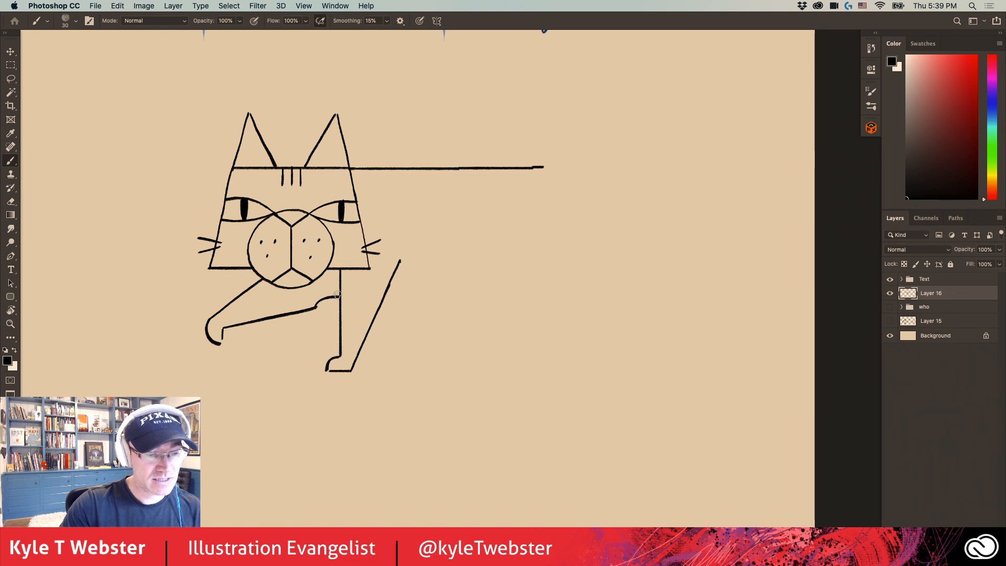
Step: Draw a horizontal belly line and a bent near hind leg with a flat paw, its rear edge curving up to the back's end
drag(384, 295, 474, 293)
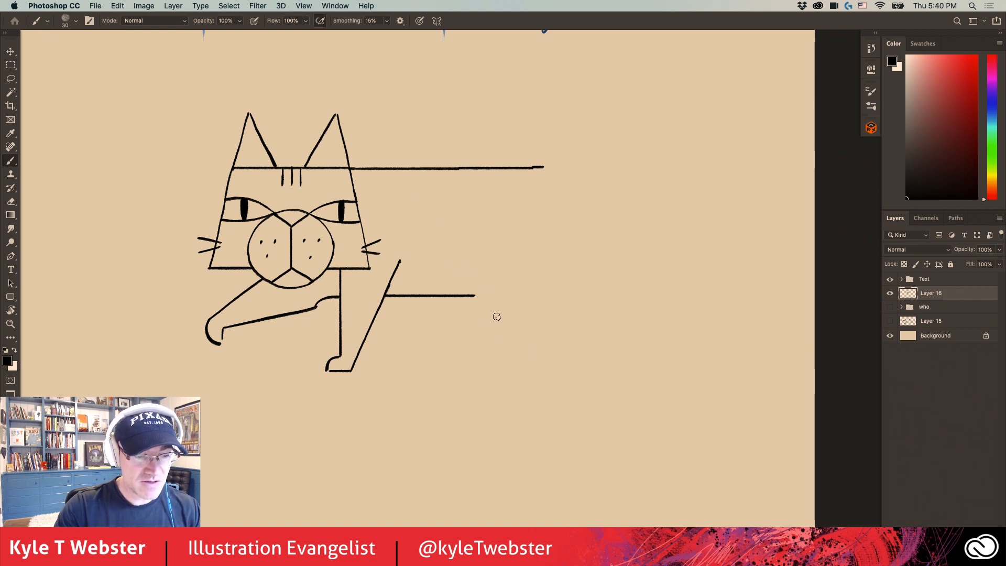
drag(461, 264, 483, 315)
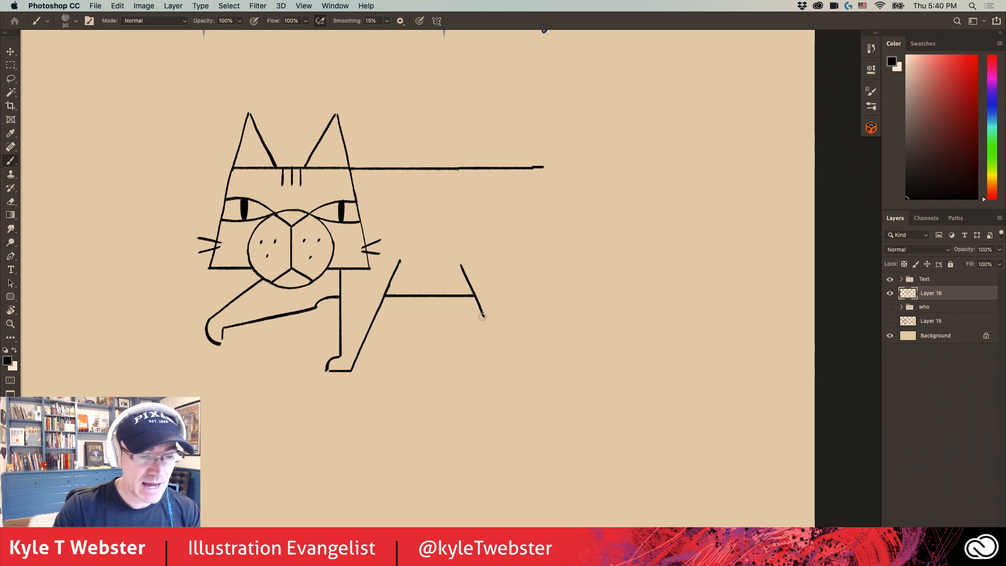
drag(483, 316, 548, 328)
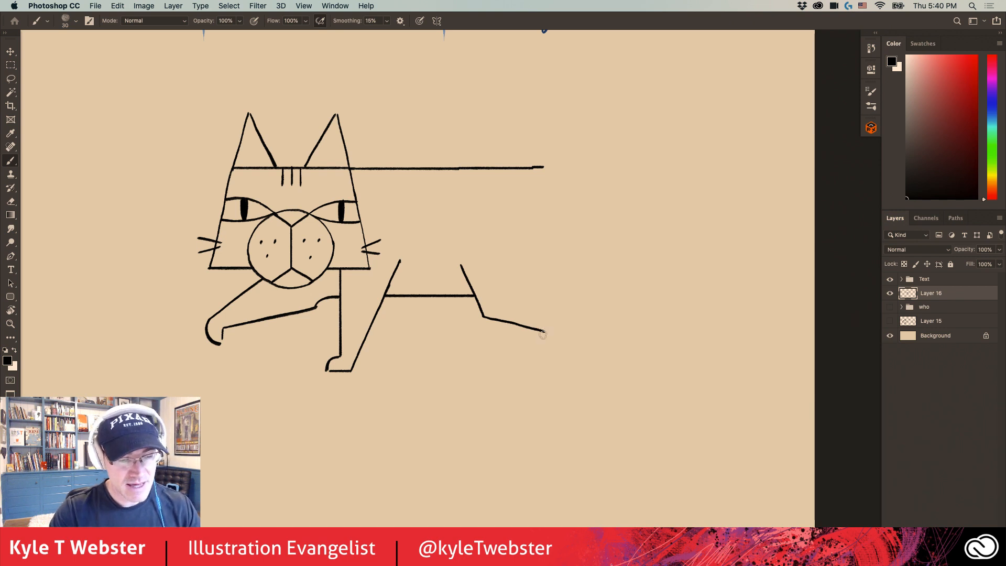
drag(545, 332, 550, 353)
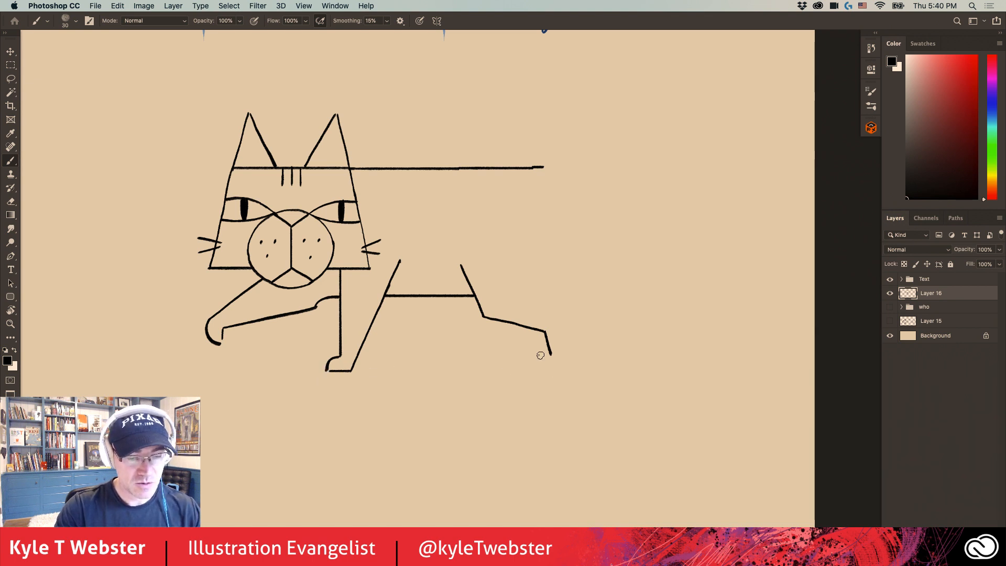
mouse_move(546, 355)
mouse_down()
mouse_move(541, 370)
mouse_move(569, 370)
mouse_up()
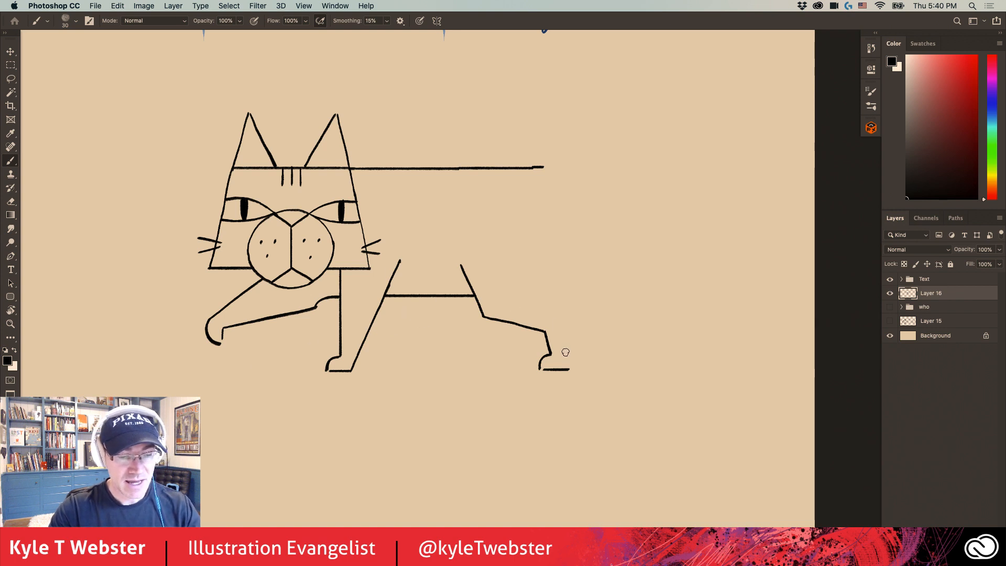
drag(568, 367, 576, 305)
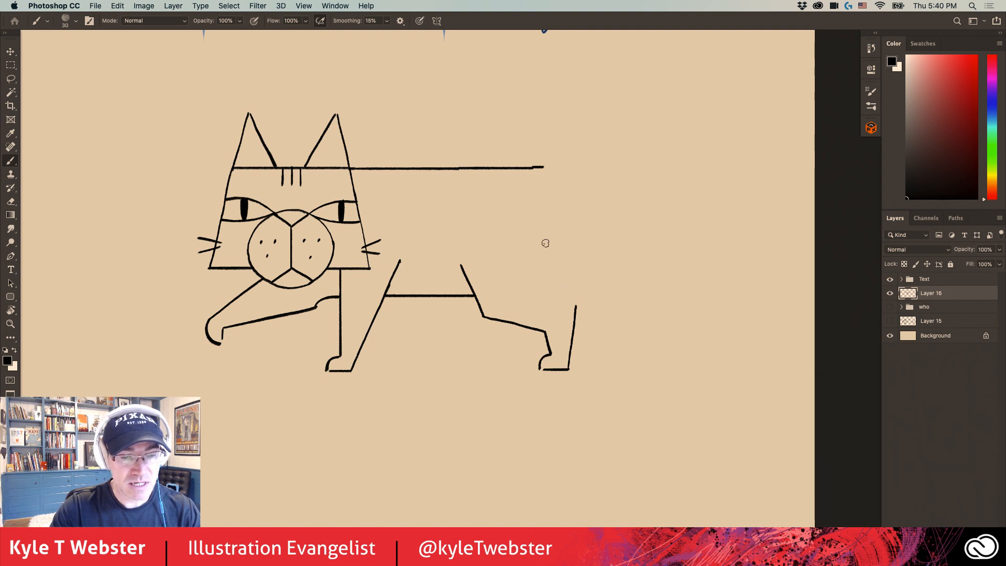
mouse_move(575, 305)
mouse_down()
mouse_move(551, 264)
mouse_move(543, 168)
mouse_up()
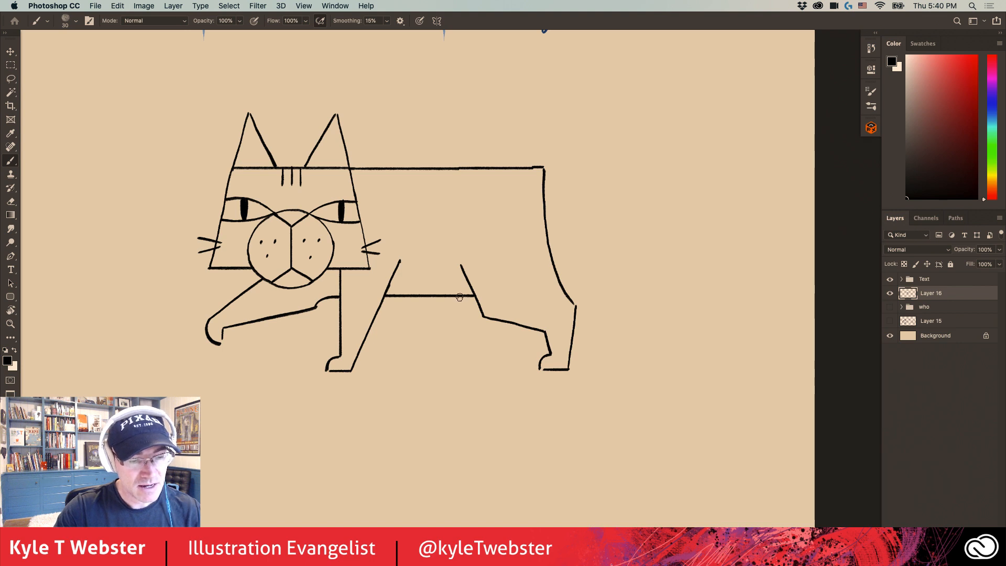
Step: Draw the far hind leg between the belly line and the near hind leg, bent forward with a small flat paw
drag(462, 297, 481, 324)
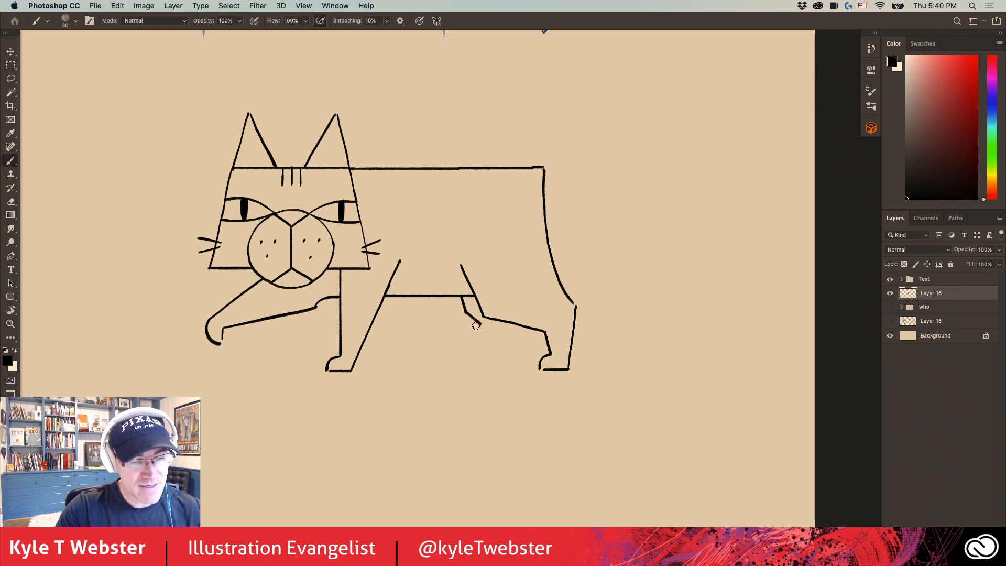
mouse_move(480, 324)
mouse_down()
mouse_move(438, 364)
mouse_move(465, 365)
mouse_up()
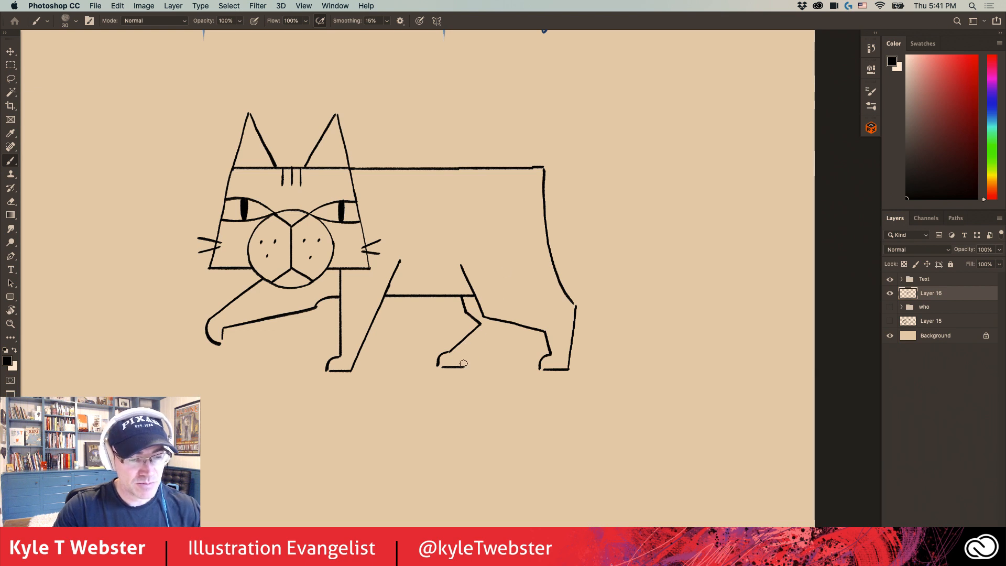
drag(464, 364, 519, 320)
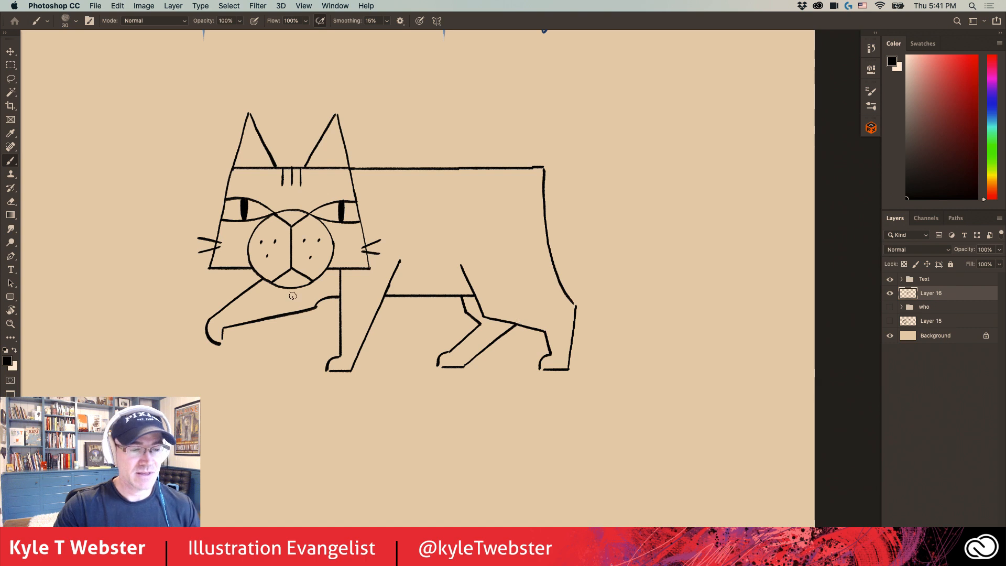
Step: Try a long S-curved tail line trailing down and away from the end of the back, and undo it
mouse_move(411, 364)
mouse_down()
mouse_move(337, 400)
mouse_move(388, 426)
mouse_up()
drag(294, 315, 280, 350)
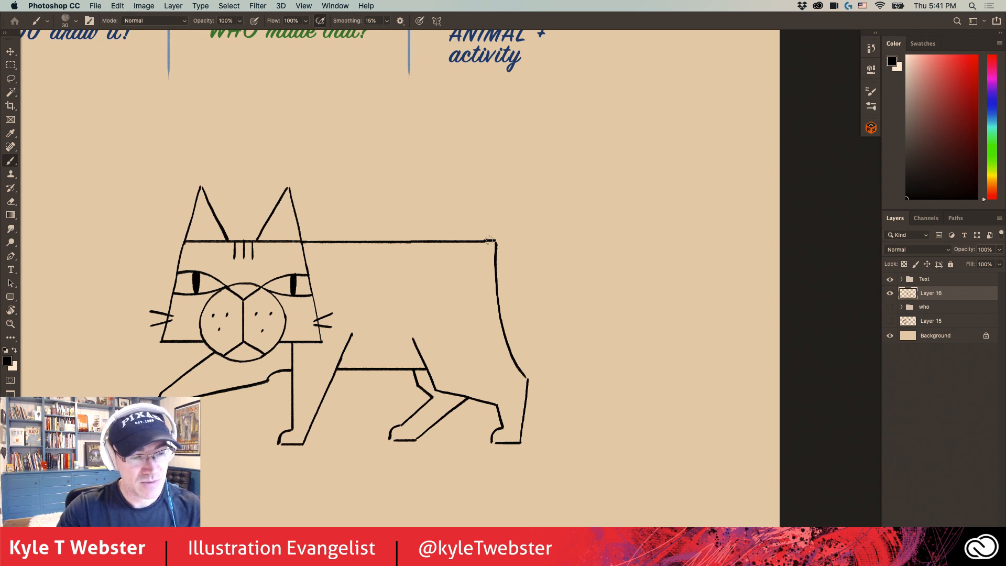
mouse_move(486, 242)
mouse_down()
mouse_move(552, 242)
mouse_move(684, 307)
mouse_move(724, 313)
mouse_up()
key(super+z)
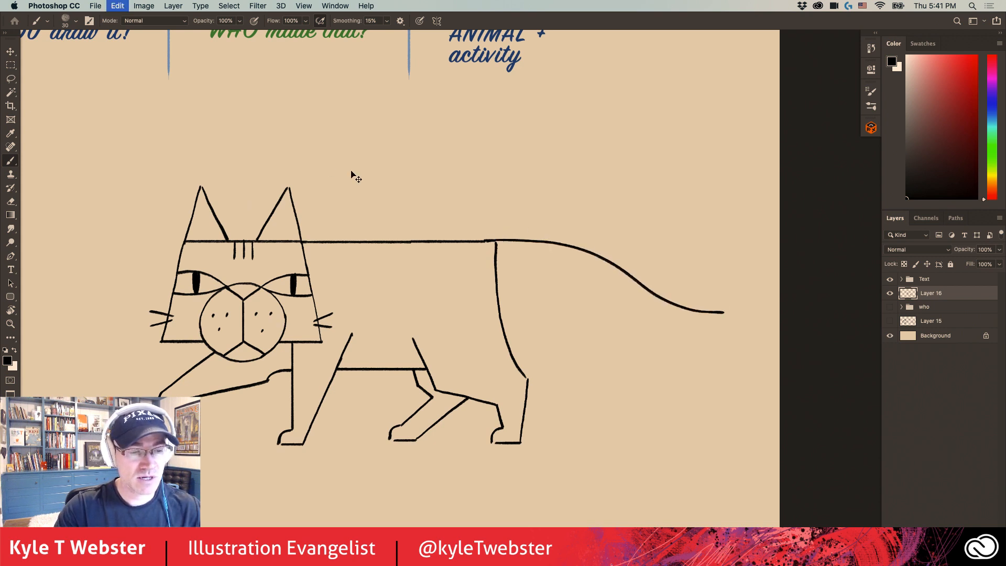
Step: Try a thick tail that curls up and forward over the back into a long straight end, and undo it
mouse_move(491, 242)
mouse_down()
mouse_move(549, 226)
mouse_move(562, 209)
mouse_move(527, 164)
mouse_move(406, 163)
mouse_up()
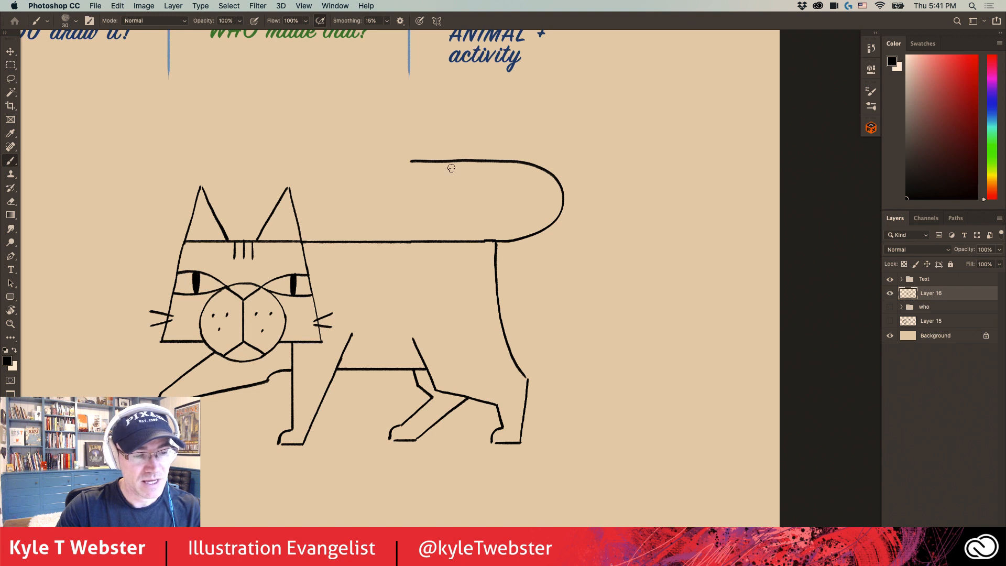
mouse_move(497, 269)
mouse_down()
mouse_move(537, 261)
mouse_move(571, 237)
mouse_move(586, 200)
mouse_move(579, 172)
mouse_move(510, 142)
mouse_move(422, 143)
mouse_move(412, 161)
mouse_up()
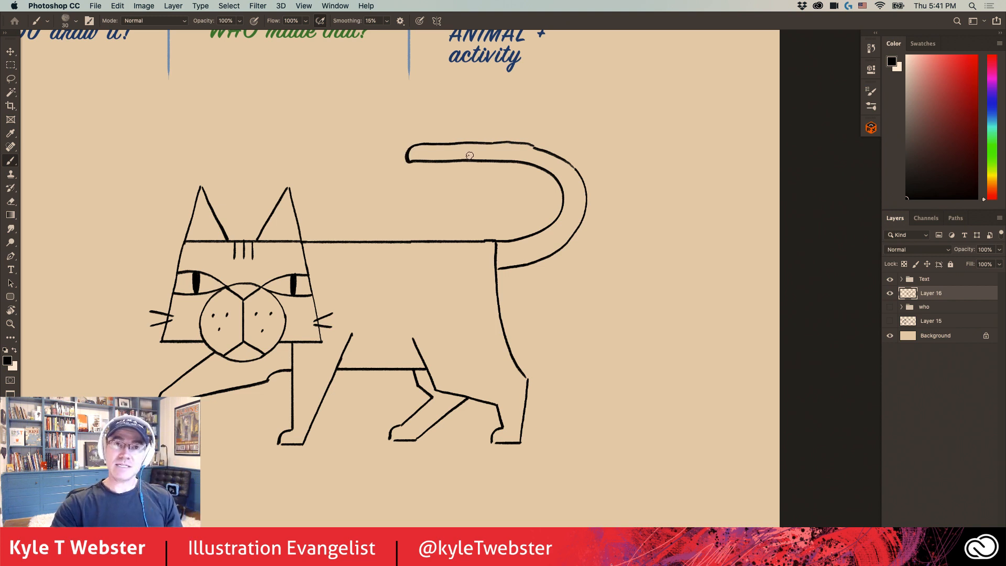
key(super+z)
key(super+z)
key(super+z)
key(super+z)
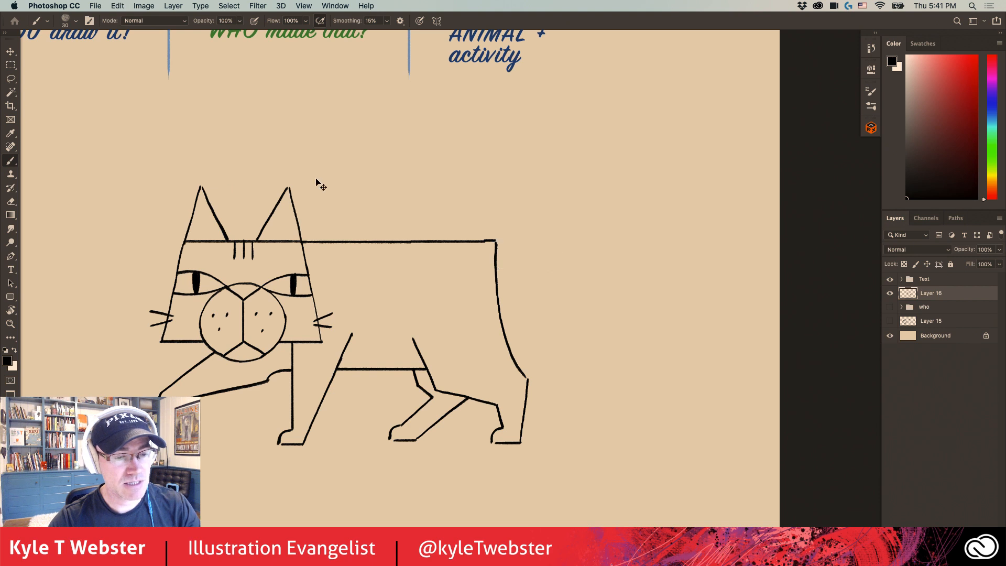
Step: Try a bushy tail that sweeps down behind the cat and widens into short tuft marks, and undo it
mouse_move(493, 242)
mouse_down()
mouse_move(635, 296)
mouse_move(710, 294)
mouse_up()
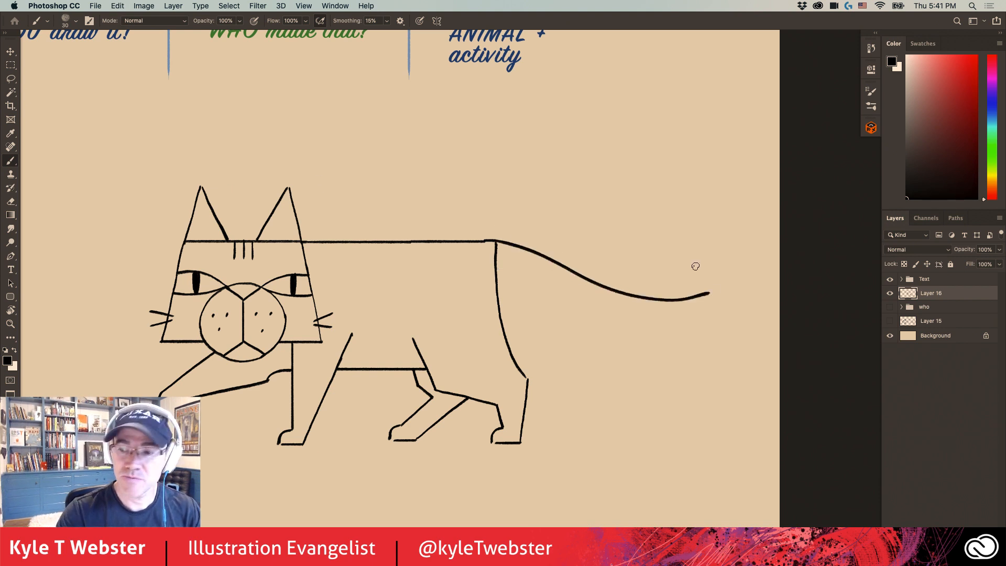
mouse_move(498, 268)
mouse_down()
mouse_move(562, 320)
mouse_move(680, 358)
mouse_move(709, 307)
mouse_up()
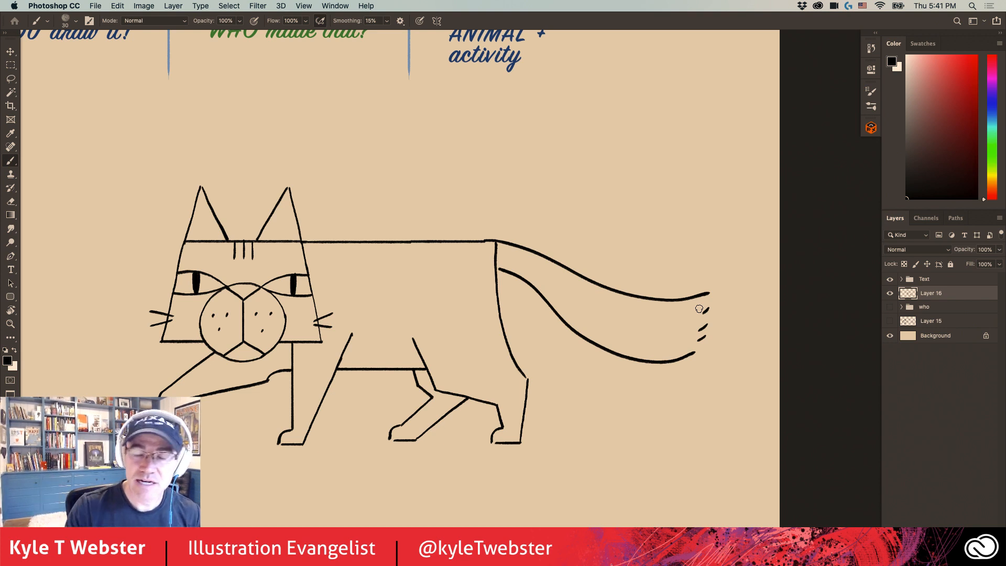
key(super+z)
key(super+z)
key(super+z)
key(super+z)
key(super+z)
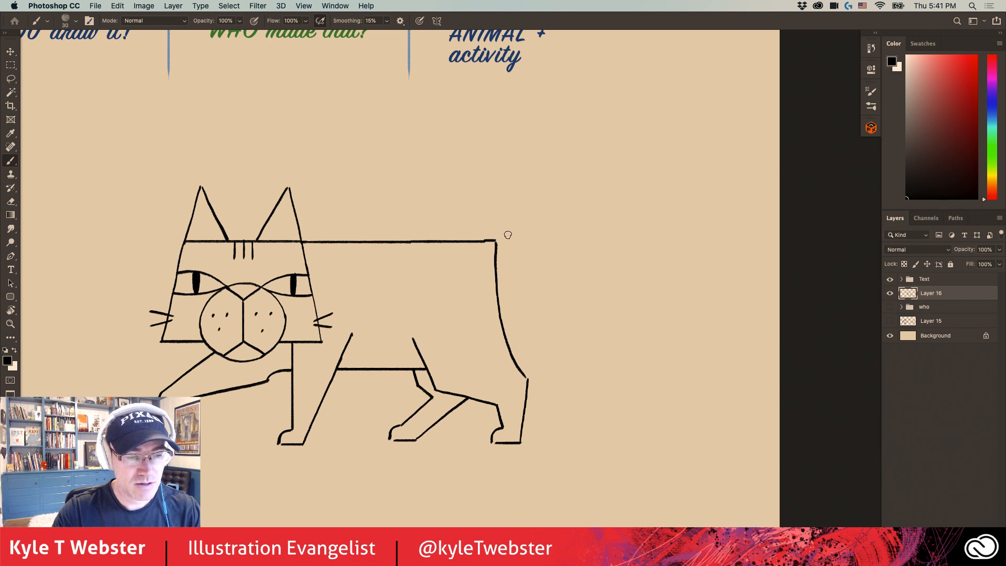
Step: Try a double-lined tail that loops around in a full circle behind the cat, and undo it
mouse_move(497, 240)
mouse_down()
mouse_move(639, 287)
mouse_move(672, 251)
mouse_move(621, 226)
mouse_move(583, 270)
mouse_up()
mouse_move(498, 264)
mouse_down()
mouse_move(581, 301)
mouse_move(629, 308)
mouse_move(654, 302)
mouse_move(685, 238)
mouse_move(668, 222)
mouse_move(592, 230)
mouse_move(578, 261)
mouse_up()
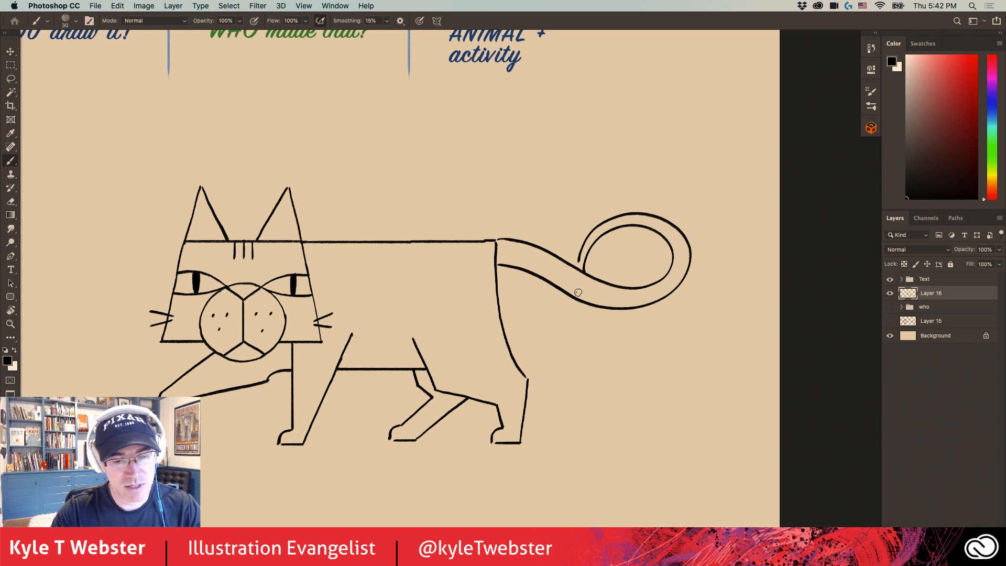
key(super+z)
key(super+z)
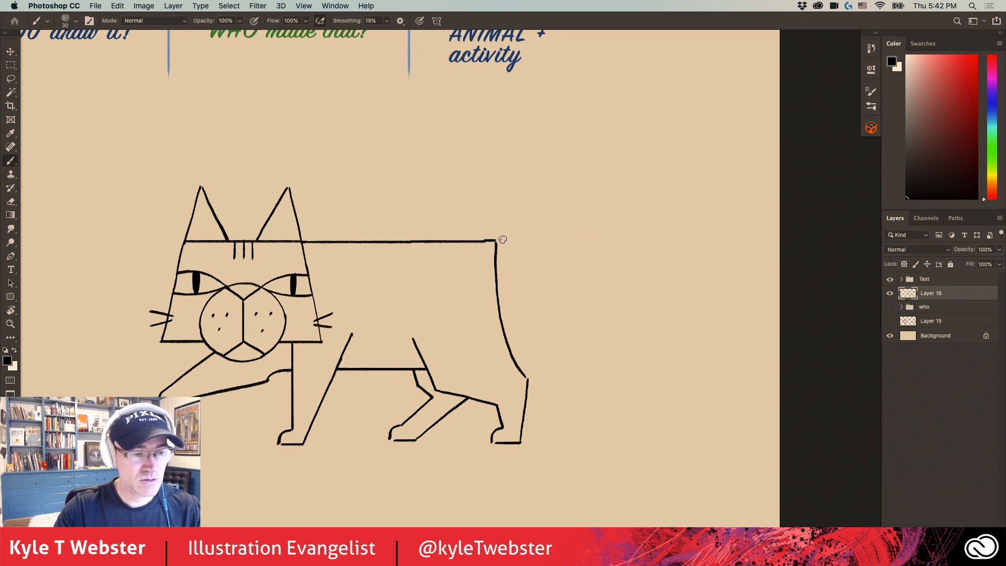
Step: Draw a tail from the rump that arcs up and forward over the back, with two parallel curves and a rounded tip
mouse_move(498, 241)
mouse_down()
mouse_move(535, 163)
mouse_move(448, 142)
mouse_up()
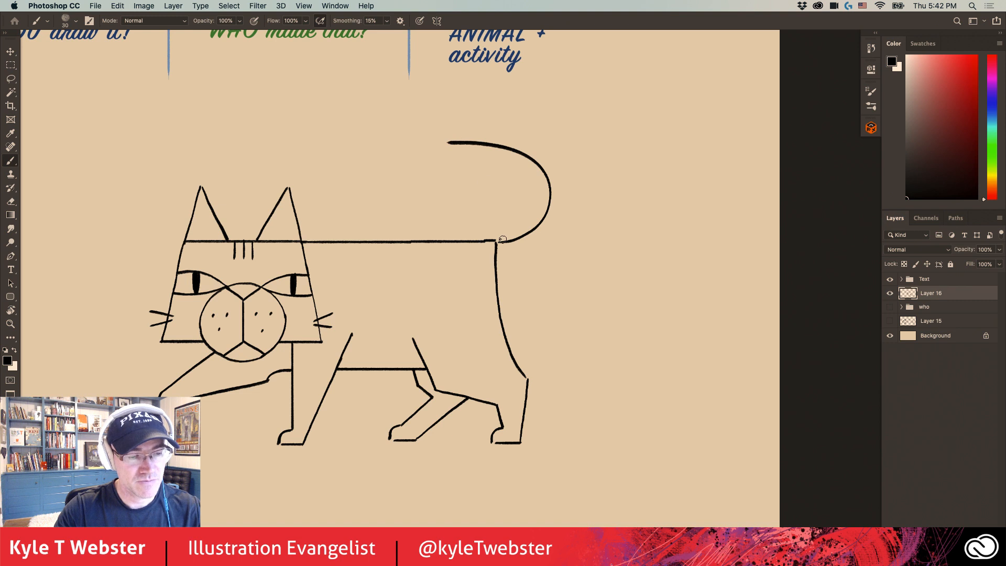
mouse_move(503, 270)
mouse_down()
mouse_move(566, 227)
mouse_move(569, 175)
mouse_move(525, 131)
mouse_move(458, 125)
mouse_move(441, 139)
mouse_up()
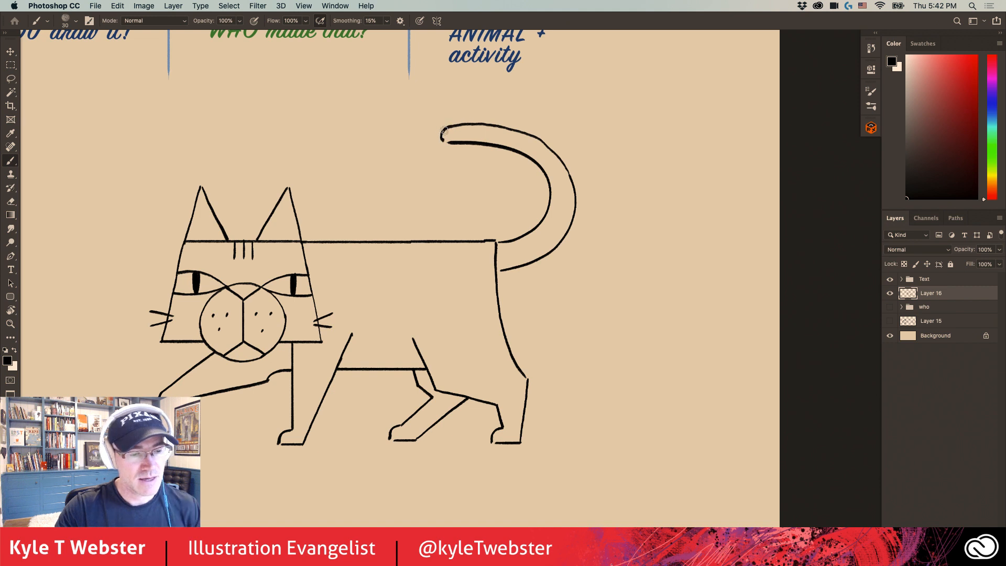
Step: Draw five vertical stripes of alternating length hanging from the cat's back line, spaced between the head and the rump
scroll(444, 131, left, 4)
scroll(445, 131, down, 1)
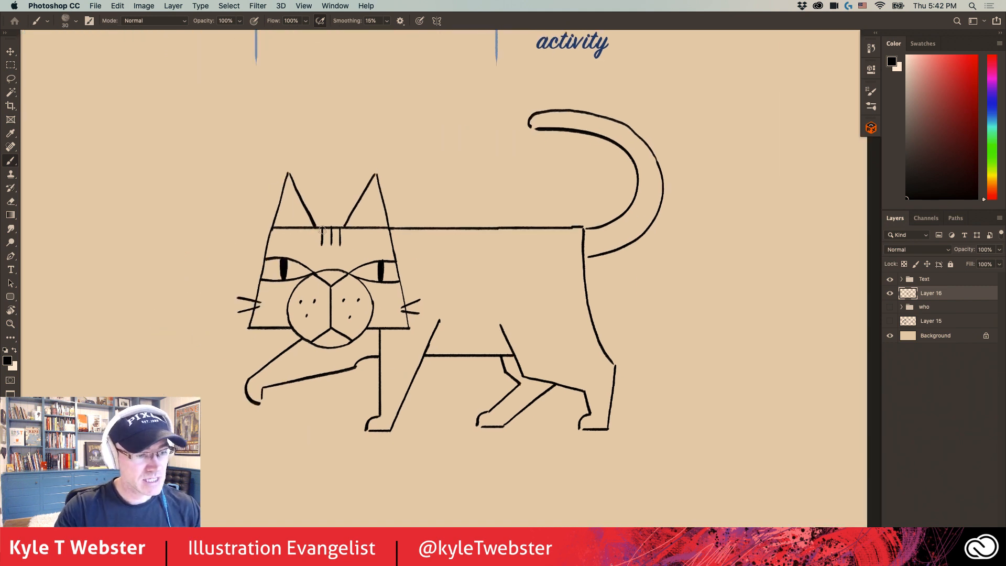
drag(425, 229, 426, 274)
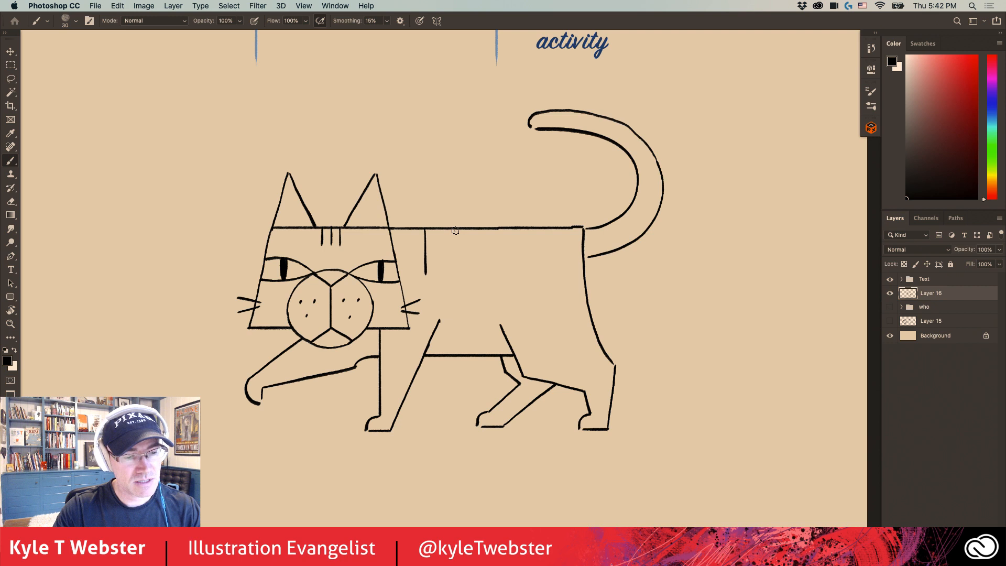
drag(455, 237, 454, 301)
drag(482, 229, 483, 277)
drag(514, 229, 514, 291)
drag(545, 229, 545, 269)
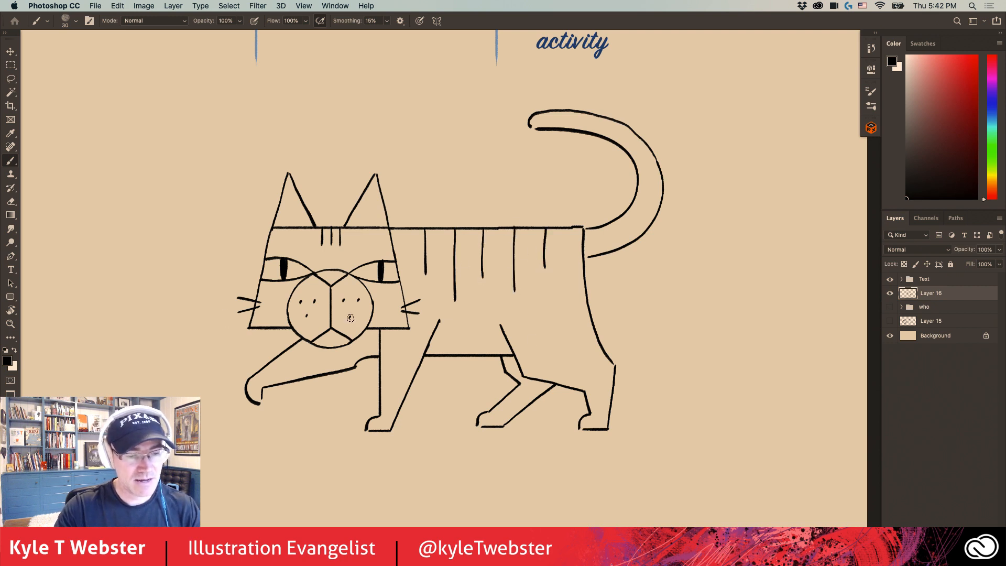
Step: Add short stripe marks to the rear edge of the hind leg, both front legs and along the curve of the tail
mouse_move(571, 319)
mouse_down()
mouse_move(588, 310)
mouse_move(600, 346)
mouse_move(593, 325)
mouse_up()
mouse_move(418, 370)
mouse_down()
mouse_move(402, 369)
mouse_move(401, 386)
mouse_up()
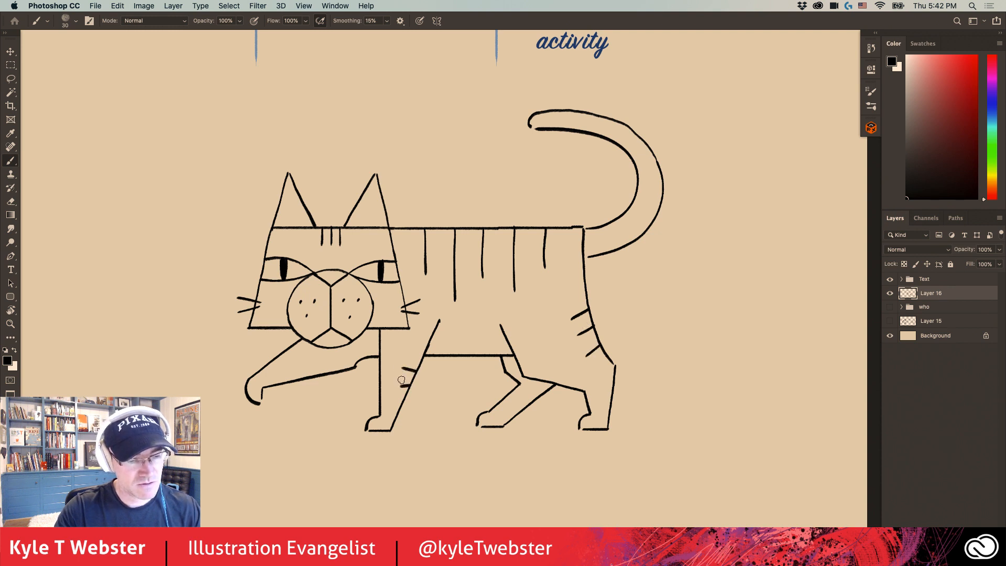
drag(423, 340, 419, 338)
drag(318, 364, 298, 380)
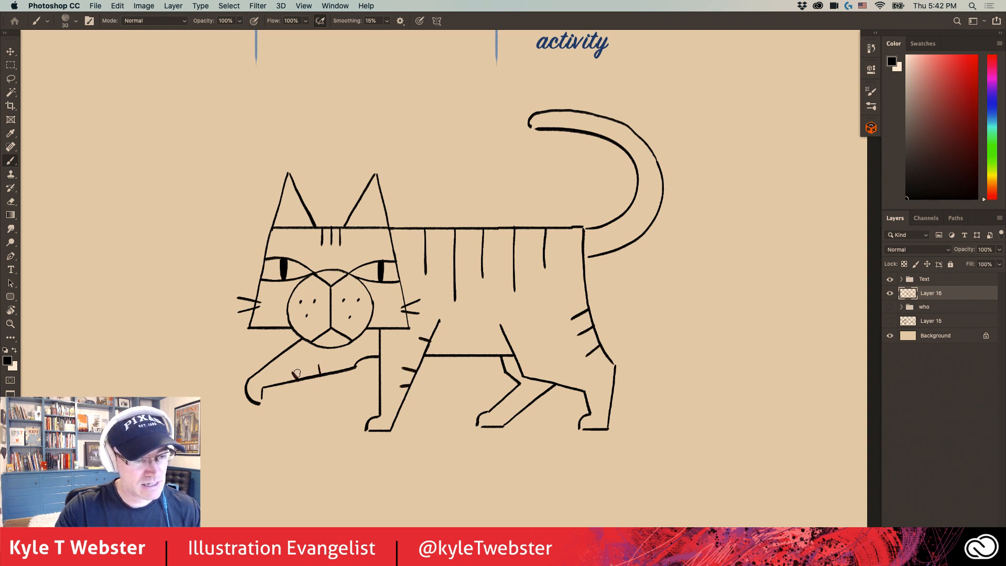
mouse_move(603, 228)
mouse_down()
mouse_move(606, 242)
mouse_move(661, 198)
mouse_up()
mouse_move(632, 158)
mouse_down()
mouse_move(640, 155)
mouse_move(608, 131)
mouse_move(565, 127)
mouse_move(588, 124)
mouse_up()
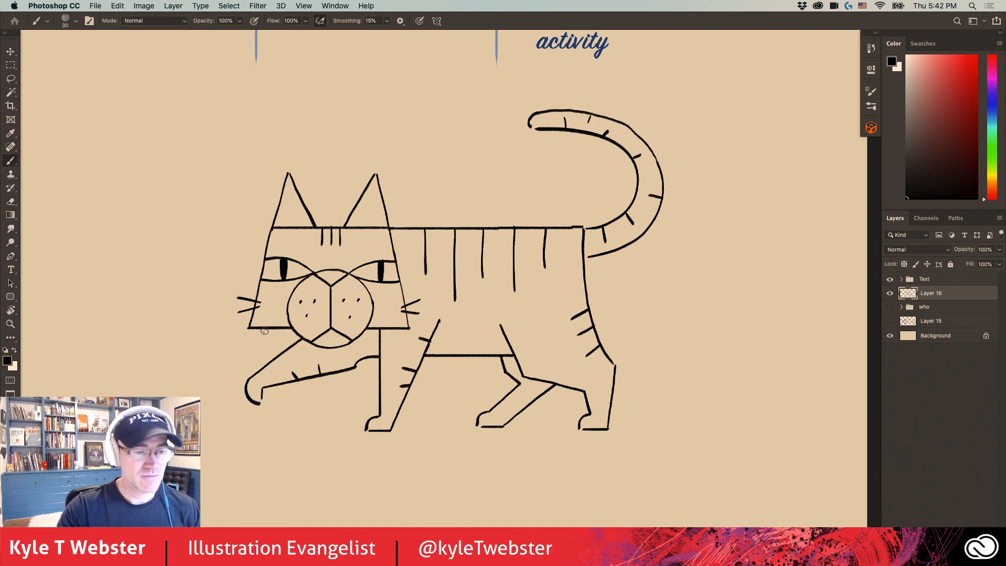
Step: Draw a trapezoid food bowl lettered GEORGE with a bumpy heap of food, on the ground in front of the cat
mouse_move(320, 392)
mouse_down()
mouse_move(294, 406)
mouse_move(350, 387)
mouse_up()
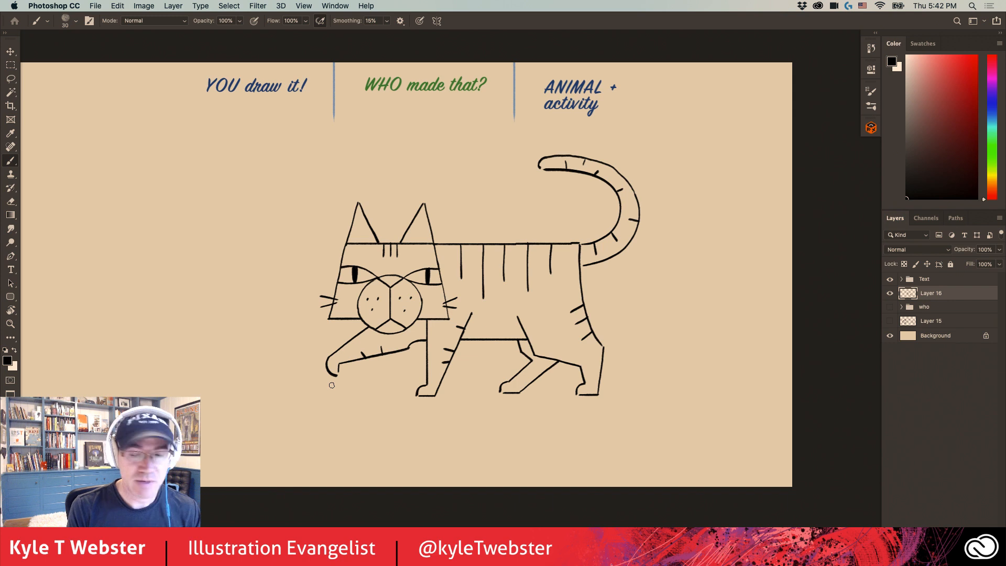
drag(257, 346, 291, 348)
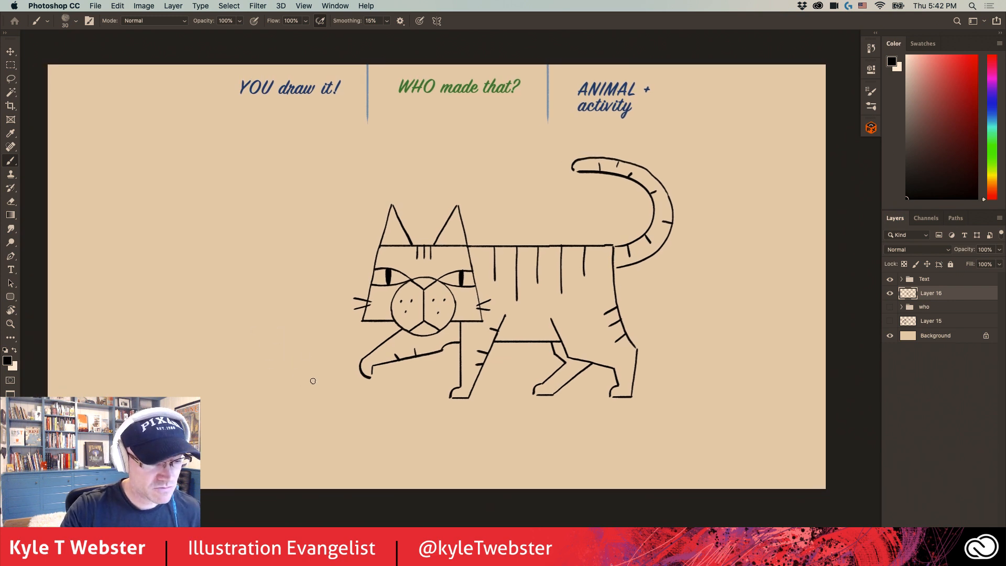
mouse_move(328, 396)
mouse_down()
mouse_move(318, 376)
mouse_move(245, 377)
mouse_move(239, 396)
mouse_up()
drag(321, 398, 236, 396)
mouse_move(311, 371)
mouse_down()
mouse_move(299, 361)
mouse_move(256, 369)
mouse_move(335, 328)
mouse_move(316, 363)
mouse_move(330, 367)
mouse_up()
scroll(251, 380, up, 2)
drag(326, 357, 332, 357)
drag(326, 362, 340, 357)
mouse_move(352, 357)
mouse_down()
mouse_move(350, 367)
mouse_move(378, 367)
mouse_up()
drag(378, 366, 387, 367)
drag(380, 358, 387, 358)
drag(379, 362, 384, 362)
scroll(314, 379, down, 1)
drag(293, 398, 227, 404)
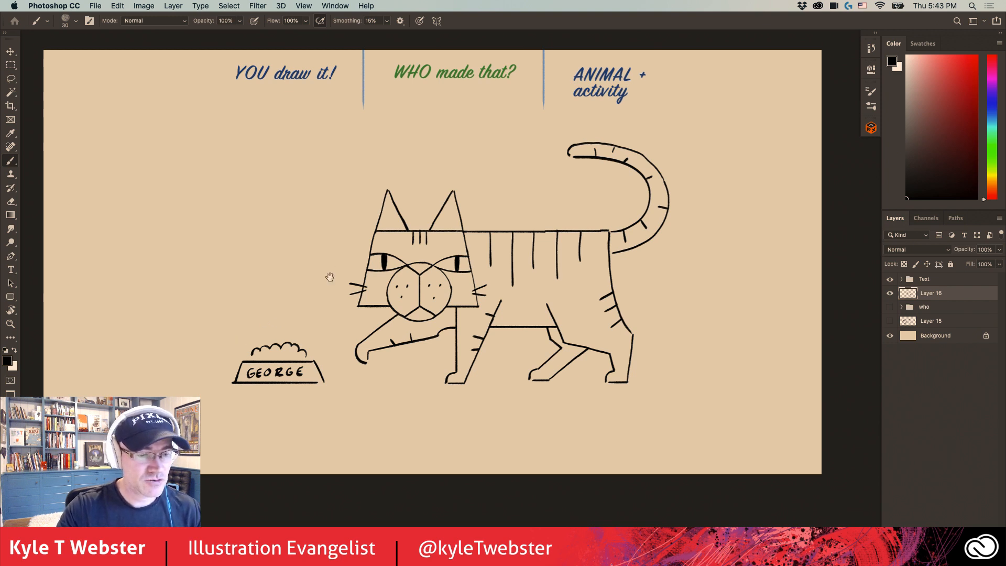
Step: Scale the cat and bowl drawing down to about 70% and move it to the right side of the canvas
drag(327, 279, 294, 295)
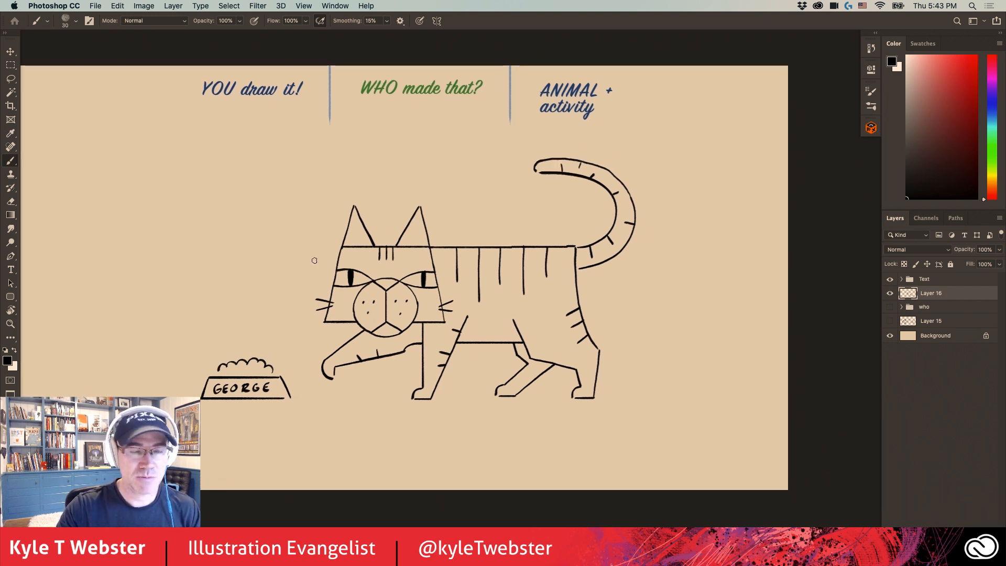
drag(251, 297, 275, 302)
key(super+t)
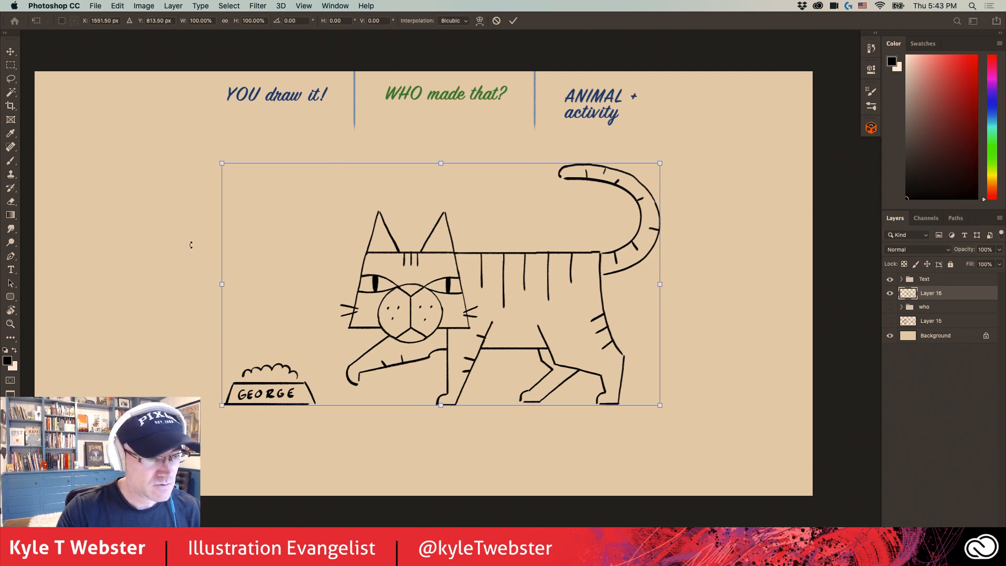
drag(220, 164, 388, 255)
drag(475, 342, 587, 311)
drag(500, 224, 467, 207)
drag(575, 296, 594, 286)
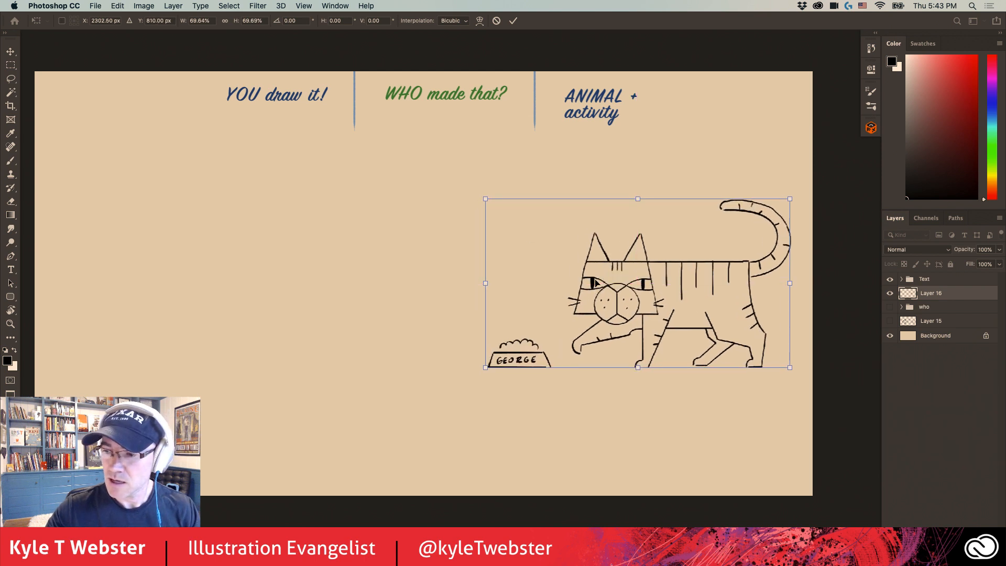
key(Return)
key(b)
Step: Hide Layer 16 with the cat drawing and show the who group with its circular artwork preview
click(890, 293)
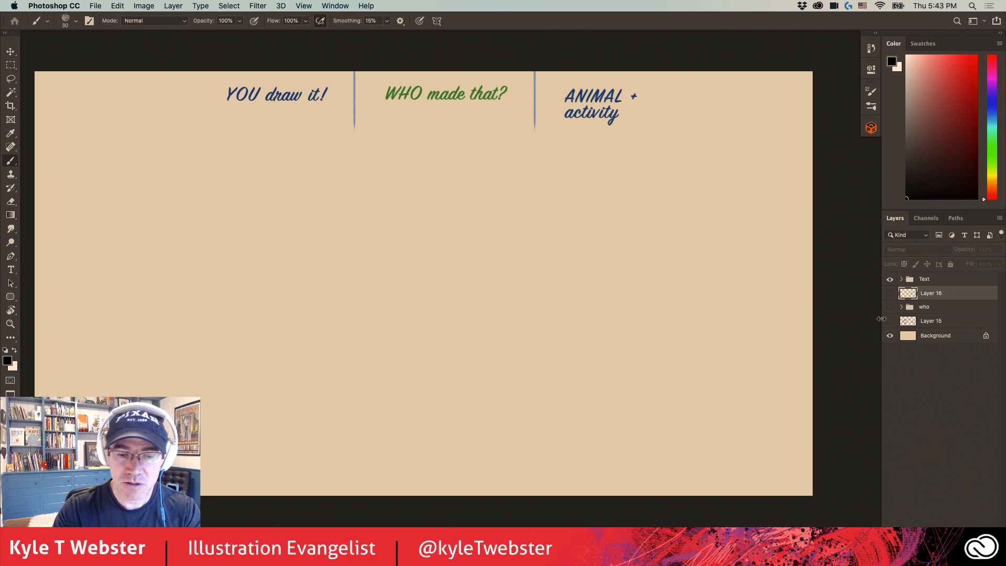
click(891, 307)
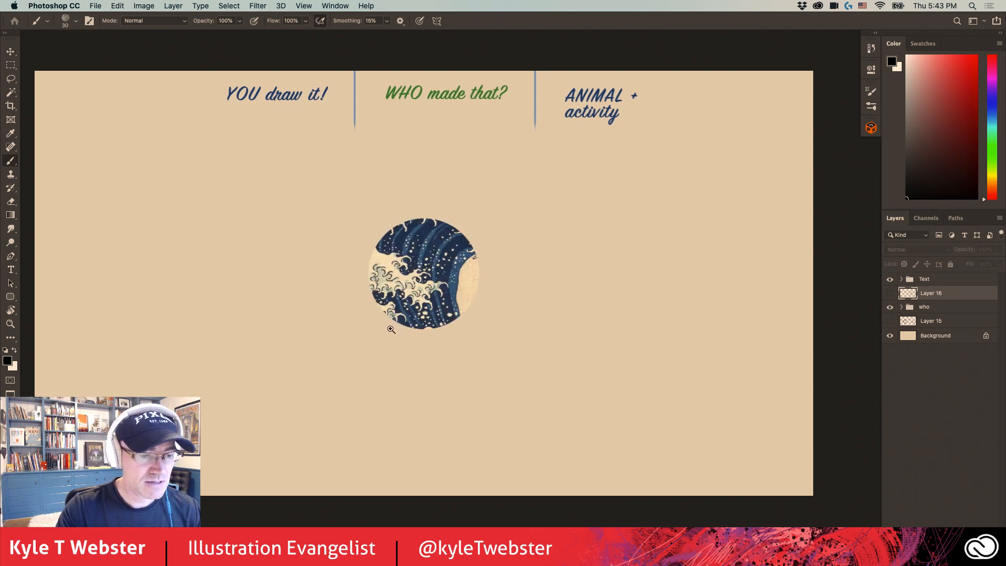
scroll(363, 332, up, 2)
drag(364, 332, 359, 368)
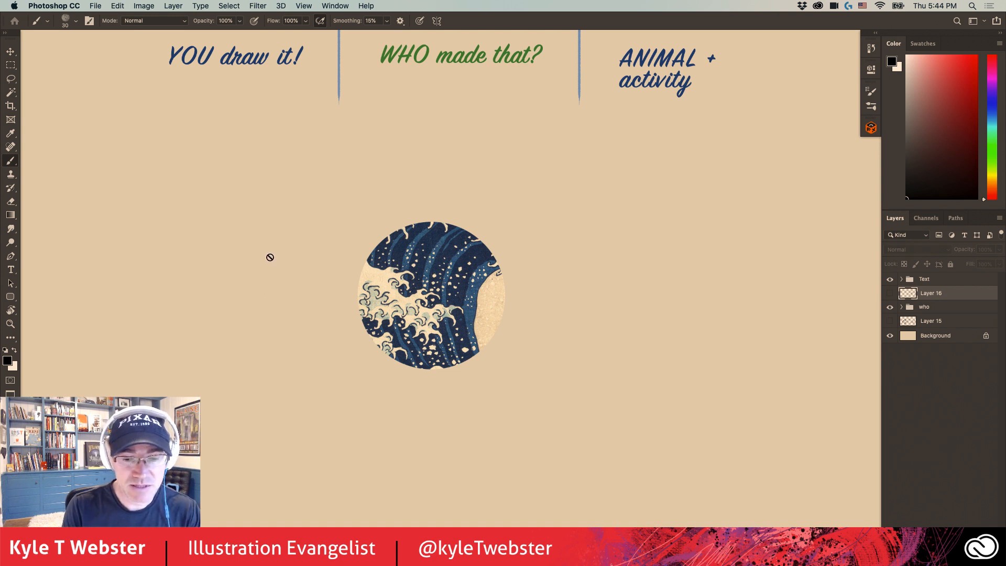
Step: Hide the cover layer inside the who group and view the full wave print with its caption in full-screen mode
click(901, 307)
click(891, 321)
drag(362, 398, 344, 389)
key(g)
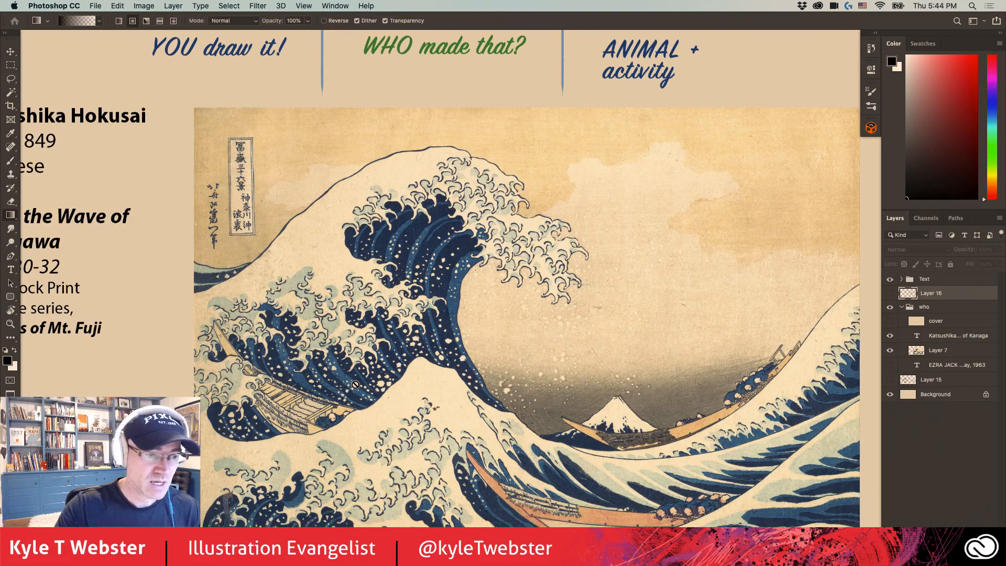
drag(334, 369, 393, 374)
key(f)
drag(331, 397, 336, 383)
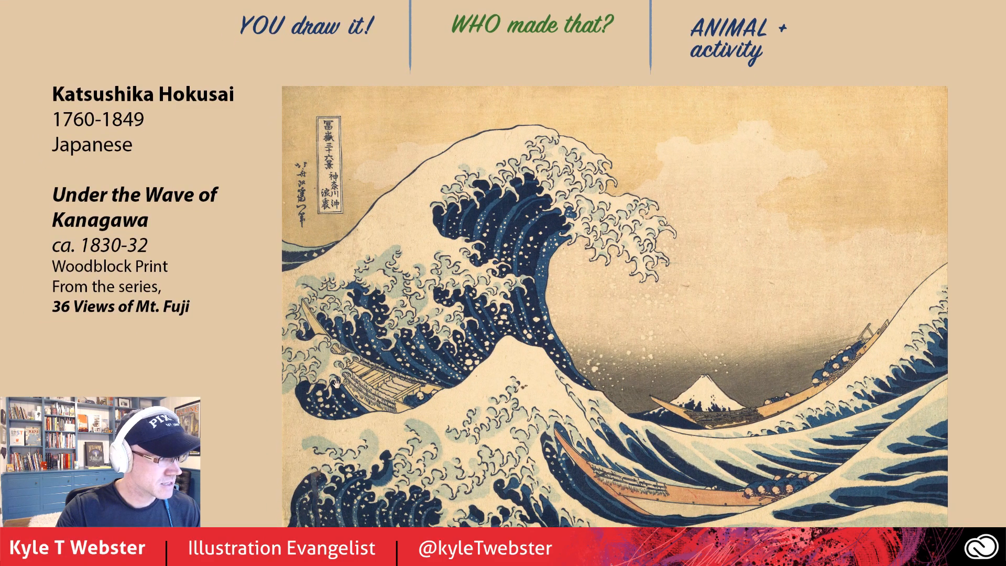
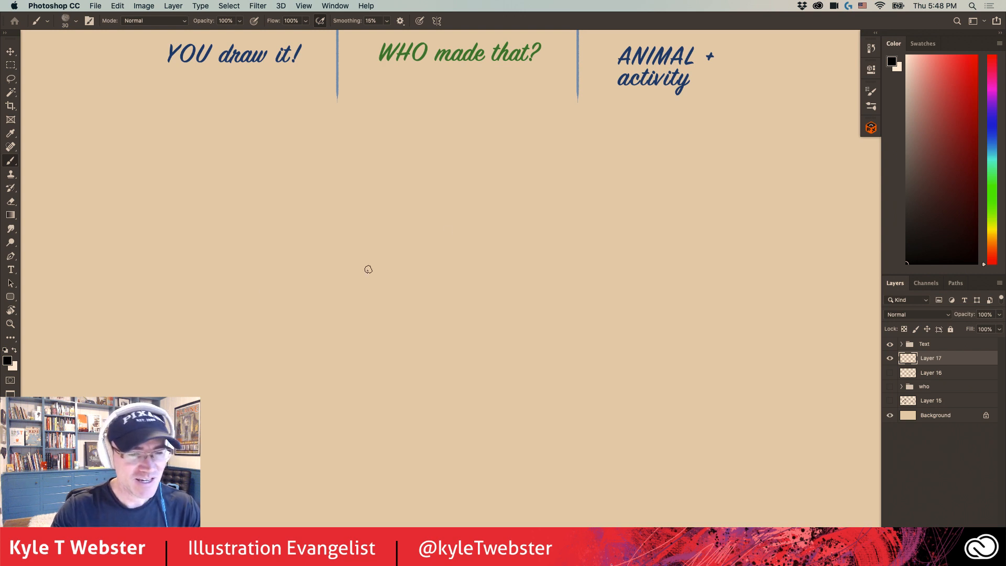
Step: Sample the dark blue from the ANIMAL + activity heading and lighten it to a pale greyish blue for sketching
alt+click(630, 47)
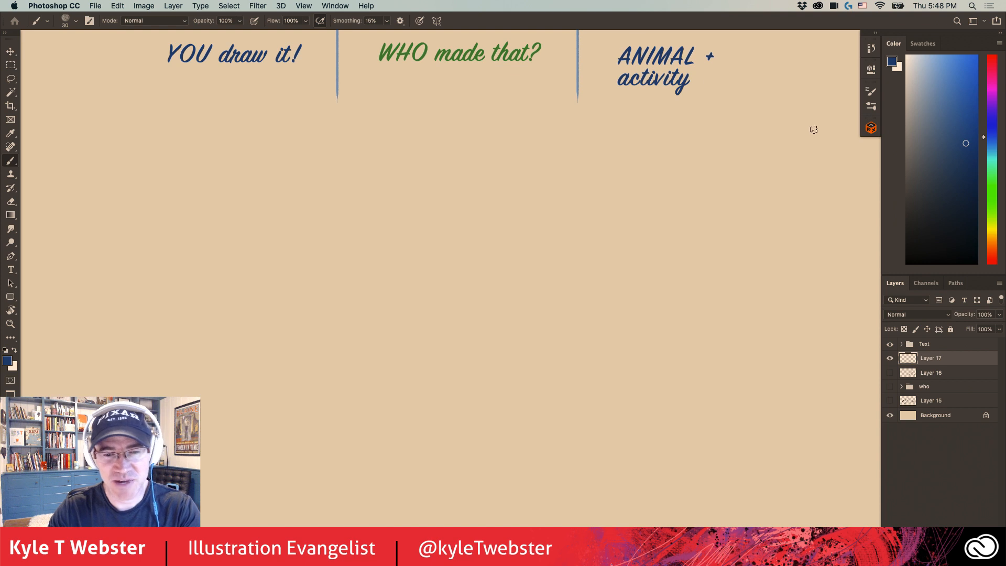
click(931, 65)
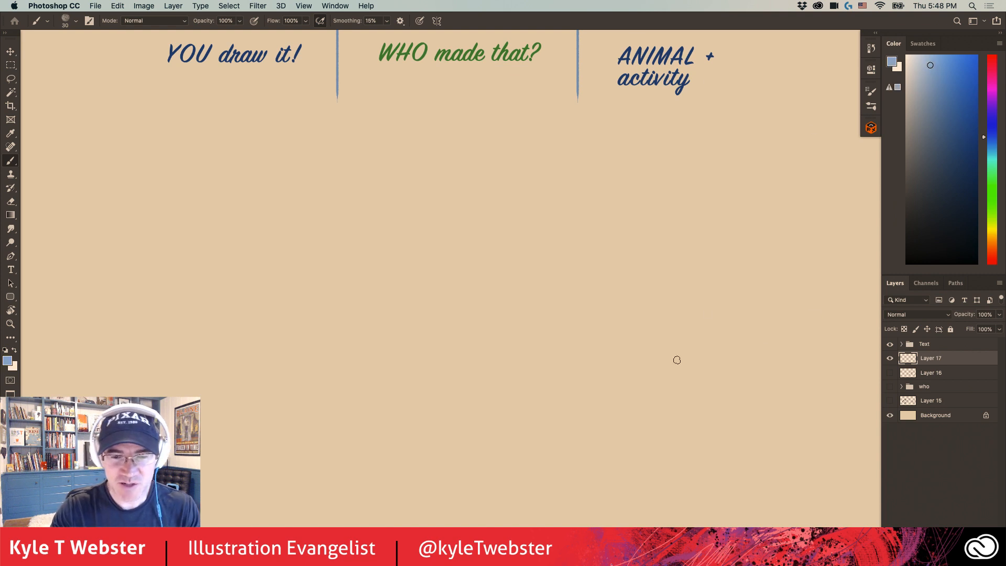
drag(925, 65, 923, 68)
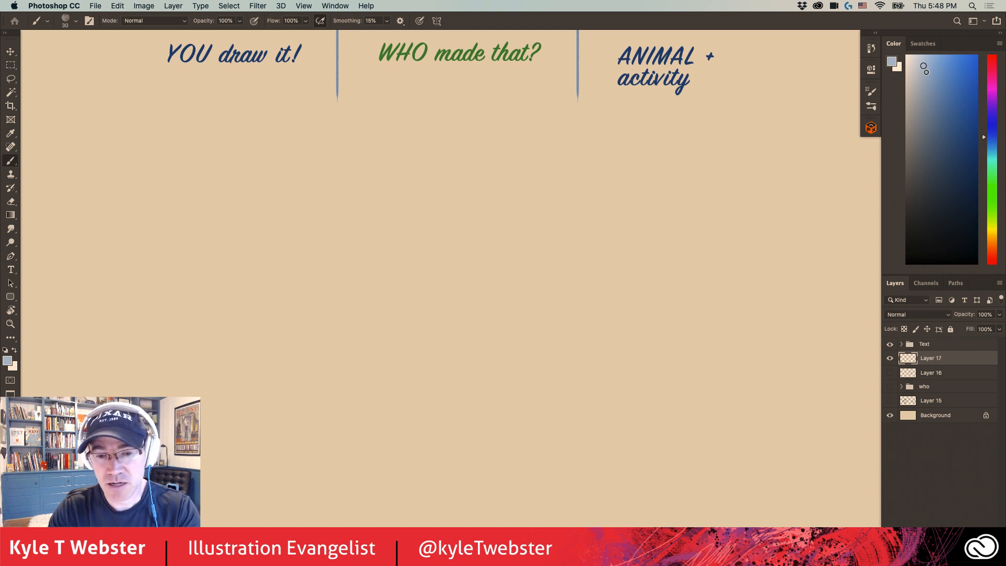
Step: Try loose test strokes across the empty canvas with the pale blue brush and undo them
mouse_move(528, 223)
mouse_down()
mouse_move(514, 311)
mouse_move(434, 363)
mouse_move(382, 338)
mouse_up()
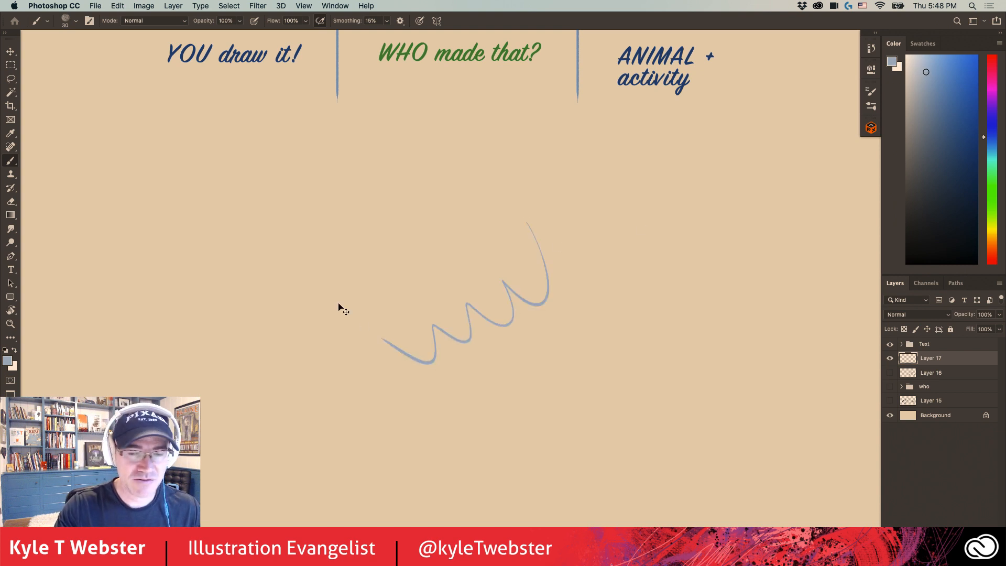
key(super+z)
mouse_move(534, 203)
mouse_down()
mouse_move(502, 268)
mouse_move(420, 277)
mouse_move(202, 256)
mouse_up()
key(super+z)
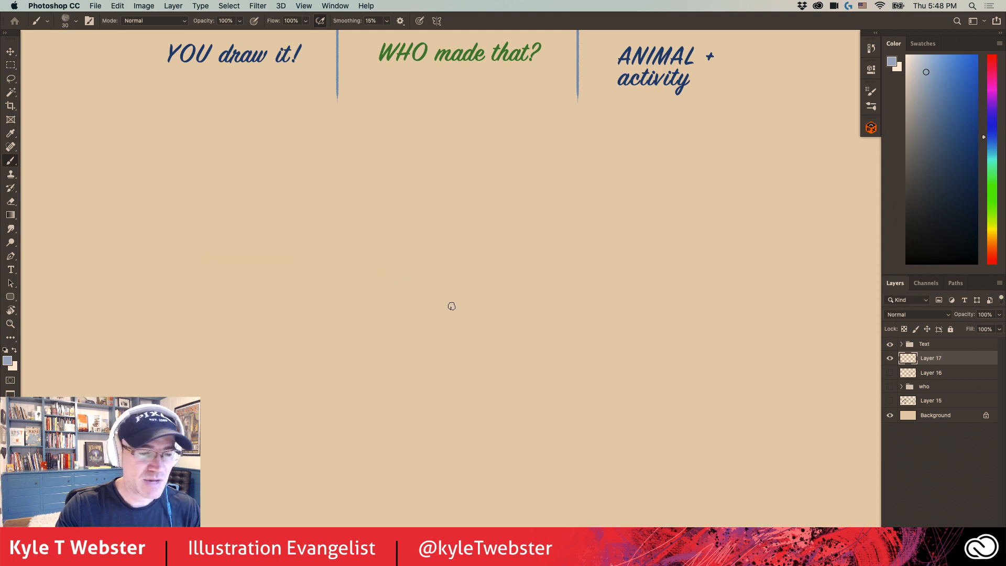
mouse_move(613, 292)
mouse_down()
mouse_move(400, 285)
mouse_move(333, 335)
mouse_move(169, 382)
mouse_up()
key(super+z)
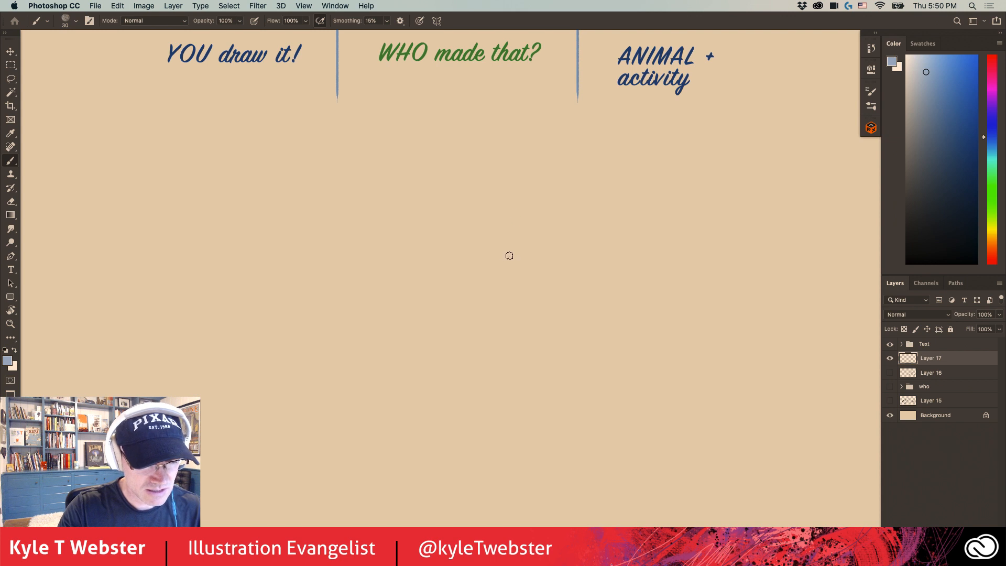
Step: Rough in a squarish head with a rounded lower edge and a back line slanting down behind it
mouse_move(522, 224)
mouse_down()
mouse_move(499, 166)
mouse_move(371, 161)
mouse_move(397, 196)
mouse_move(548, 274)
mouse_up()
drag(553, 274, 553, 346)
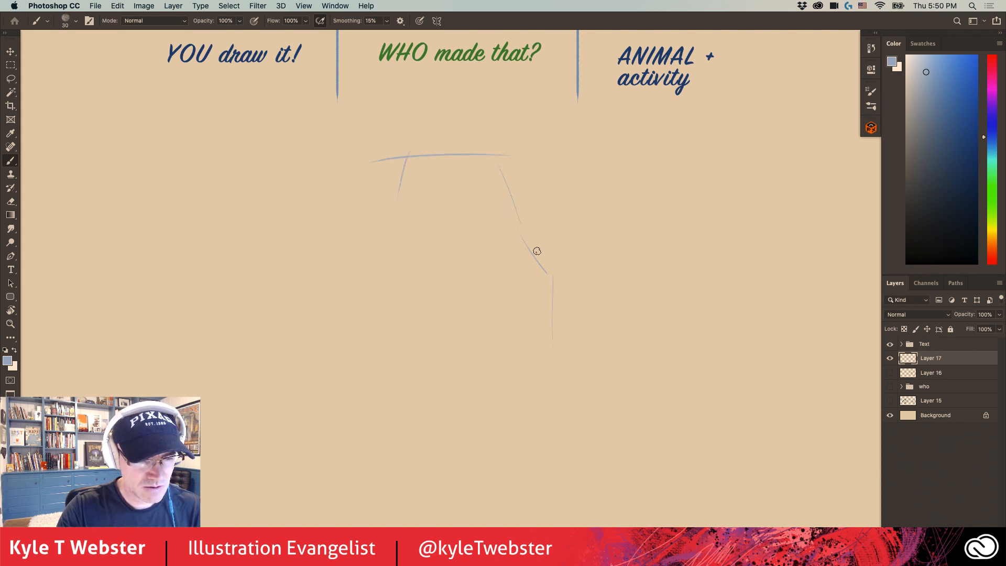
mouse_move(536, 256)
mouse_down()
mouse_move(508, 166)
mouse_move(483, 150)
mouse_move(425, 158)
mouse_move(514, 253)
mouse_up()
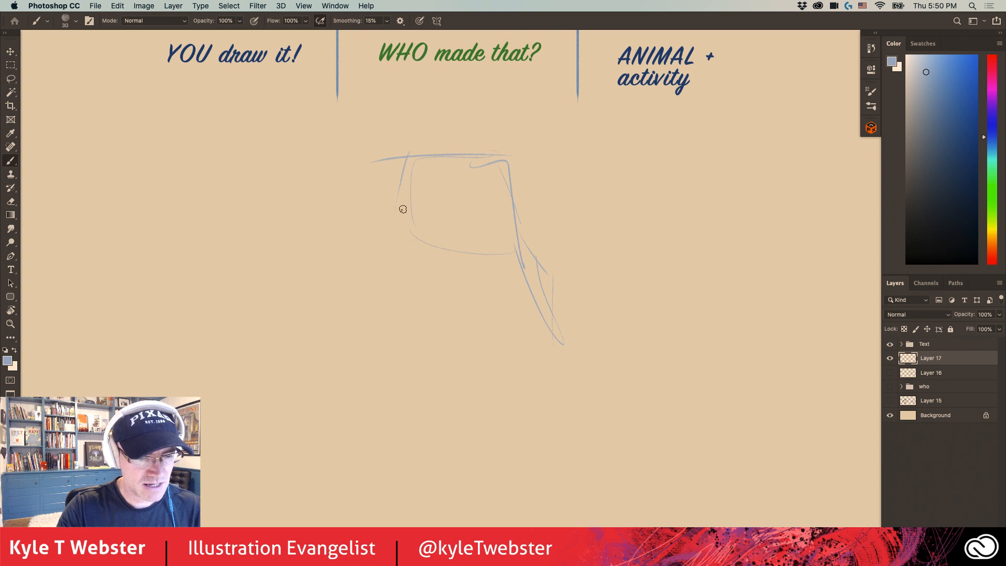
drag(405, 210, 513, 244)
Step: Sketch the animal's bent rear contour, chest and front body lines, with a small box containing scribbled lettering near the base
mouse_move(524, 268)
mouse_down()
mouse_move(567, 316)
mouse_move(514, 363)
mouse_up()
mouse_move(555, 340)
mouse_down()
mouse_move(512, 371)
mouse_move(521, 364)
mouse_move(512, 369)
mouse_move(500, 344)
mouse_move(480, 375)
mouse_move(511, 354)
mouse_up()
mouse_move(465, 346)
mouse_down()
mouse_move(473, 400)
mouse_move(473, 293)
mouse_up()
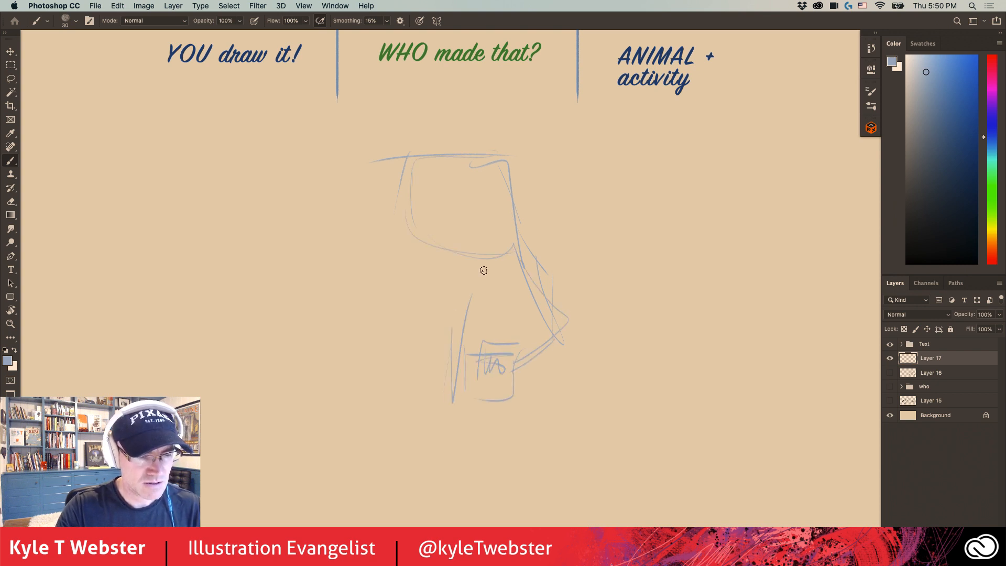
drag(507, 250, 492, 274)
drag(504, 258, 450, 341)
drag(487, 256, 450, 344)
drag(454, 261, 455, 291)
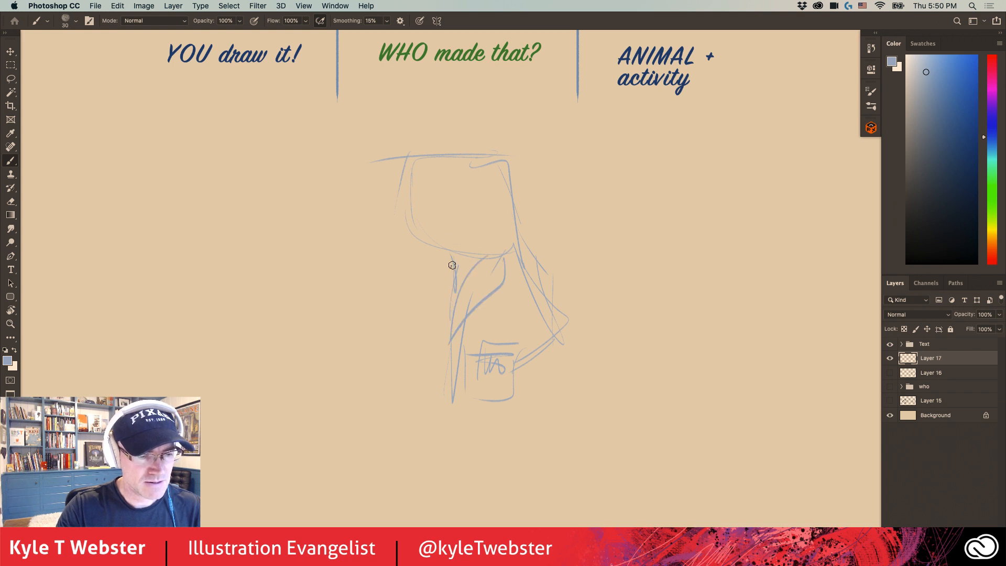
Step: Sketch tall pointed ears, a tapered side of the head and a wide curved mouth line across the lower face
mouse_move(528, 217)
mouse_down()
mouse_move(434, 245)
mouse_move(392, 224)
mouse_move(487, 156)
mouse_move(498, 182)
mouse_move(501, 133)
mouse_up()
drag(501, 133, 485, 156)
mouse_move(481, 161)
mouse_down()
mouse_move(460, 166)
mouse_move(455, 148)
mouse_up()
mouse_move(457, 132)
mouse_down()
mouse_move(422, 178)
mouse_move(441, 118)
mouse_move(430, 173)
mouse_up()
mouse_move(484, 114)
mouse_down()
mouse_move(472, 162)
mouse_move(404, 222)
mouse_move(389, 217)
mouse_move(405, 235)
mouse_up()
drag(468, 240, 391, 234)
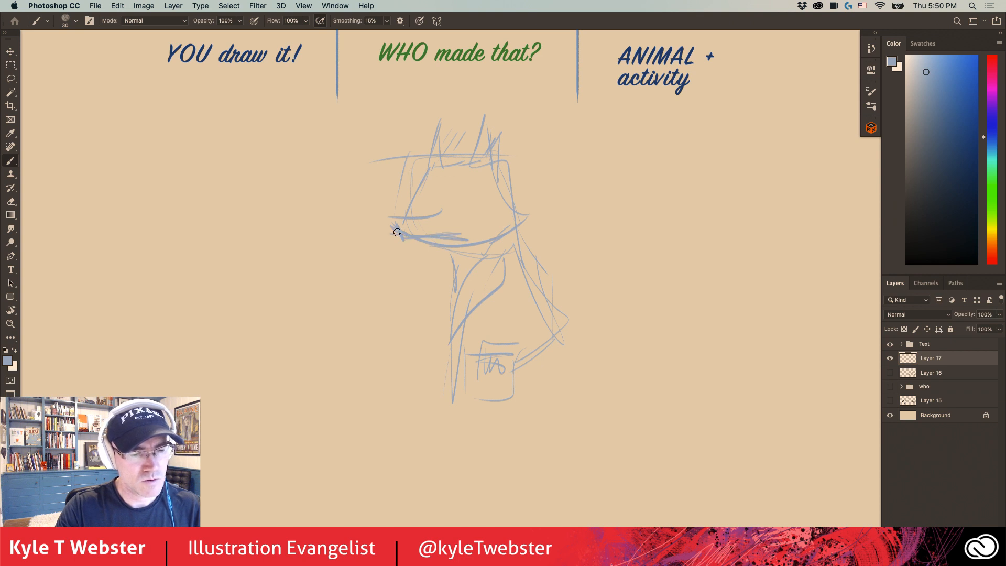
Step: Sketch two large oval eyes and pointed cheek tufts on both sides of the face
drag(446, 198, 434, 218)
mouse_move(503, 198)
mouse_down()
mouse_move(453, 194)
mouse_move(486, 222)
mouse_move(500, 195)
mouse_move(471, 179)
mouse_move(493, 213)
mouse_move(468, 177)
mouse_up()
mouse_move(470, 171)
mouse_down()
mouse_move(442, 211)
mouse_move(440, 175)
mouse_move(412, 218)
mouse_up()
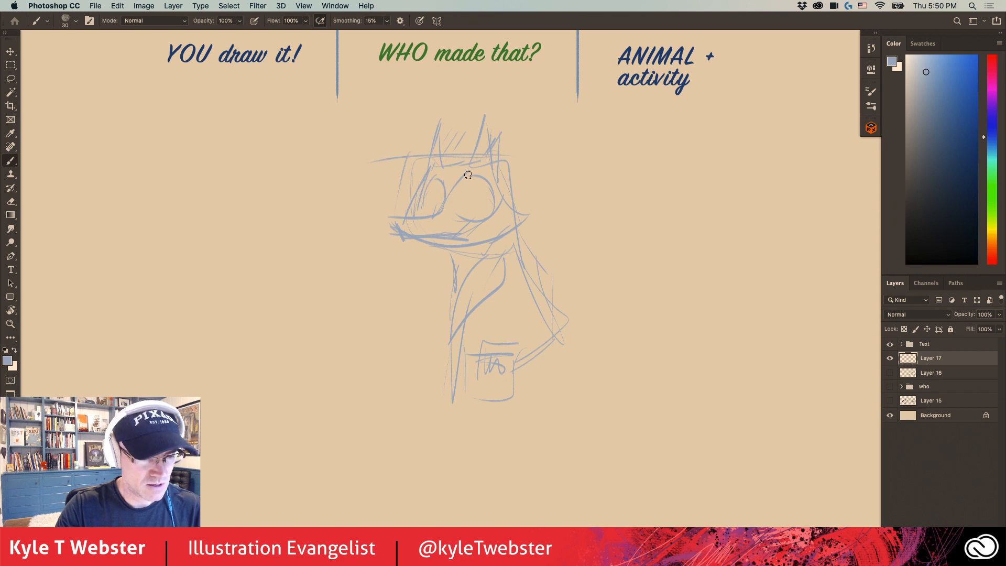
mouse_move(516, 215)
mouse_down()
mouse_move(539, 217)
mouse_move(446, 248)
mouse_up()
mouse_move(412, 212)
mouse_down()
mouse_move(383, 212)
mouse_move(401, 213)
mouse_up()
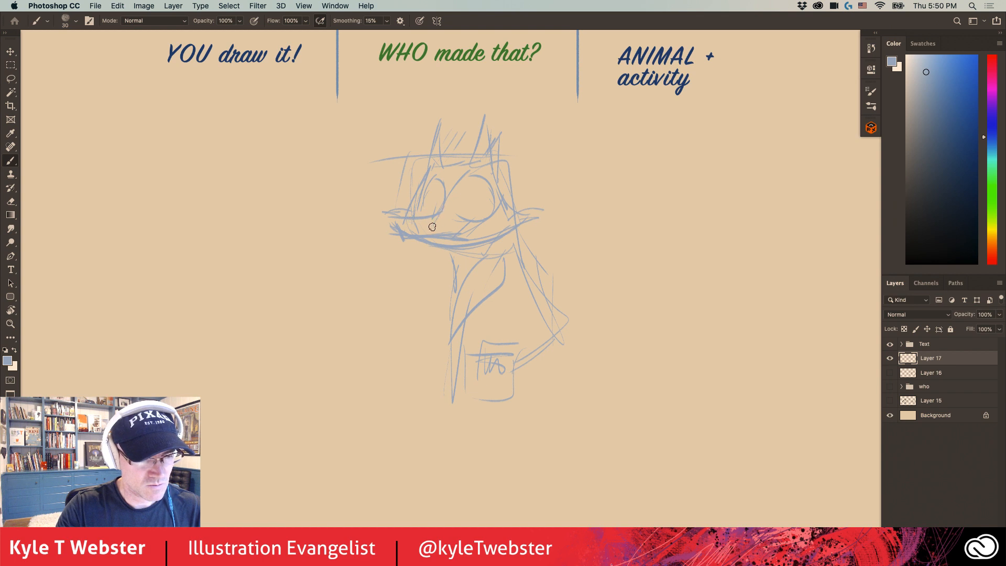
Step: Darken the mouth and chin and add inner contours and pupil marks to both eyes
mouse_move(441, 248)
mouse_down()
mouse_move(415, 251)
mouse_move(421, 243)
mouse_move(411, 255)
mouse_move(447, 246)
mouse_up()
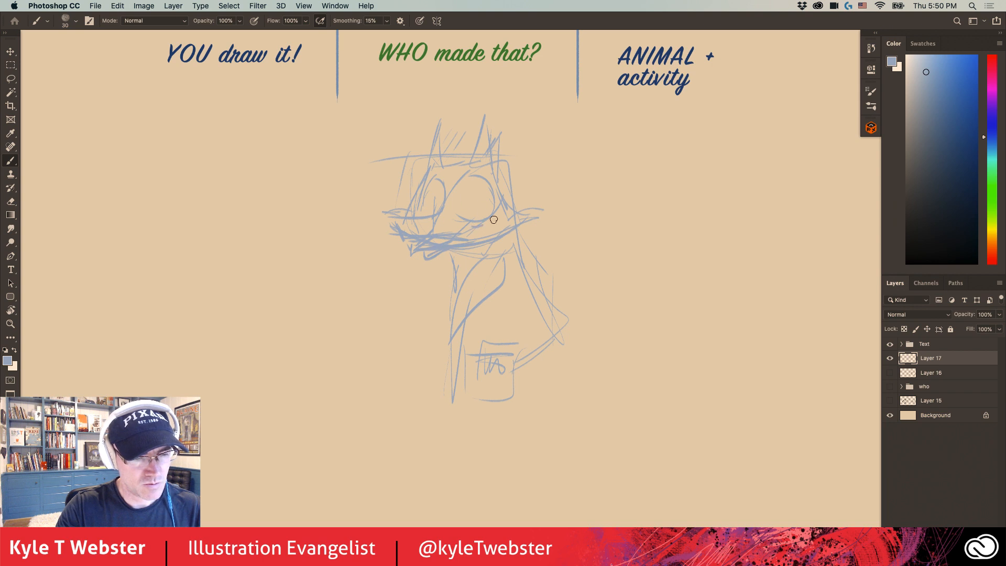
drag(490, 182, 465, 217)
drag(436, 187, 421, 234)
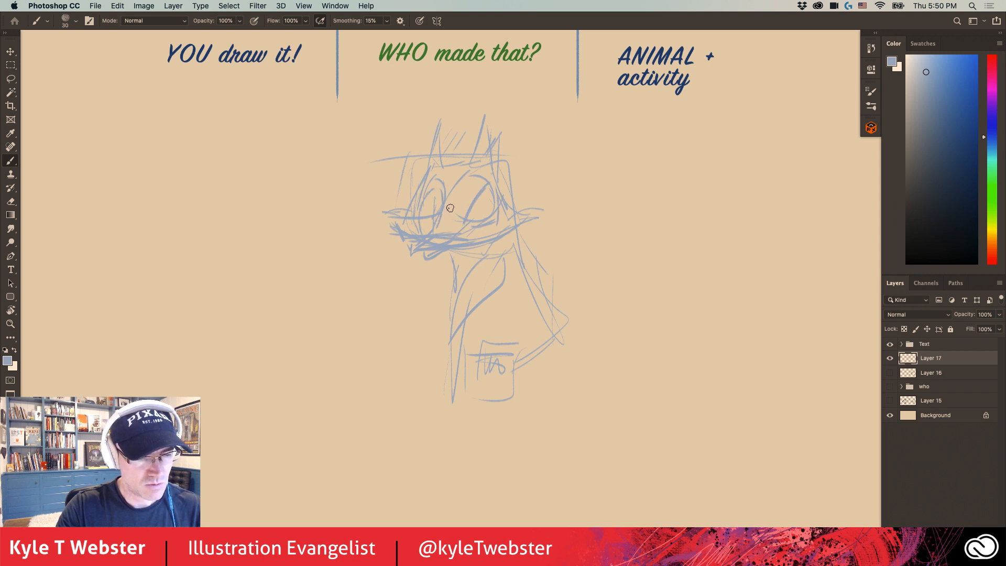
mouse_move(464, 196)
mouse_down()
mouse_move(458, 232)
mouse_move(457, 215)
mouse_move(491, 188)
mouse_move(492, 224)
mouse_move(474, 234)
mouse_move(474, 186)
mouse_move(474, 215)
mouse_move(483, 213)
mouse_move(433, 198)
mouse_move(438, 219)
mouse_up()
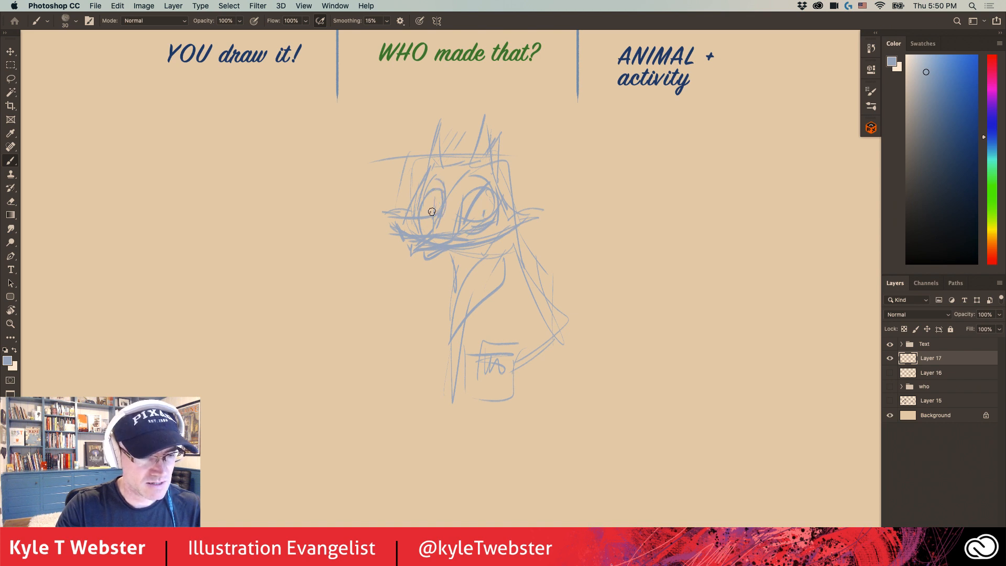
Step: Reinforce the ears, forehead and side of the head with bolder strokes, carrying the line down into the back
drag(500, 192, 516, 226)
mouse_move(491, 152)
mouse_down()
mouse_move(493, 172)
mouse_move(490, 112)
mouse_up()
mouse_move(487, 114)
mouse_down()
mouse_move(470, 155)
mouse_move(482, 157)
mouse_up()
drag(476, 154, 442, 157)
mouse_move(447, 154)
mouse_down()
mouse_move(442, 115)
mouse_move(453, 181)
mouse_move(425, 176)
mouse_up()
mouse_move(473, 165)
mouse_down()
mouse_move(439, 172)
mouse_move(486, 115)
mouse_up()
drag(490, 113, 523, 275)
Step: Strengthen the lower body with a rounded rear, layered strokes above the lettered box, a curved base and firmer chest lines
mouse_move(522, 264)
mouse_down()
mouse_move(540, 348)
mouse_move(500, 361)
mouse_move(531, 327)
mouse_move(478, 342)
mouse_up()
drag(545, 326, 469, 341)
mouse_move(524, 296)
mouse_down()
mouse_move(539, 306)
mouse_move(543, 329)
mouse_up()
mouse_move(544, 321)
mouse_down()
mouse_move(478, 329)
mouse_move(464, 340)
mouse_move(472, 350)
mouse_up()
mouse_move(507, 343)
mouse_down()
mouse_move(474, 348)
mouse_move(511, 344)
mouse_up()
mouse_move(510, 343)
mouse_down()
mouse_move(464, 346)
mouse_move(456, 389)
mouse_move(514, 388)
mouse_up()
drag(512, 389, 458, 388)
drag(521, 355, 524, 401)
mouse_move(536, 397)
mouse_down()
mouse_move(448, 400)
mouse_move(454, 348)
mouse_move(446, 405)
mouse_up()
drag(482, 260, 451, 330)
drag(483, 246, 463, 283)
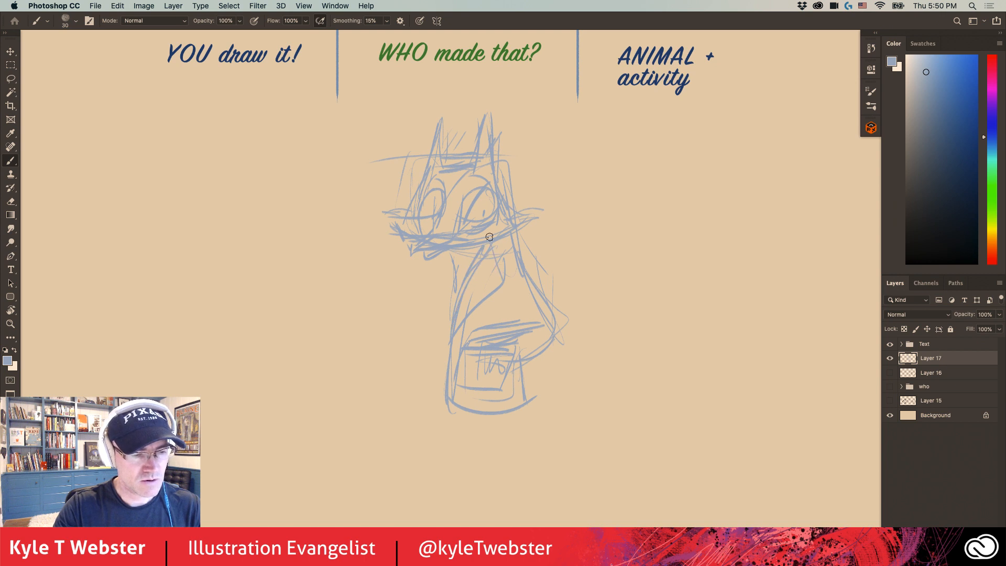
Step: Add zigzag lapel strokes on the chest, a curved upper arm below the chin, and faint leg guidelines beneath the body
mouse_move(494, 244)
mouse_down()
mouse_move(473, 302)
mouse_move(492, 300)
mouse_up()
mouse_move(492, 300)
mouse_down()
mouse_move(453, 339)
mouse_move(479, 270)
mouse_move(521, 276)
mouse_up()
mouse_move(507, 252)
mouse_down()
mouse_move(554, 322)
mouse_move(509, 270)
mouse_move(532, 295)
mouse_up()
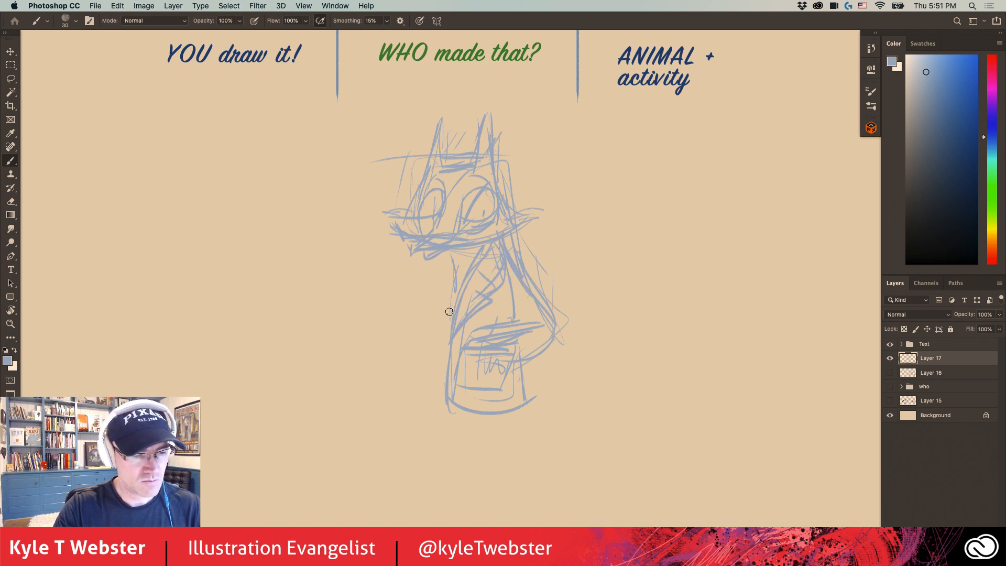
mouse_move(439, 253)
mouse_down()
mouse_move(431, 276)
mouse_move(441, 268)
mouse_up()
mouse_move(404, 294)
mouse_down()
mouse_move(439, 273)
mouse_move(419, 288)
mouse_move(429, 279)
mouse_up()
drag(500, 405, 496, 446)
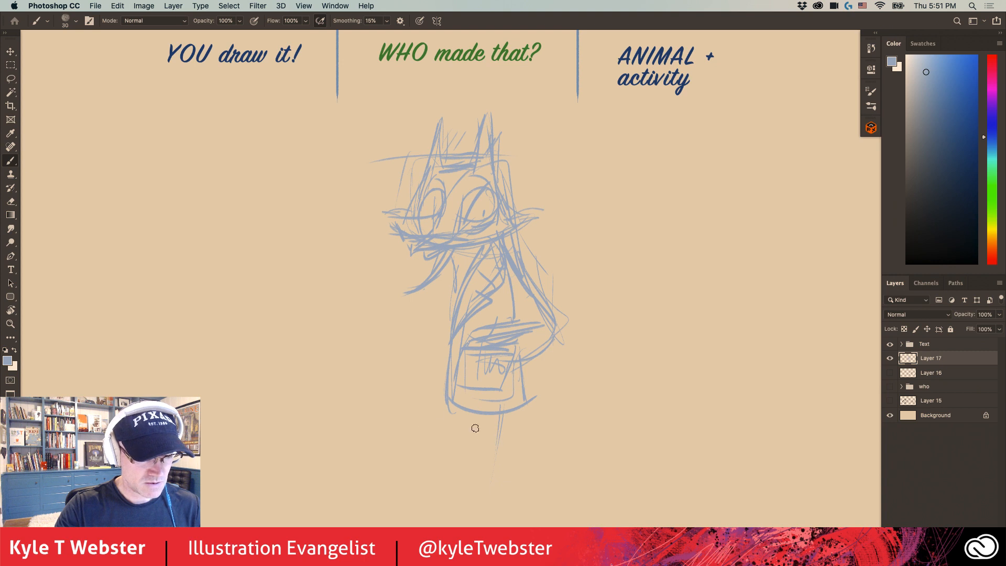
scroll(427, 314, down, 2)
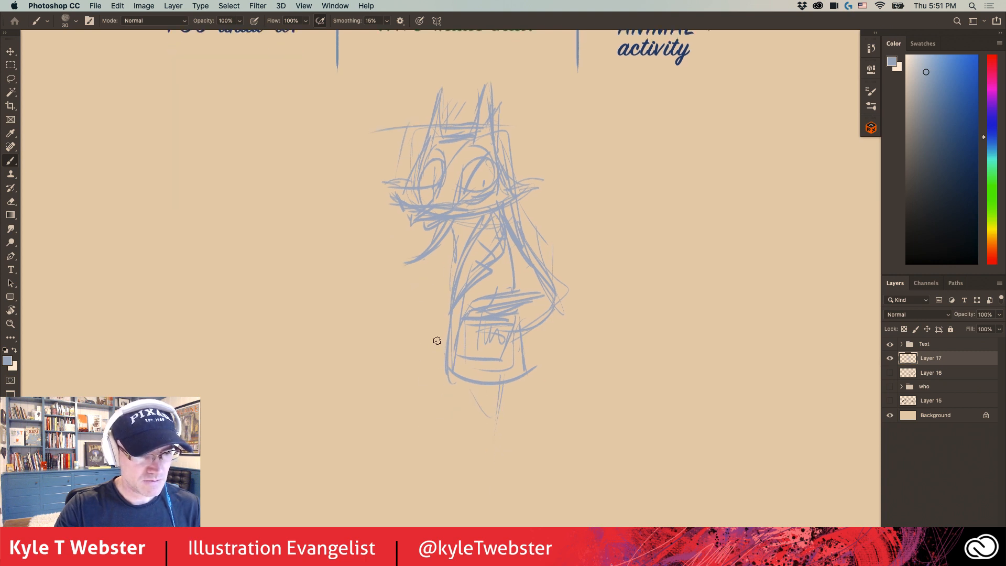
scroll(435, 340, up, 1)
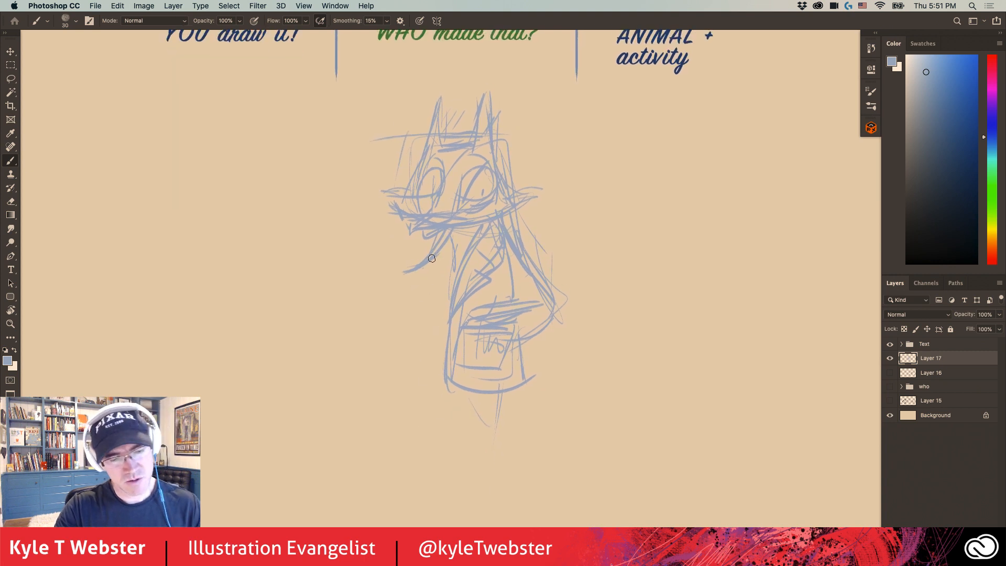
Step: Shape a flared coat with long front edges, a curved hem and a bent rear sleeve, clearing the old pointed back outline
mouse_move(471, 258)
mouse_down()
mouse_move(442, 290)
mouse_move(428, 382)
mouse_move(500, 375)
mouse_move(425, 373)
mouse_up()
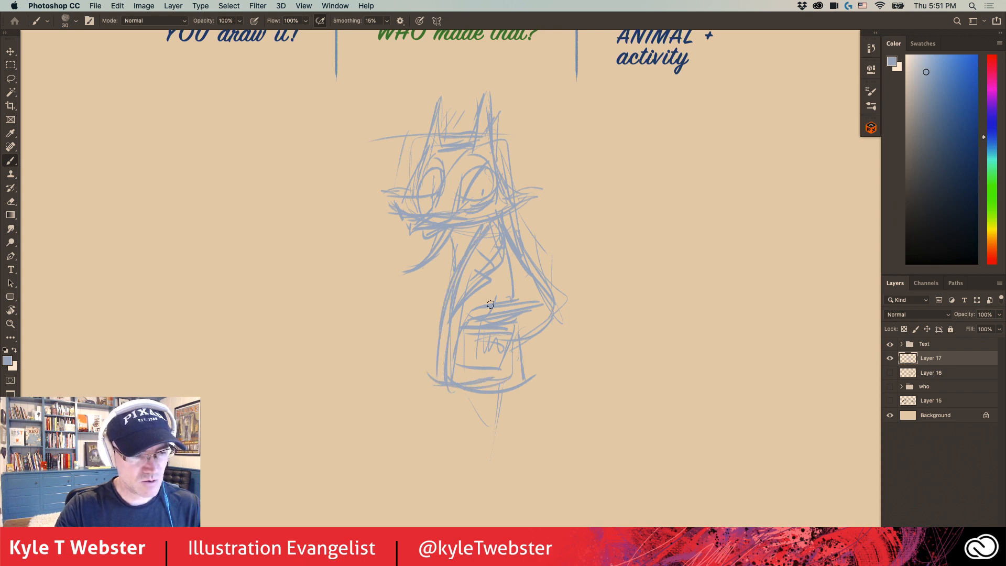
mouse_move(514, 242)
mouse_down()
mouse_move(504, 297)
mouse_move(516, 366)
mouse_move(463, 381)
mouse_move(445, 373)
mouse_up()
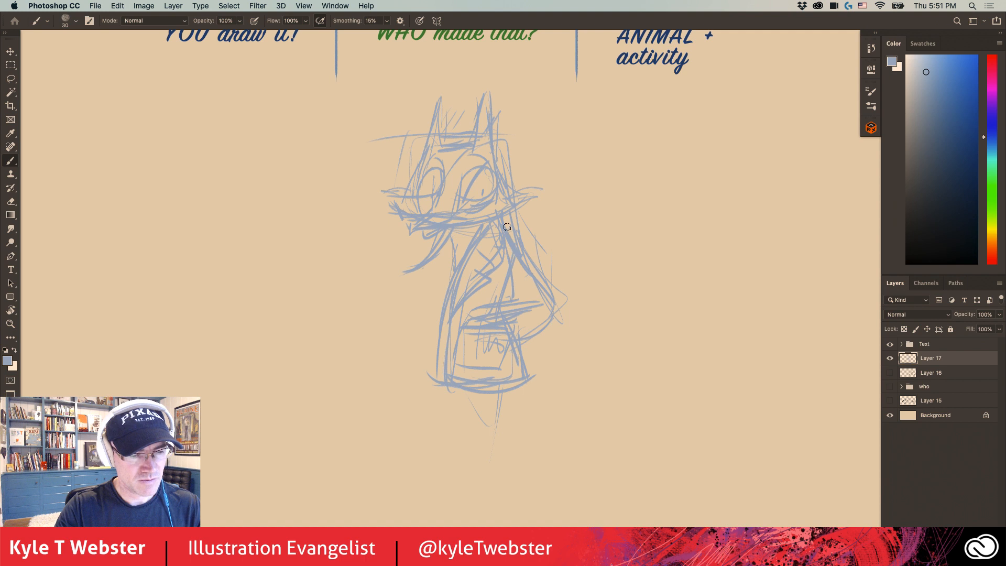
drag(499, 217, 528, 317)
mouse_move(491, 238)
mouse_down()
mouse_move(497, 298)
mouse_move(512, 313)
mouse_up()
mouse_move(529, 313)
mouse_down()
mouse_move(528, 340)
mouse_move(470, 332)
mouse_up()
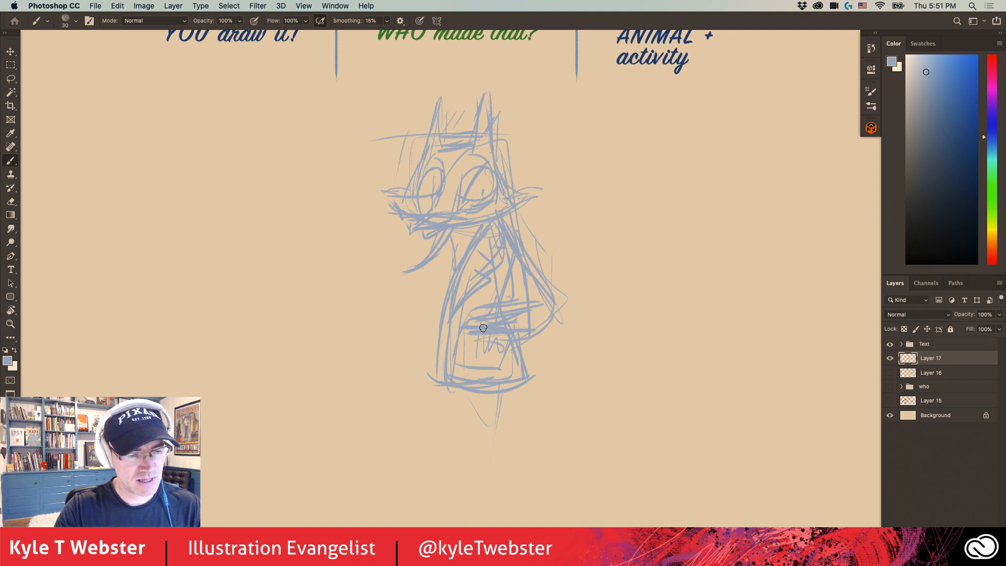
mouse_move(534, 306)
mouse_down()
mouse_move(531, 342)
mouse_move(457, 345)
mouse_move(450, 360)
mouse_move(491, 353)
mouse_up()
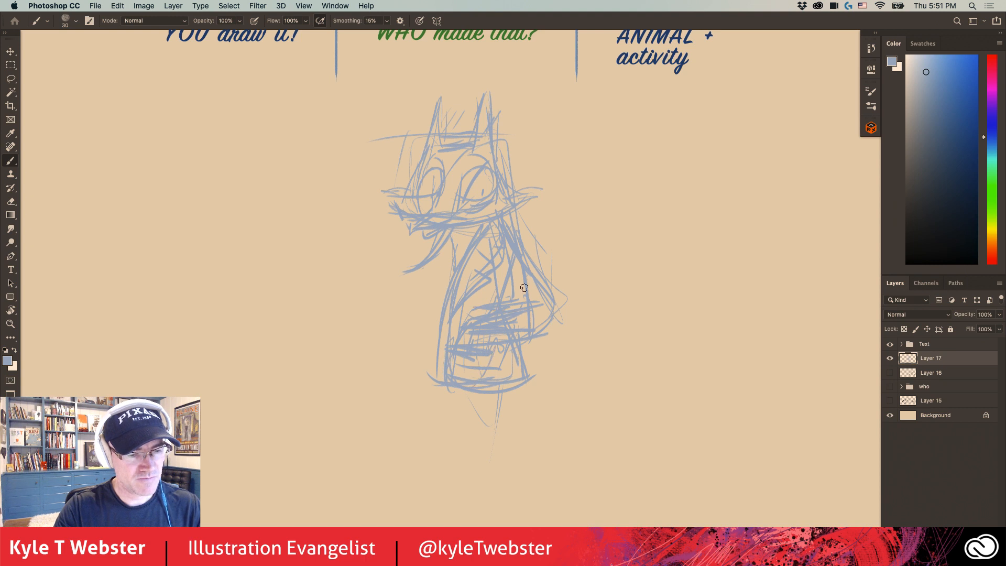
mouse_move(548, 250)
mouse_down()
mouse_move(543, 278)
mouse_move(544, 258)
mouse_up()
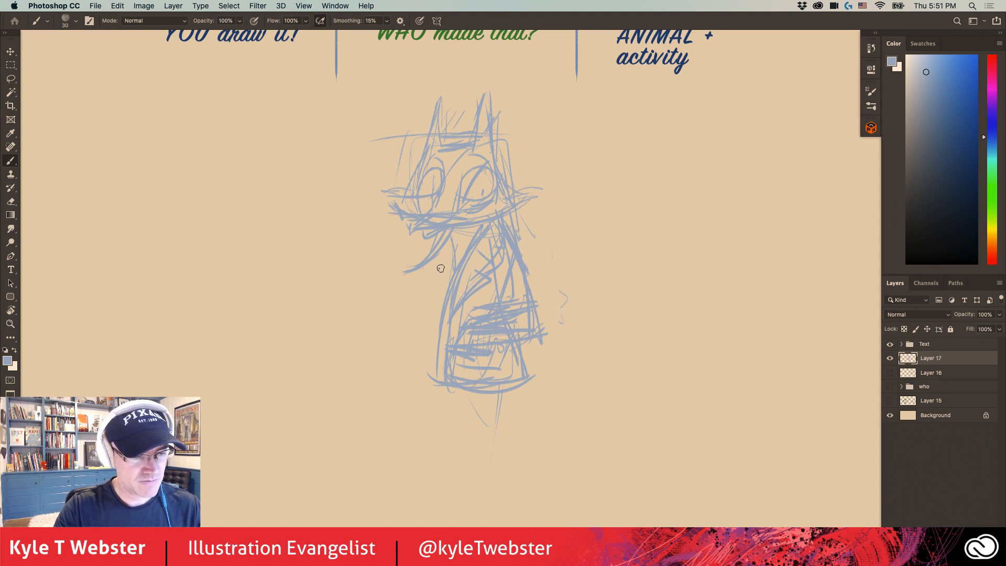
drag(444, 249, 415, 326)
mouse_move(437, 269)
mouse_down()
mouse_move(424, 368)
mouse_move(516, 364)
mouse_move(448, 373)
mouse_move(445, 435)
mouse_up()
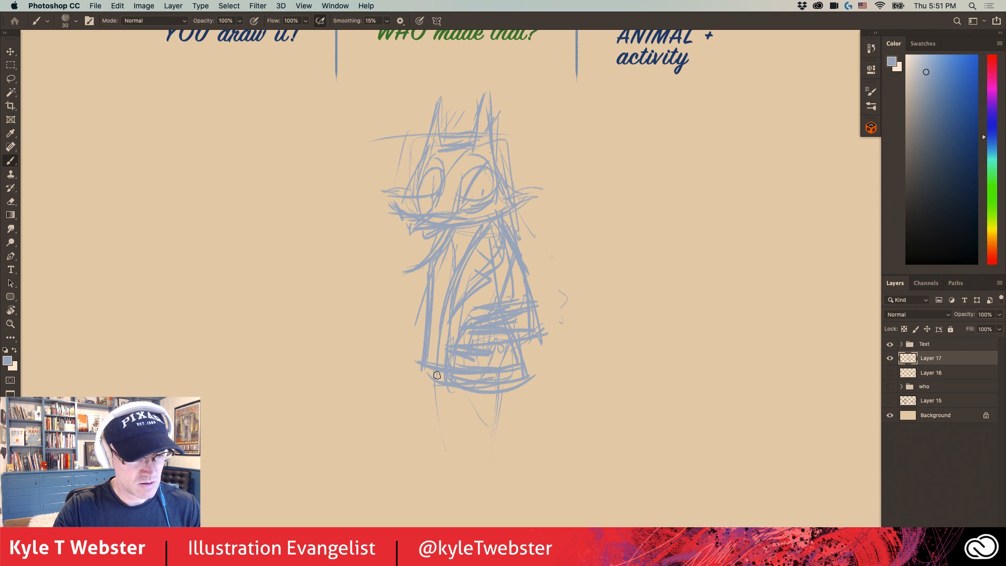
Step: Sketch two legs in a striding pose below the coat, ending in long pointed shoes
drag(439, 384, 447, 451)
drag(504, 396, 486, 464)
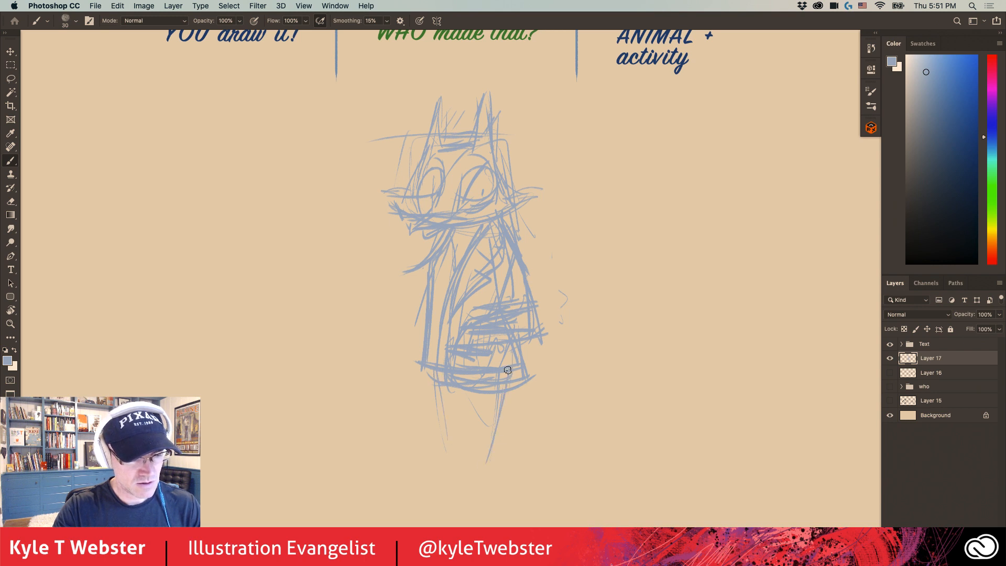
mouse_move(503, 402)
mouse_down()
mouse_move(503, 476)
mouse_move(474, 485)
mouse_move(473, 397)
mouse_up()
drag(477, 481, 463, 401)
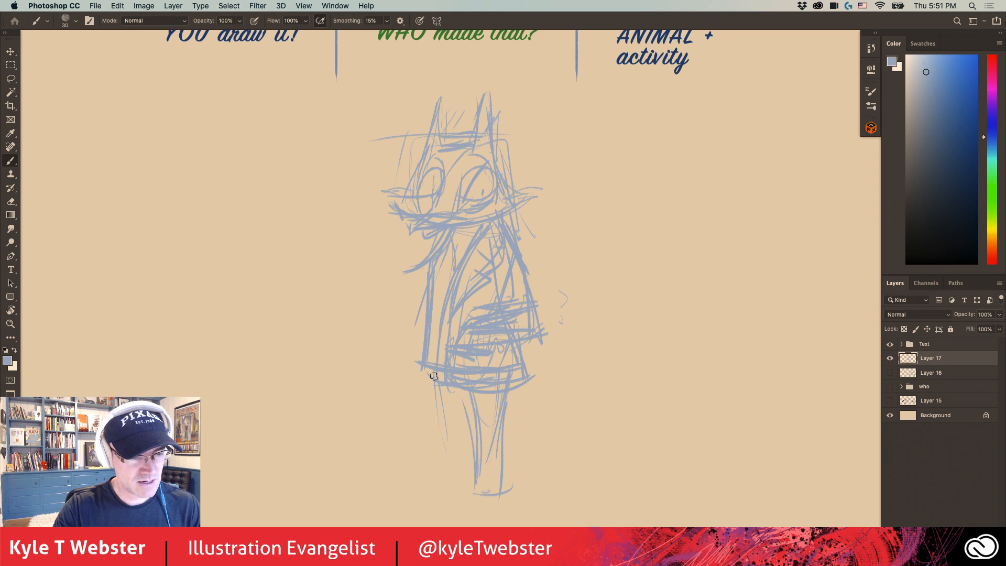
mouse_move(435, 367)
mouse_down()
mouse_move(412, 419)
mouse_move(417, 476)
mouse_move(437, 478)
mouse_move(436, 447)
mouse_move(475, 371)
mouse_move(465, 469)
mouse_move(477, 497)
mouse_move(485, 472)
mouse_move(476, 506)
mouse_move(502, 487)
mouse_move(490, 516)
mouse_move(480, 511)
mouse_move(495, 509)
mouse_move(449, 516)
mouse_move(429, 506)
mouse_move(457, 508)
mouse_move(442, 514)
mouse_move(437, 473)
mouse_move(433, 488)
mouse_move(418, 477)
mouse_move(365, 483)
mouse_up()
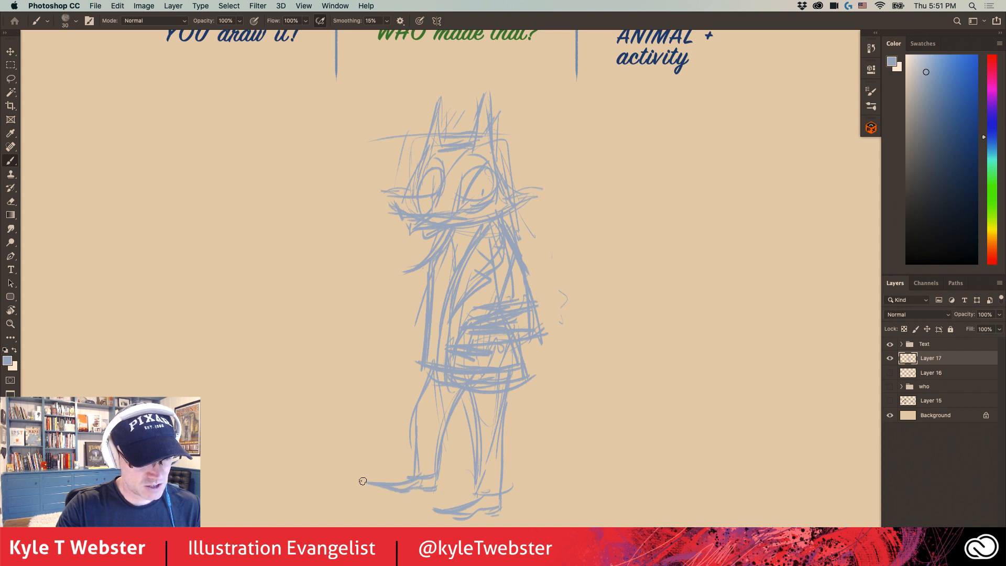
drag(472, 504, 421, 508)
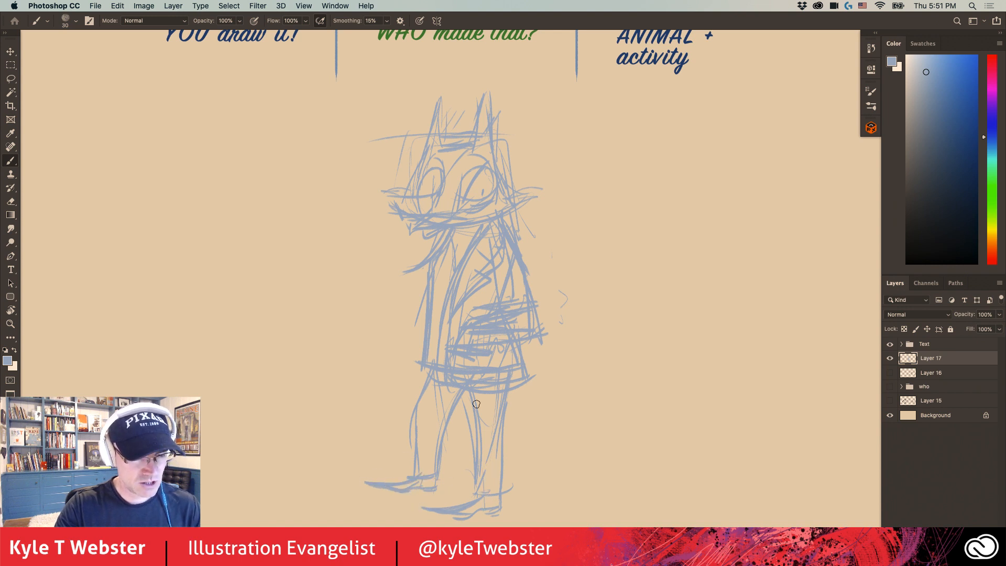
Step: Sketch a large bushy tail curving out and upward from the back of the coat hem, with ragged fur strokes
mouse_move(519, 373)
mouse_down()
mouse_move(573, 406)
mouse_move(605, 321)
mouse_move(611, 389)
mouse_up()
drag(589, 320, 598, 398)
mouse_move(623, 343)
mouse_down()
mouse_move(647, 326)
mouse_move(629, 401)
mouse_up()
mouse_move(647, 338)
mouse_down()
mouse_move(646, 370)
mouse_move(611, 429)
mouse_up()
mouse_move(591, 428)
mouse_down()
mouse_move(635, 427)
mouse_move(587, 437)
mouse_up()
mouse_move(586, 443)
mouse_down()
mouse_move(635, 443)
mouse_move(620, 452)
mouse_move(530, 394)
mouse_up()
mouse_move(561, 433)
mouse_down()
mouse_move(545, 407)
mouse_move(591, 431)
mouse_up()
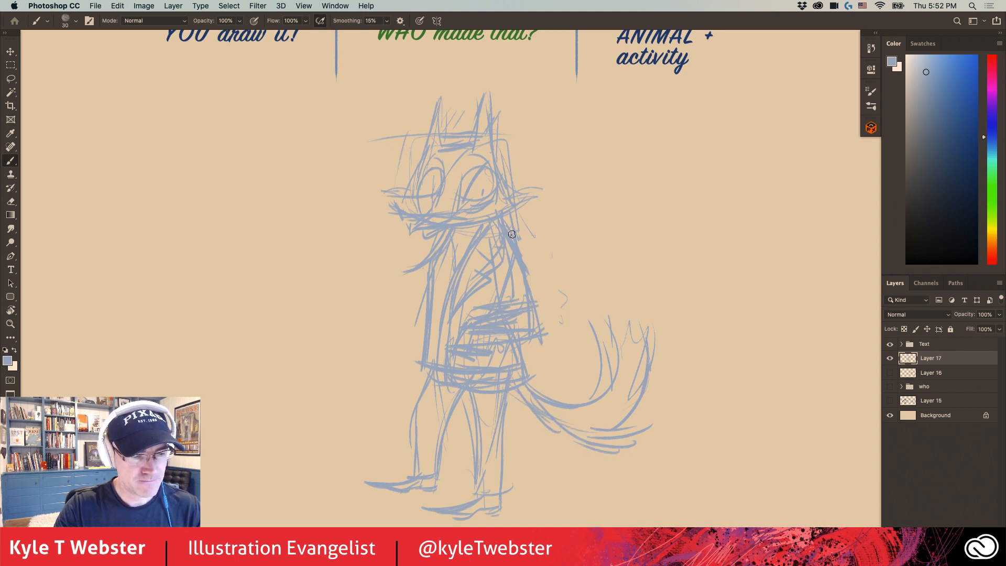
Step: Extend the rear sleeve's outer edge and draw the front arm bent upward with a raised, gripping hand
drag(526, 256, 540, 337)
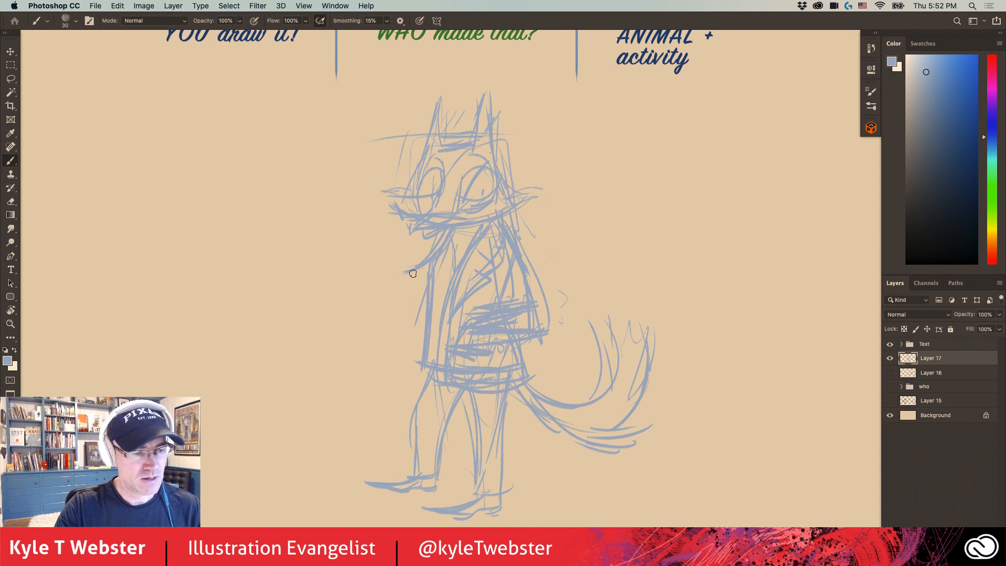
mouse_move(443, 244)
mouse_down()
mouse_move(424, 299)
mouse_move(451, 230)
mouse_move(476, 240)
mouse_move(453, 238)
mouse_move(399, 335)
mouse_up()
drag(394, 286, 389, 311)
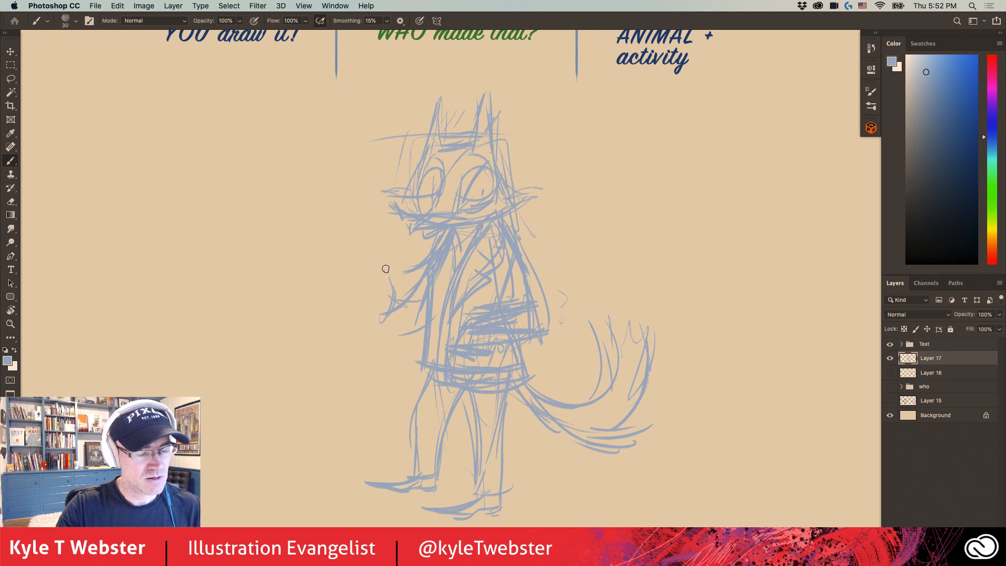
mouse_move(385, 269)
mouse_down()
mouse_move(386, 294)
mouse_move(370, 284)
mouse_move(372, 270)
mouse_move(353, 273)
mouse_move(374, 304)
mouse_move(367, 285)
mouse_move(380, 308)
mouse_move(388, 298)
mouse_move(389, 330)
mouse_move(389, 284)
mouse_move(404, 325)
mouse_move(376, 305)
mouse_move(424, 326)
mouse_up()
drag(393, 324, 408, 326)
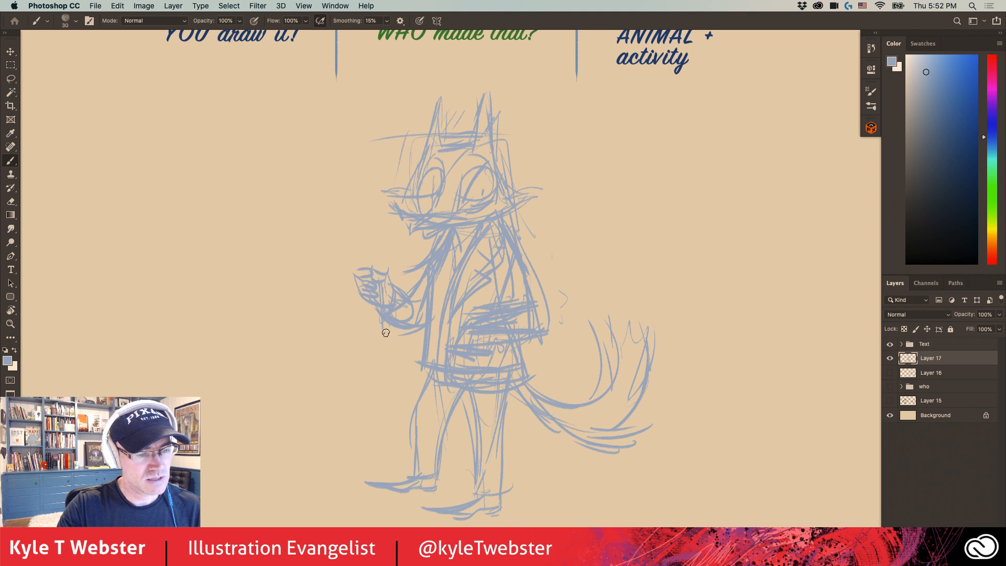
Step: Draw a martini glass with stem, base and wide bowl in the raised hand, adding an olive on a pick
drag(385, 329, 401, 340)
mouse_move(382, 329)
mouse_down()
mouse_move(366, 337)
mouse_move(401, 341)
mouse_up()
mouse_move(409, 243)
mouse_down()
mouse_move(384, 260)
mouse_move(339, 243)
mouse_move(374, 269)
mouse_move(338, 225)
mouse_up()
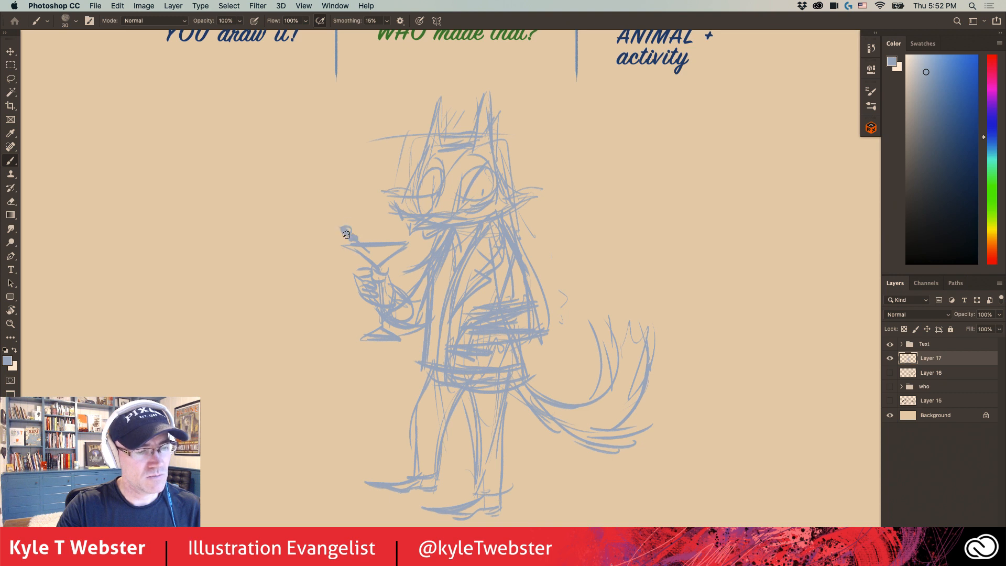
drag(400, 248, 355, 250)
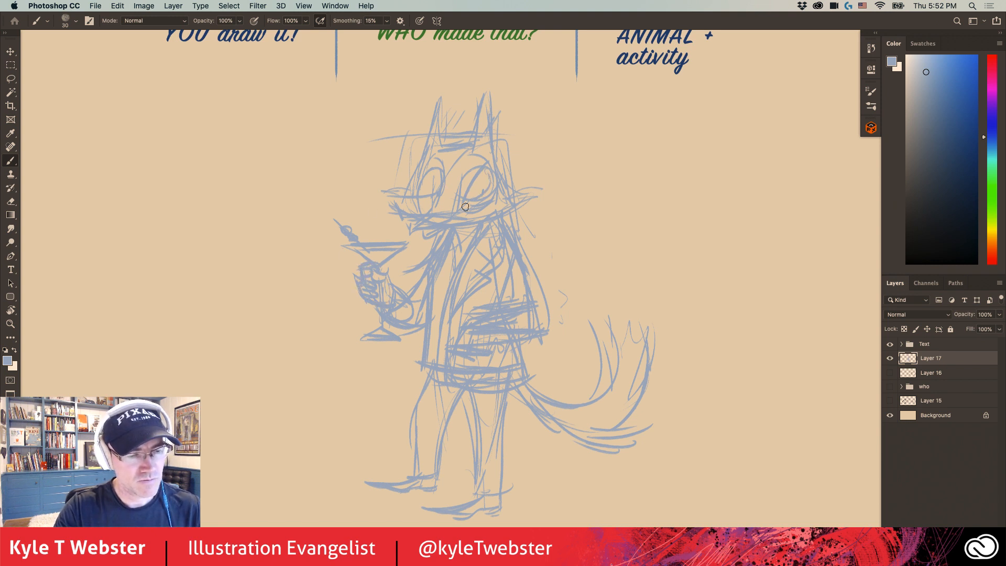
Step: Rework the face with half-lidded eyes and dark pupils, a defined nose and snout, and cleaner head and cheek contours
mouse_move(484, 179)
mouse_down()
mouse_move(474, 195)
mouse_move(462, 185)
mouse_up()
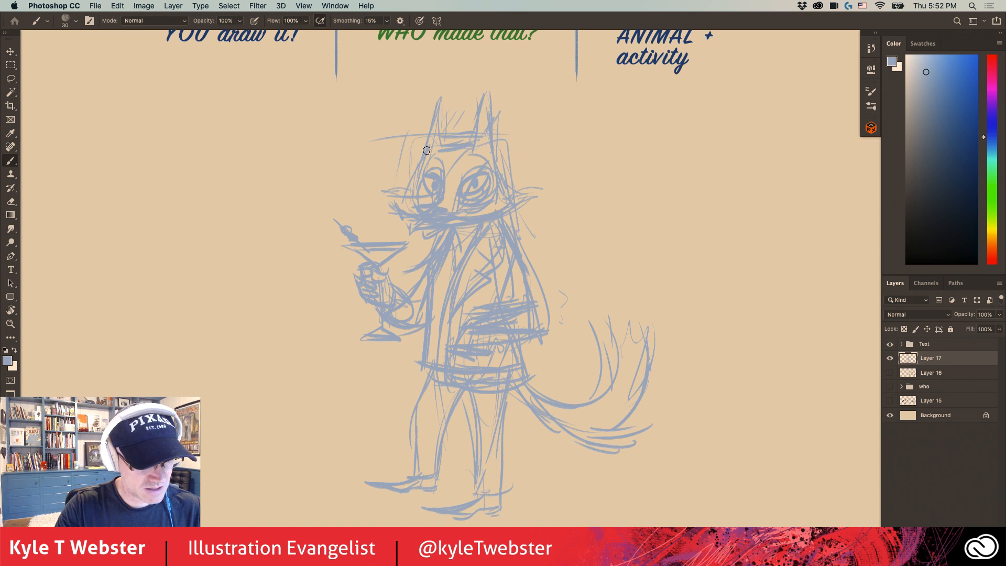
drag(417, 168, 416, 217)
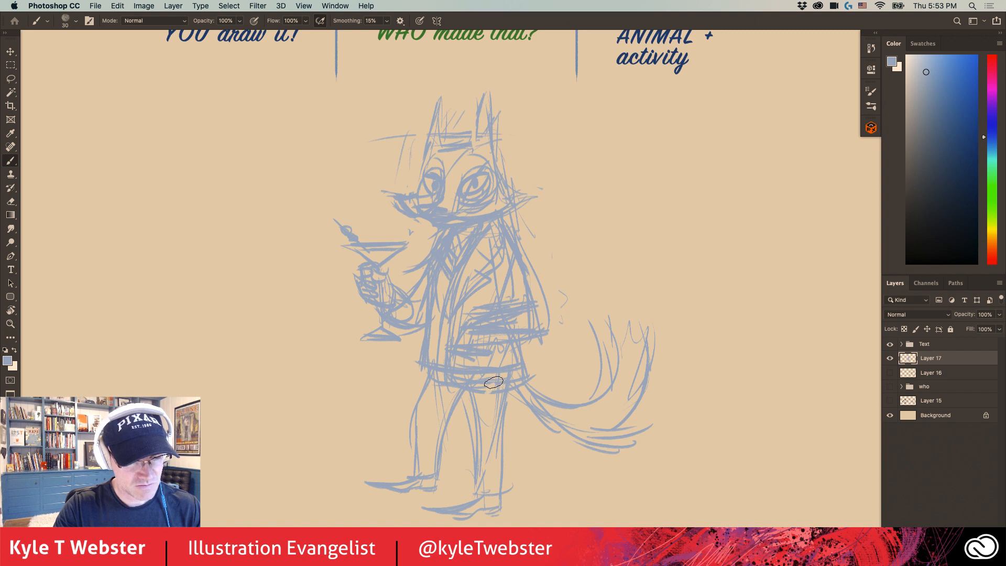
Step: Erase the striding legs and redraw them slimmer and closer together with small pointed shoes
mouse_move(485, 502)
mouse_down()
mouse_move(449, 508)
mouse_move(479, 413)
mouse_move(503, 488)
mouse_move(477, 483)
mouse_up()
mouse_move(434, 402)
mouse_down()
mouse_move(422, 384)
mouse_move(438, 389)
mouse_move(430, 479)
mouse_move(402, 467)
mouse_move(392, 485)
mouse_up()
drag(440, 374, 465, 443)
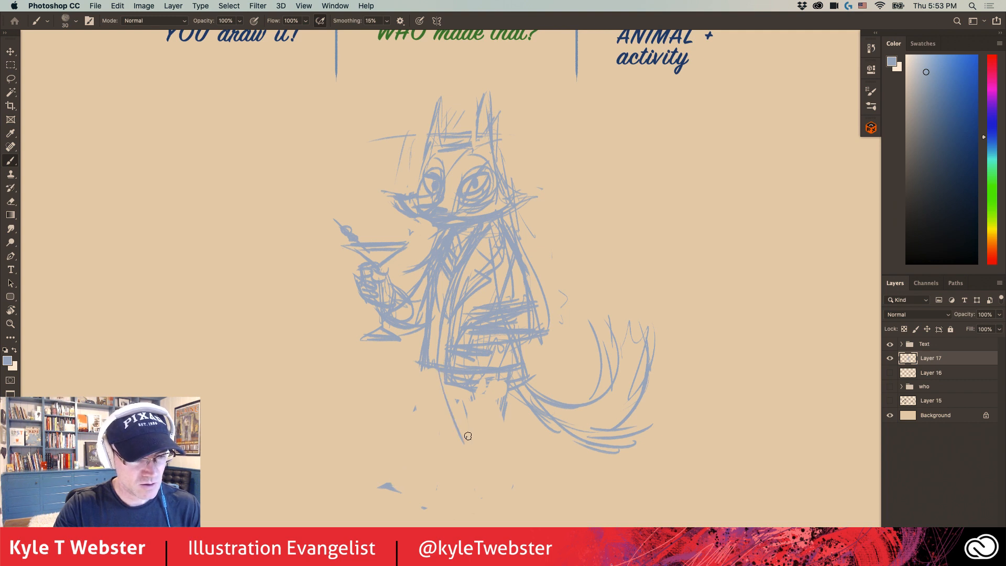
mouse_move(507, 376)
mouse_down()
mouse_move(493, 488)
mouse_move(472, 390)
mouse_move(448, 383)
mouse_move(469, 481)
mouse_up()
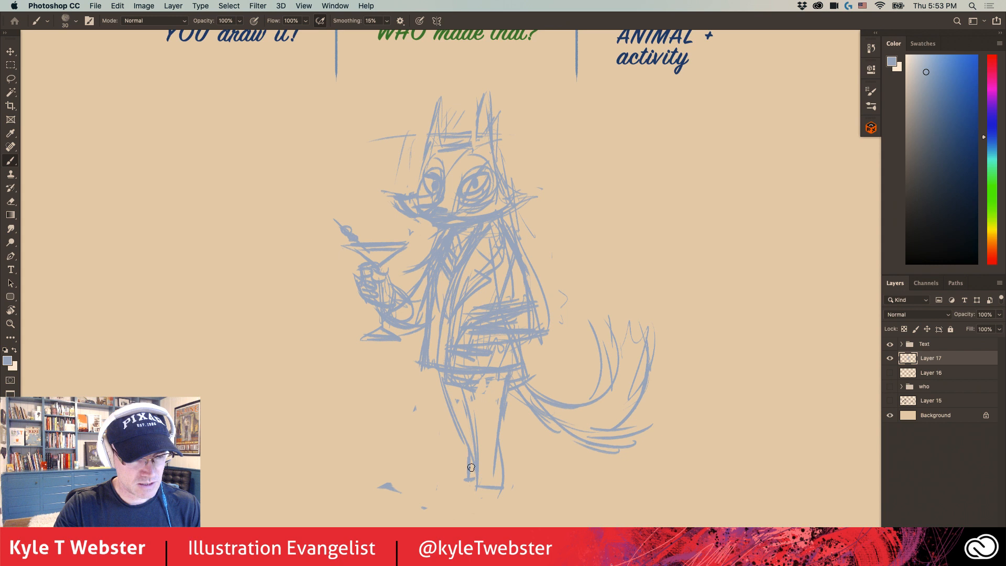
drag(471, 523, 493, 486)
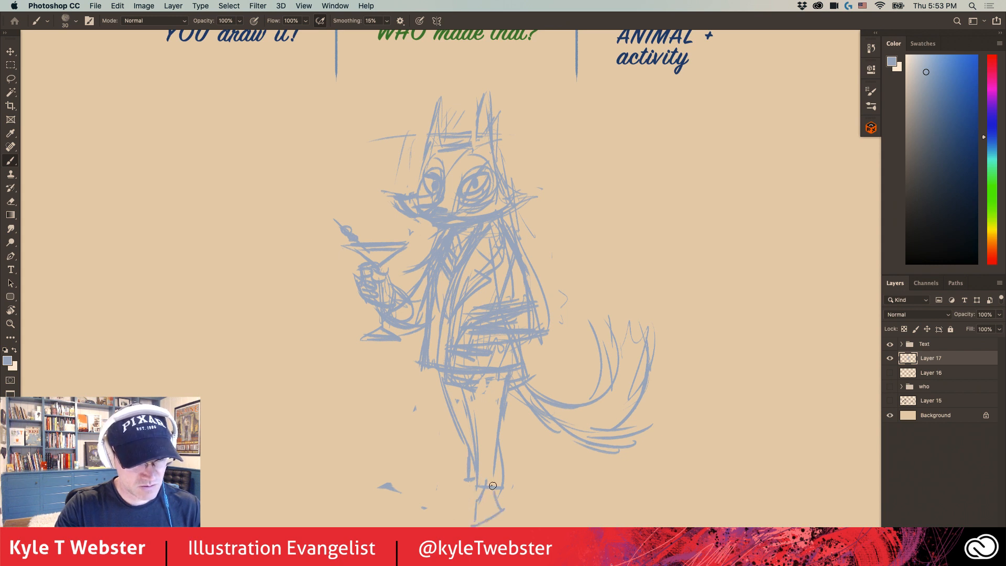
mouse_move(489, 526)
mouse_down()
mouse_move(484, 489)
mouse_move(425, 507)
mouse_move(466, 499)
mouse_up()
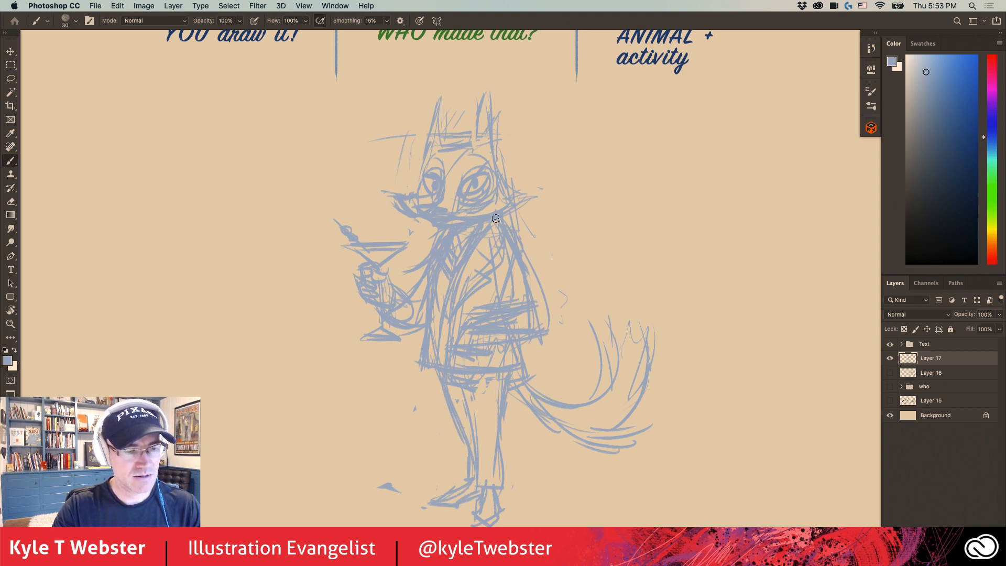
Step: Strengthen the coat's shoulder and back edge and reinforce both ears and the front side of the head
mouse_move(501, 222)
mouse_down()
mouse_move(523, 234)
mouse_move(551, 333)
mouse_up()
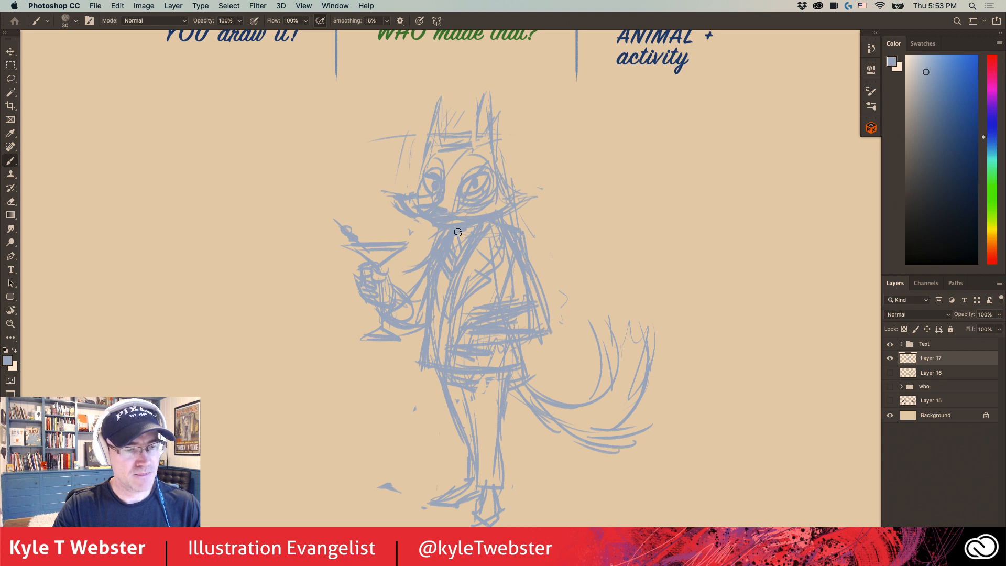
scroll(348, 311, right, 3)
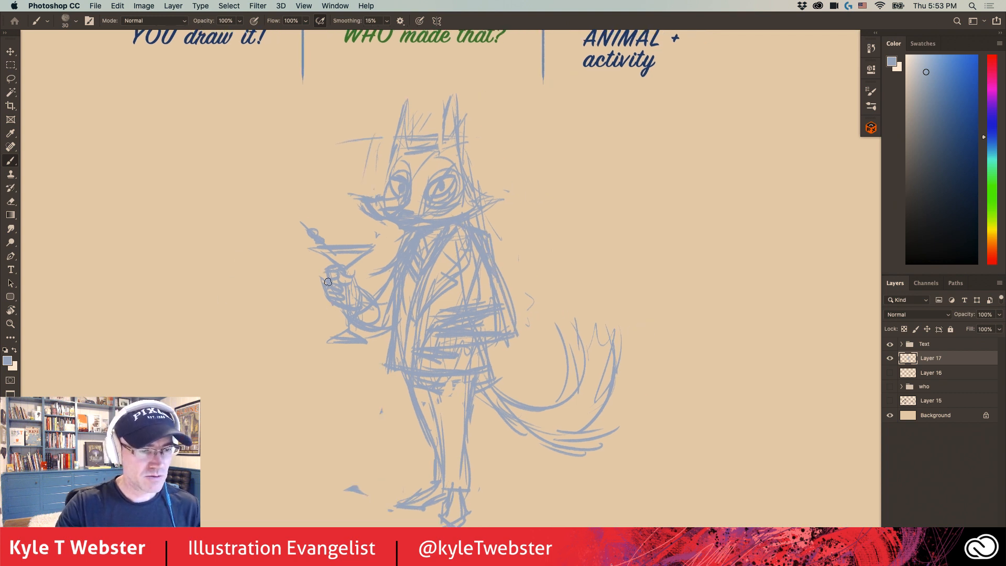
drag(417, 142, 415, 109)
drag(411, 101, 387, 196)
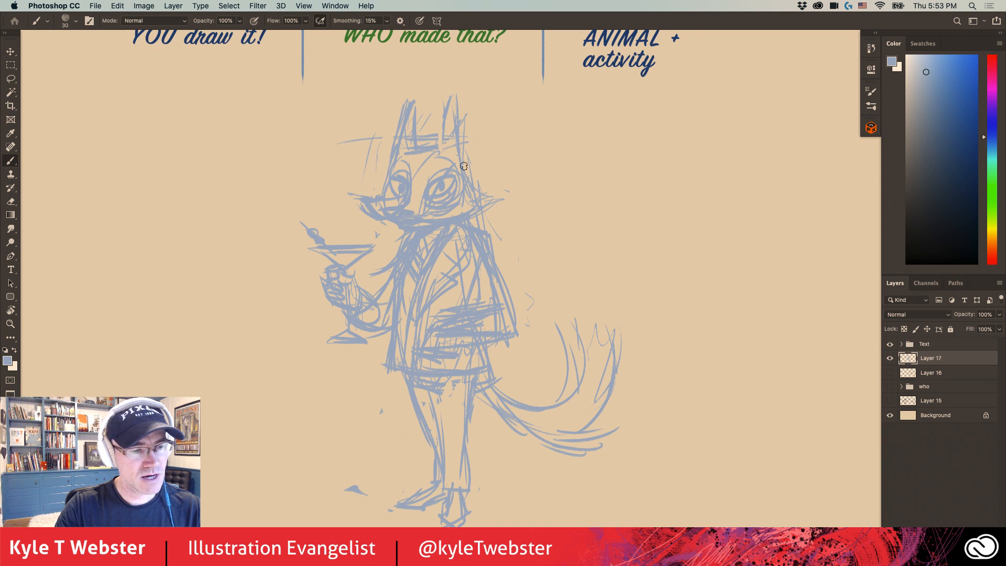
drag(449, 97, 438, 150)
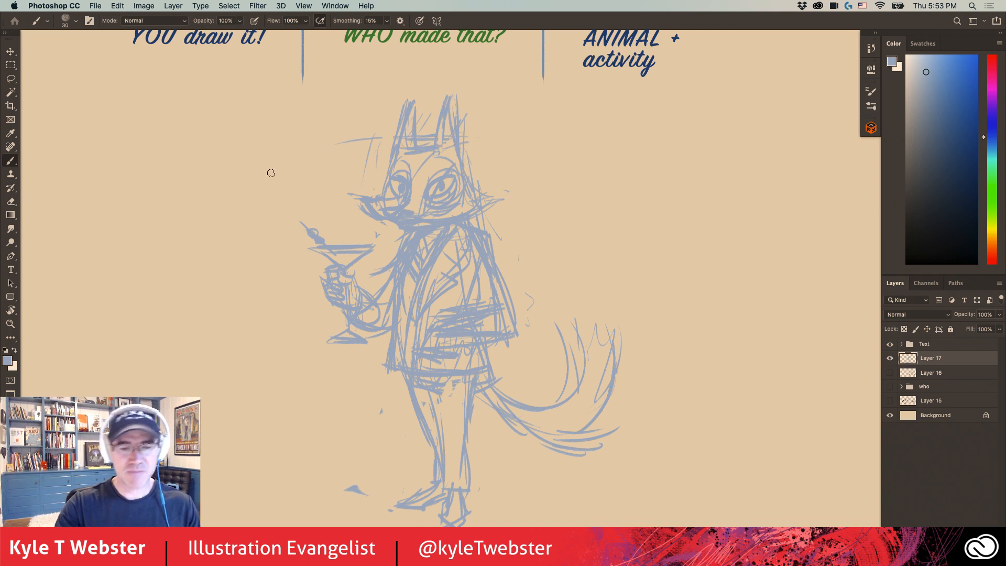
Step: On a new layer above the sketch, ink the eyes, nose, mouth and cheek fur in near-black
click(973, 560)
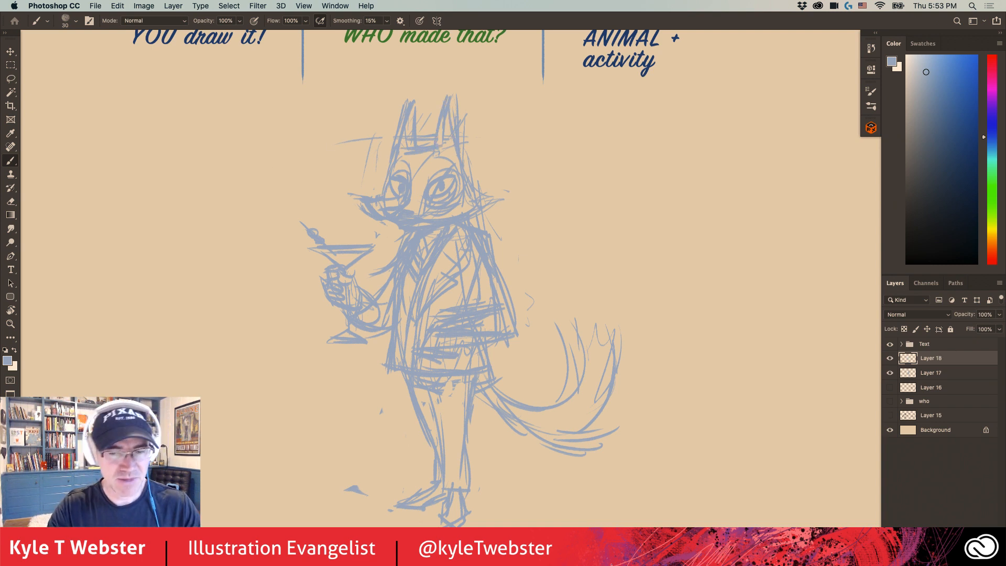
click(950, 238)
scroll(419, 182, up, 1)
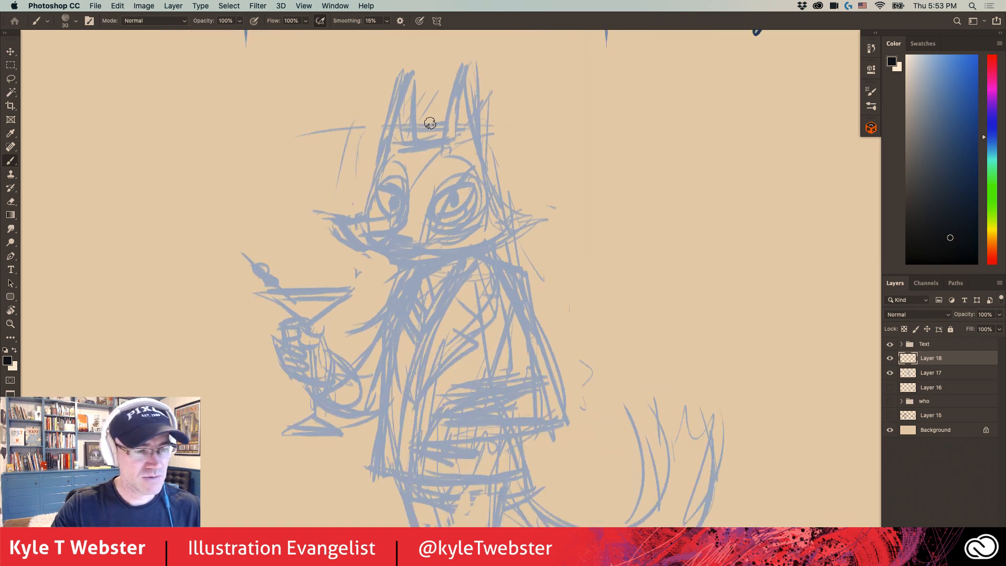
mouse_move(470, 181)
mouse_down()
mouse_move(428, 216)
mouse_move(438, 216)
mouse_move(453, 194)
mouse_move(376, 186)
mouse_move(401, 215)
mouse_move(397, 201)
mouse_move(392, 237)
mouse_move(412, 237)
mouse_move(394, 255)
mouse_move(423, 256)
mouse_move(398, 256)
mouse_move(408, 265)
mouse_move(454, 242)
mouse_move(493, 253)
mouse_move(515, 239)
mouse_move(492, 234)
mouse_up()
mouse_move(532, 210)
mouse_down()
mouse_move(504, 220)
mouse_move(487, 179)
mouse_up()
mouse_move(374, 189)
mouse_down()
mouse_move(338, 215)
mouse_move(368, 221)
mouse_move(340, 234)
mouse_move(350, 246)
mouse_up()
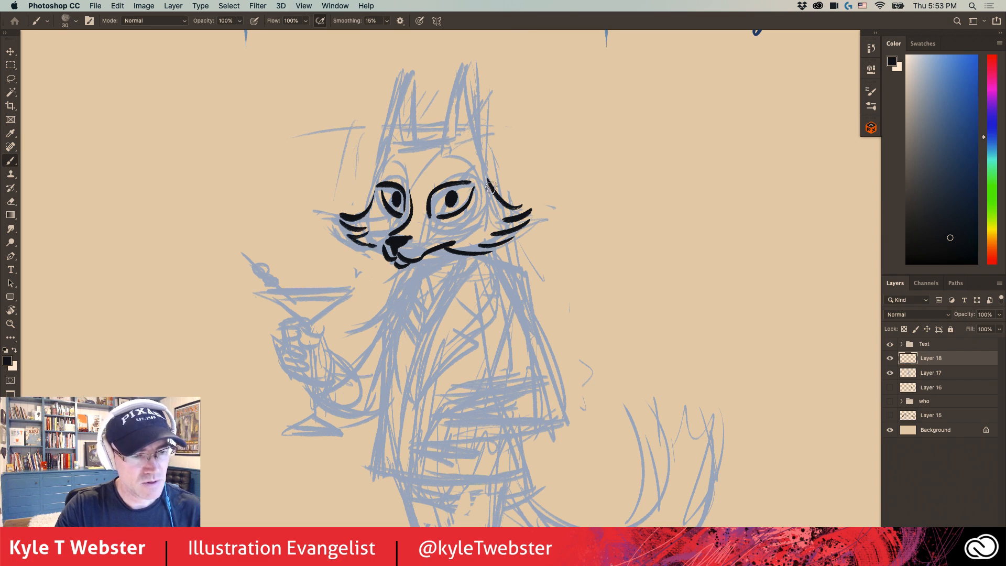
Step: Ink the tall ears and head outline, and add brow lines, forehead fur ticks and short marks under the eye
mouse_move(491, 187)
mouse_down()
mouse_move(473, 76)
mouse_move(444, 139)
mouse_move(402, 148)
mouse_move(416, 68)
mouse_move(377, 185)
mouse_up()
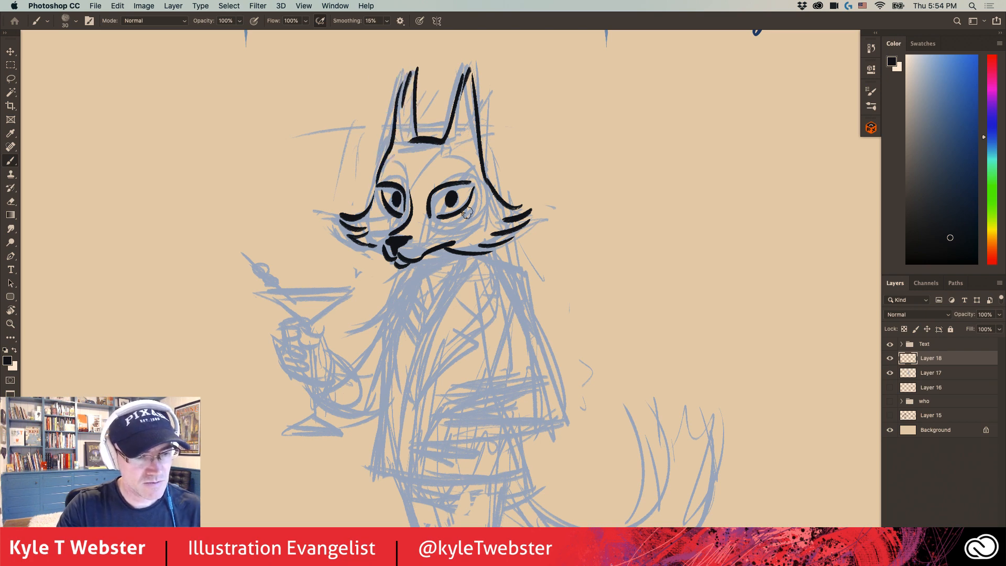
mouse_move(481, 185)
mouse_down()
mouse_move(449, 157)
mouse_move(441, 166)
mouse_up()
drag(440, 162, 436, 170)
drag(434, 165, 426, 177)
mouse_move(426, 176)
mouse_down()
mouse_move(423, 186)
mouse_move(395, 164)
mouse_up()
drag(391, 164, 388, 163)
drag(483, 205, 465, 223)
drag(469, 226, 460, 235)
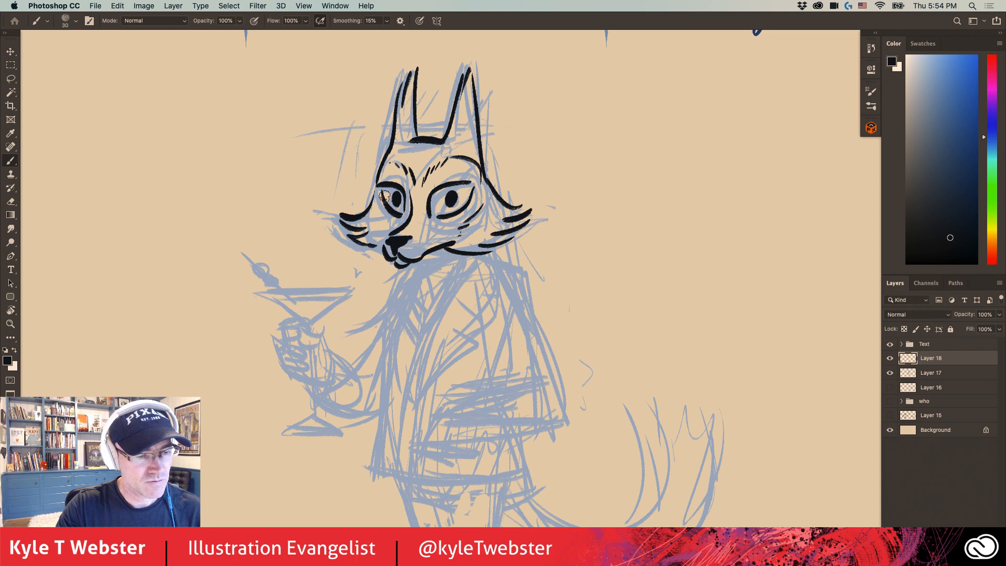
Step: Ink the pointed collar under the chin, the back shoulder and outer sleeve, and the hand tucked into the coat's patch pocket
scroll(439, 153, down, 5)
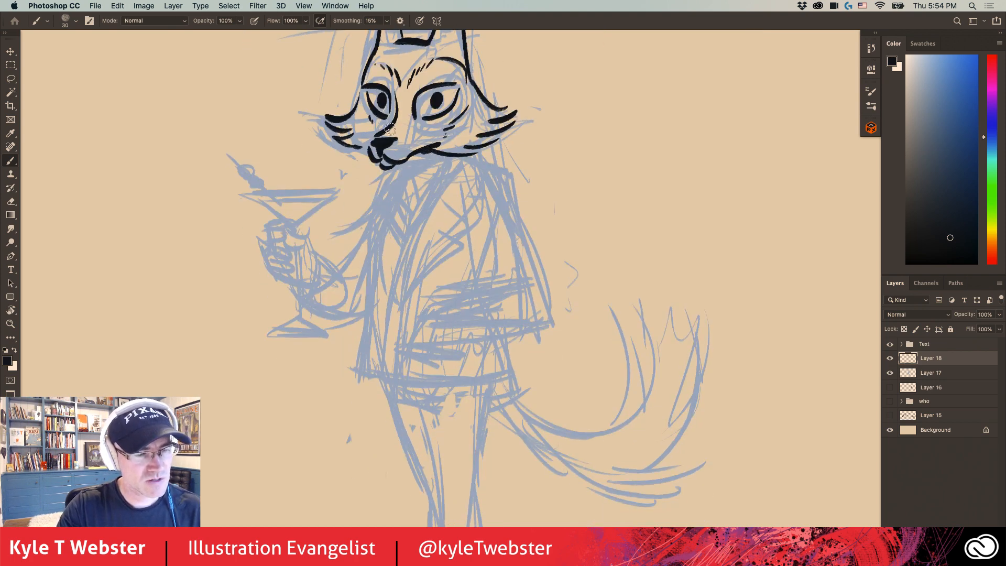
drag(448, 157, 407, 227)
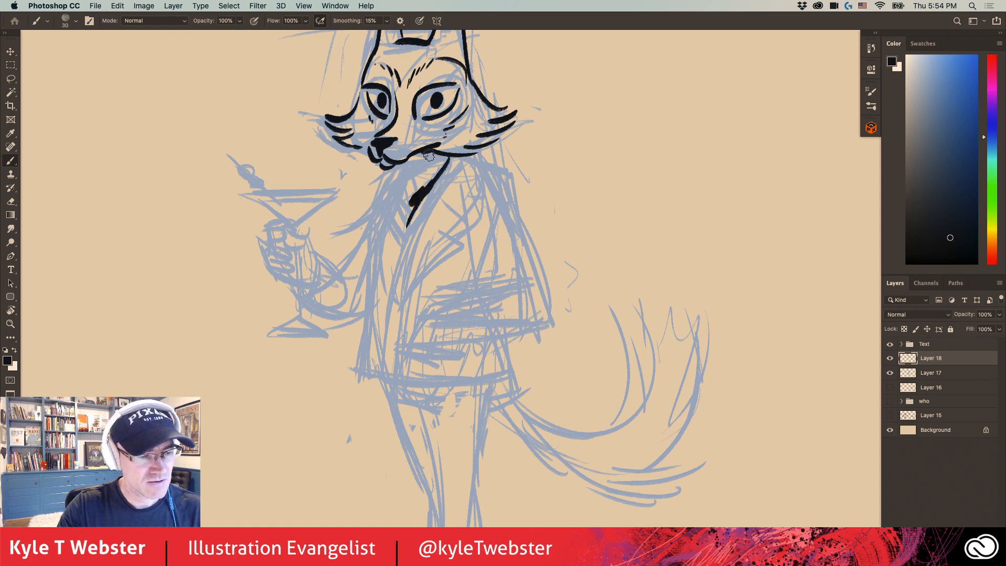
mouse_move(431, 153)
mouse_down()
mouse_move(386, 178)
mouse_move(384, 203)
mouse_move(407, 228)
mouse_up()
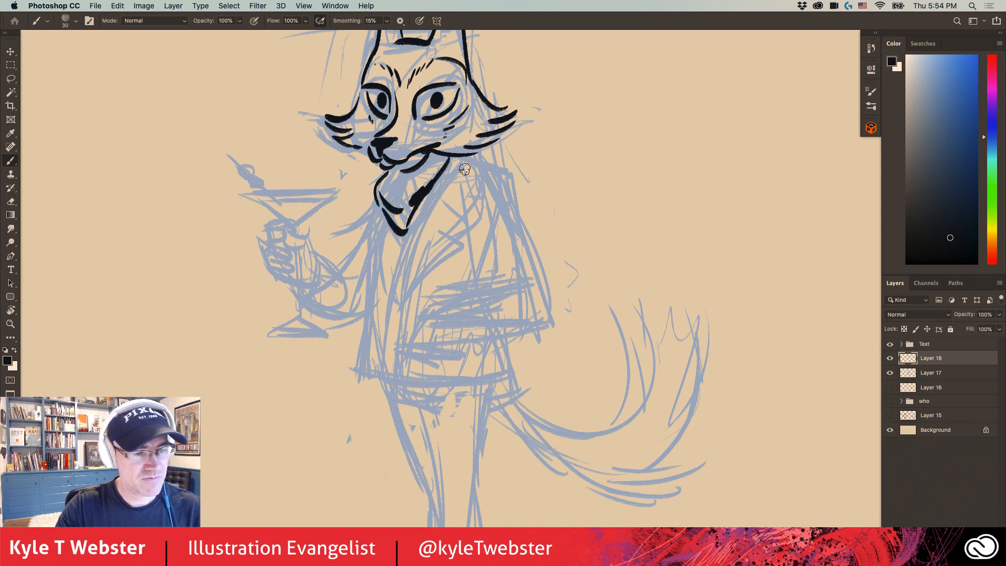
mouse_move(464, 169)
mouse_down()
mouse_move(507, 185)
mouse_move(540, 310)
mouse_move(464, 326)
mouse_up()
mouse_move(528, 294)
mouse_down()
mouse_move(506, 283)
mouse_move(449, 296)
mouse_move(468, 324)
mouse_move(435, 323)
mouse_move(474, 328)
mouse_move(417, 367)
mouse_up()
mouse_move(478, 331)
mouse_down()
mouse_move(450, 376)
mouse_move(434, 370)
mouse_up()
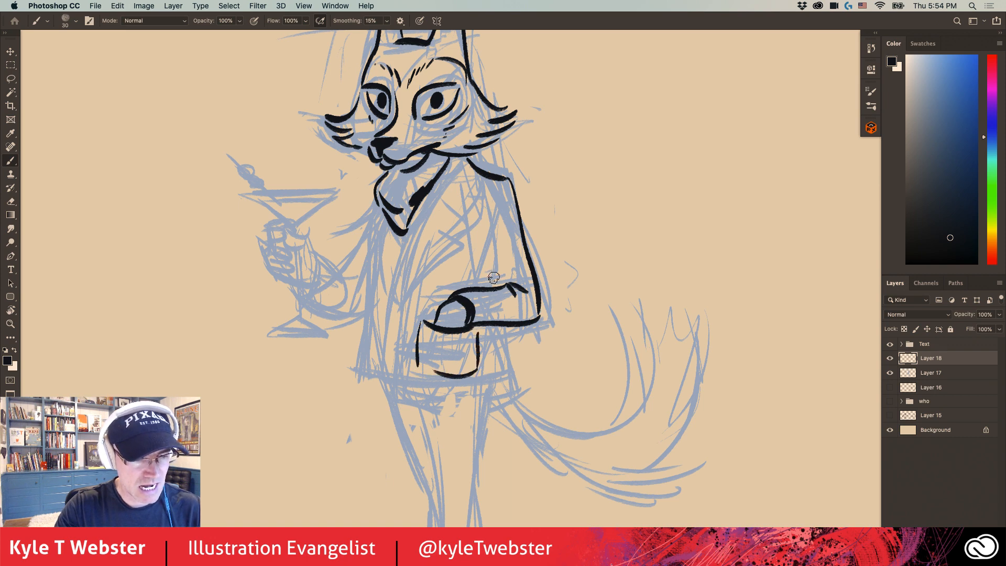
Step: Ink the inner sleeve line, the coat's front edge and curved hem, and the notched lapel on the near side
mouse_move(495, 283)
mouse_down()
mouse_move(490, 220)
mouse_move(507, 181)
mouse_up()
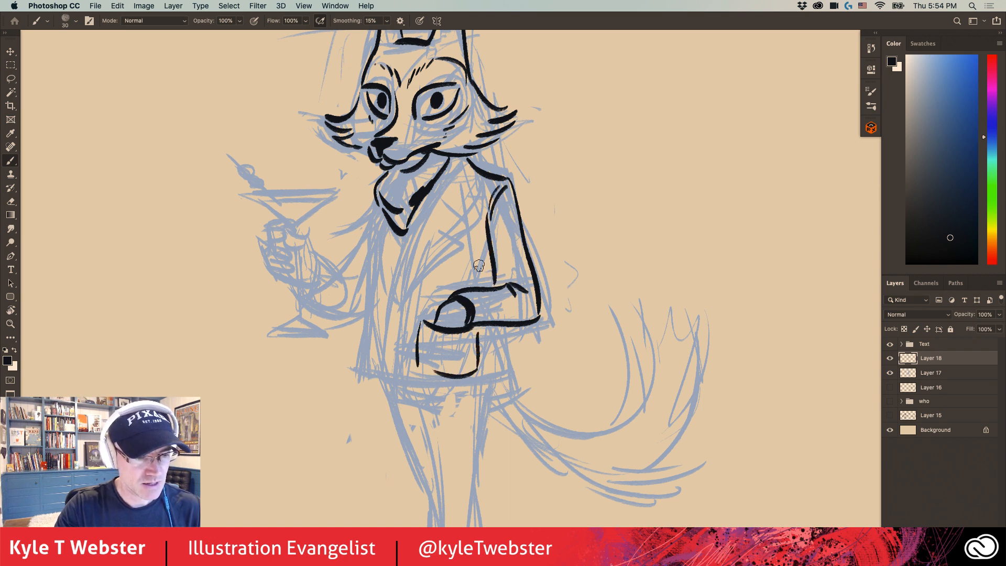
drag(494, 243, 480, 286)
mouse_move(489, 326)
mouse_down()
mouse_move(508, 370)
mouse_move(422, 394)
mouse_move(400, 389)
mouse_move(400, 259)
mouse_move(402, 370)
mouse_up()
key(super+z)
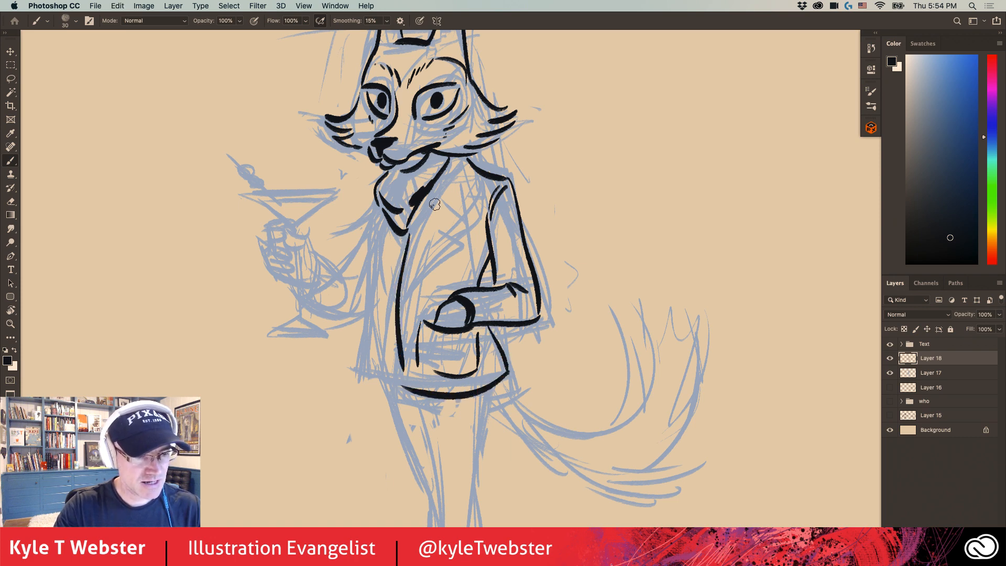
mouse_move(461, 161)
mouse_down()
mouse_move(464, 213)
mouse_move(437, 222)
mouse_move(447, 235)
mouse_move(410, 315)
mouse_up()
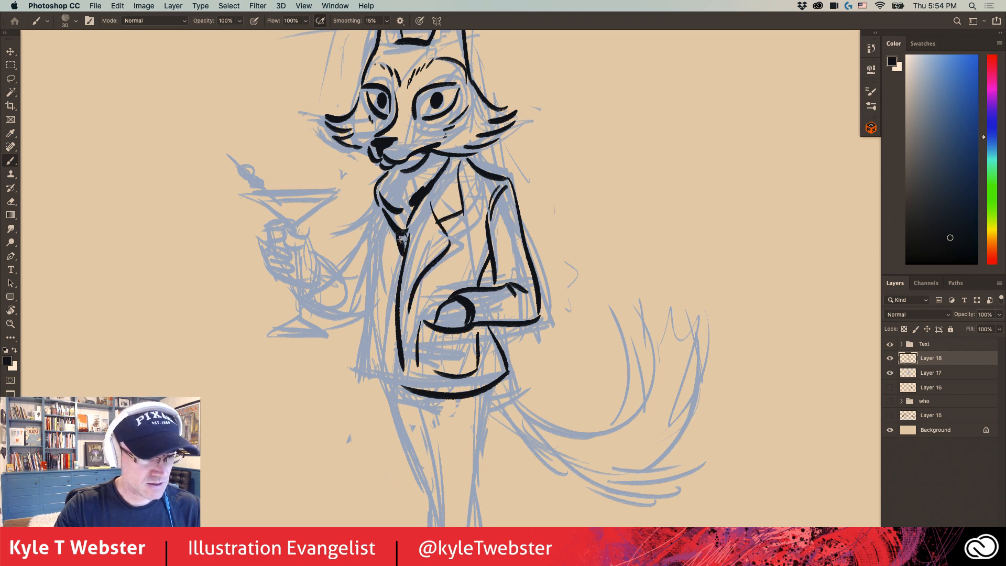
Step: Ink the far lapel and far side of the coat, and the bent sleeve and cuff of the raised arm
mouse_move(375, 203)
mouse_down()
mouse_move(382, 225)
mouse_move(371, 238)
mouse_move(394, 291)
mouse_move(359, 365)
mouse_move(406, 385)
mouse_up()
drag(335, 264, 373, 279)
mouse_move(410, 202)
mouse_down()
mouse_move(367, 311)
mouse_move(357, 275)
mouse_move(403, 301)
mouse_move(381, 334)
mouse_move(351, 319)
mouse_up()
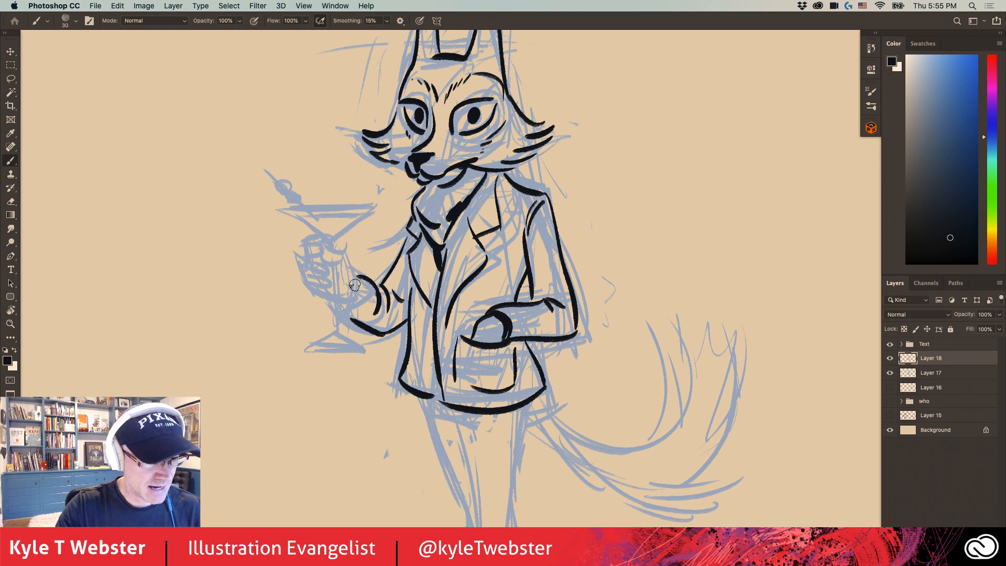
Step: Ink the raised hand gripping the martini glass, with its stem, base and bowl, and two solid black olives on a pick
mouse_move(358, 278)
mouse_down()
mouse_move(363, 308)
mouse_move(351, 313)
mouse_move(346, 254)
mouse_move(325, 242)
mouse_move(346, 288)
mouse_up()
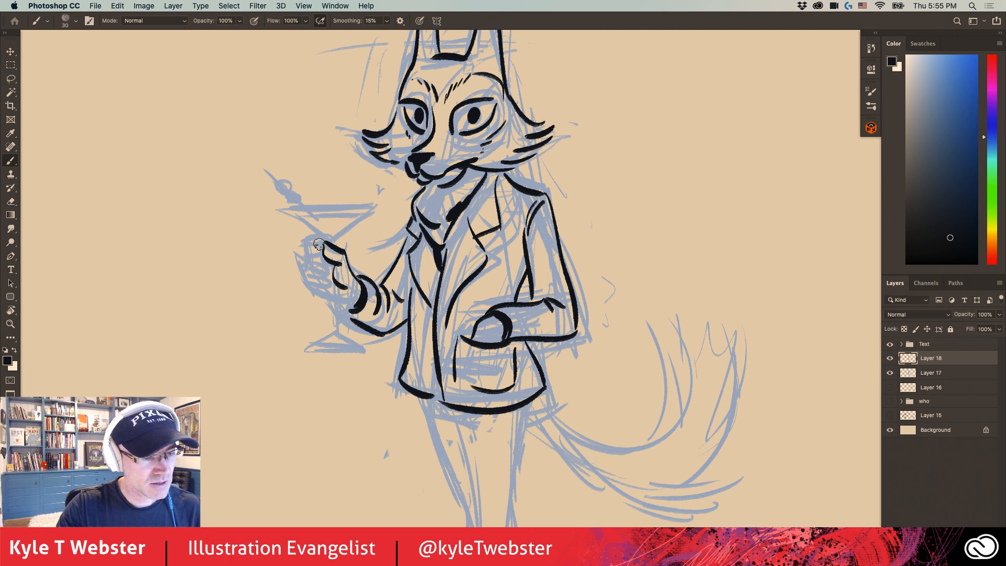
mouse_move(320, 241)
mouse_down()
mouse_move(303, 241)
mouse_move(305, 254)
mouse_move(329, 263)
mouse_move(307, 261)
mouse_move(316, 288)
mouse_up()
mouse_move(303, 262)
mouse_down()
mouse_move(314, 294)
mouse_move(332, 289)
mouse_move(341, 336)
mouse_move(365, 355)
mouse_move(319, 356)
mouse_move(365, 358)
mouse_up()
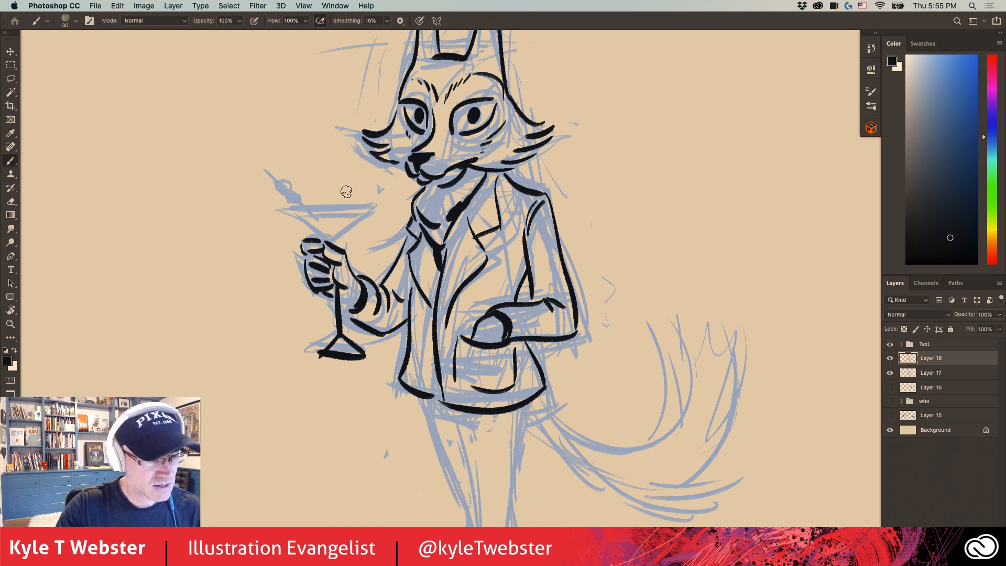
mouse_move(338, 246)
mouse_down()
mouse_move(372, 196)
mouse_move(365, 214)
mouse_move(380, 214)
mouse_move(295, 212)
mouse_move(323, 238)
mouse_move(296, 214)
mouse_move(293, 182)
mouse_move(305, 168)
mouse_move(297, 188)
mouse_move(307, 207)
mouse_move(251, 163)
mouse_up()
mouse_move(319, 216)
mouse_down()
mouse_move(363, 221)
mouse_move(346, 233)
mouse_up()
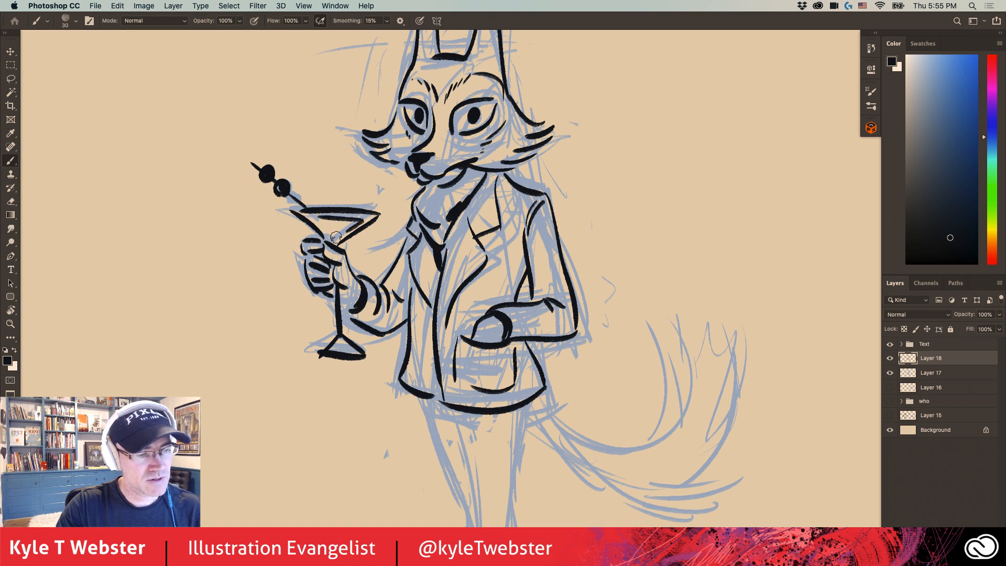
Step: Darken the corner of the mouth, and ink both slim trouser legs with cuffs and small pointed shoes
mouse_move(390, 266)
mouse_down()
mouse_move(329, 198)
mouse_move(320, 221)
mouse_up()
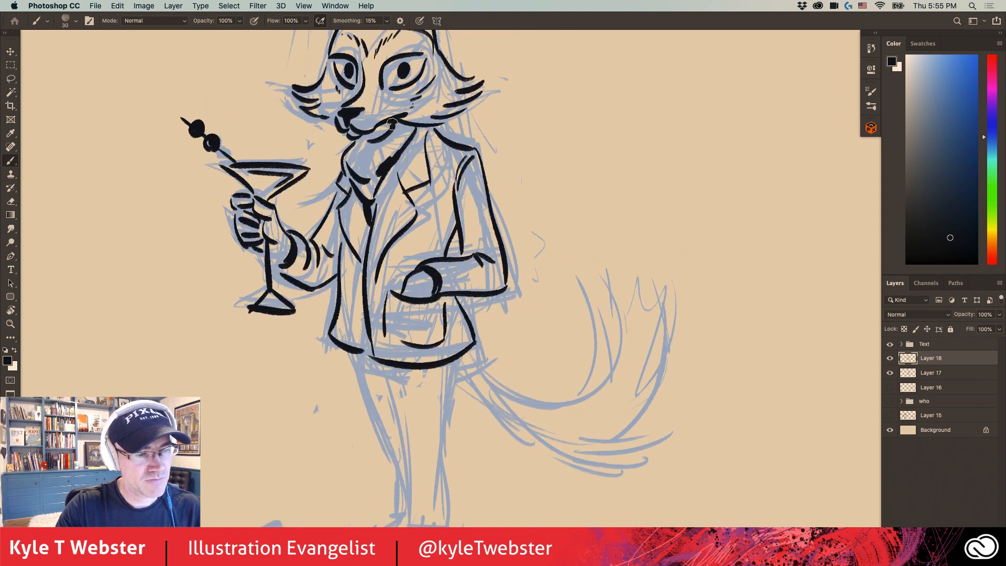
drag(392, 124, 377, 124)
drag(302, 284, 326, 182)
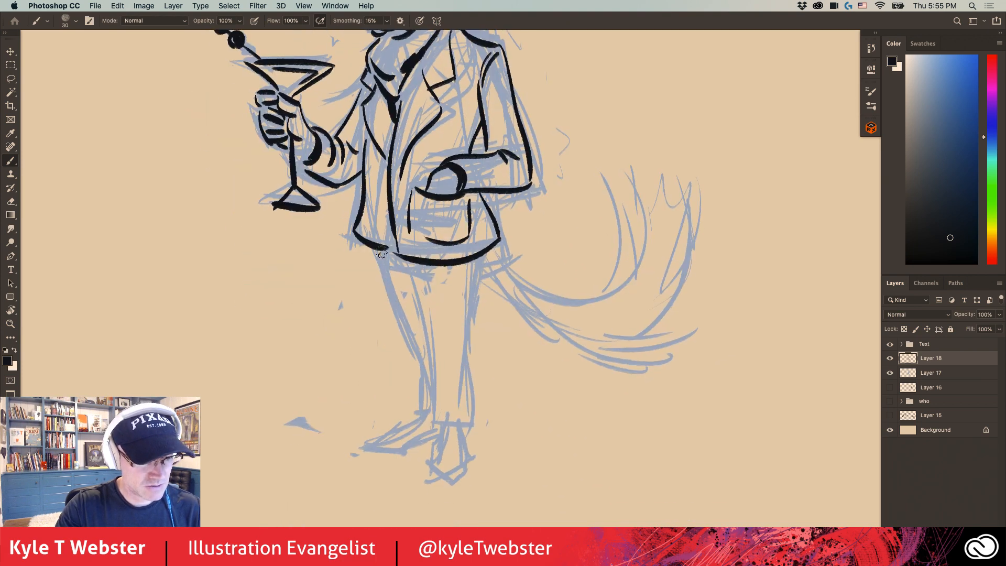
drag(417, 266, 440, 421)
mouse_move(477, 260)
mouse_down()
mouse_move(465, 407)
mouse_move(477, 415)
mouse_move(443, 450)
mouse_move(445, 479)
mouse_move(474, 457)
mouse_move(462, 431)
mouse_up()
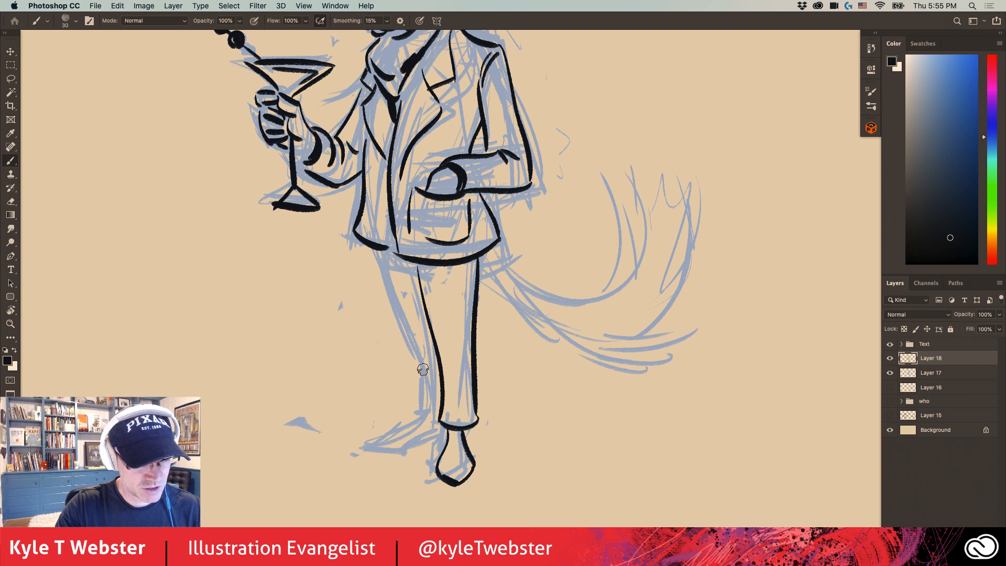
mouse_move(378, 252)
mouse_down()
mouse_move(417, 414)
mouse_move(432, 419)
mouse_move(361, 445)
mouse_move(403, 449)
mouse_move(441, 434)
mouse_up()
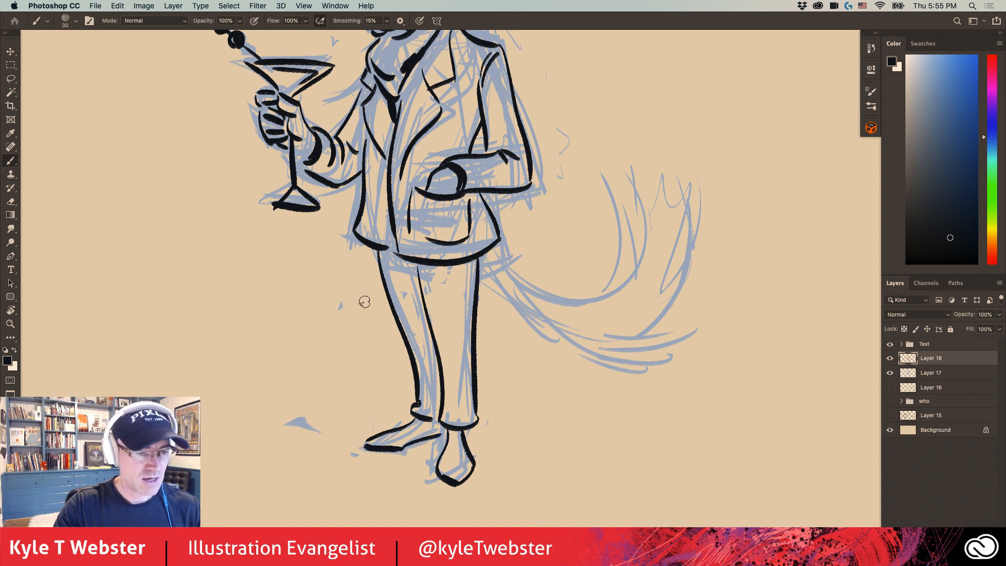
Step: Ink the bushy tail curving up behind the legs, with short fur ticks marking off its tip
drag(364, 303, 361, 335)
mouse_move(435, 323)
mouse_down()
mouse_move(550, 256)
mouse_move(568, 286)
mouse_up()
mouse_move(565, 251)
mouse_down()
mouse_move(605, 357)
mouse_move(571, 381)
mouse_move(579, 395)
mouse_move(430, 358)
mouse_up()
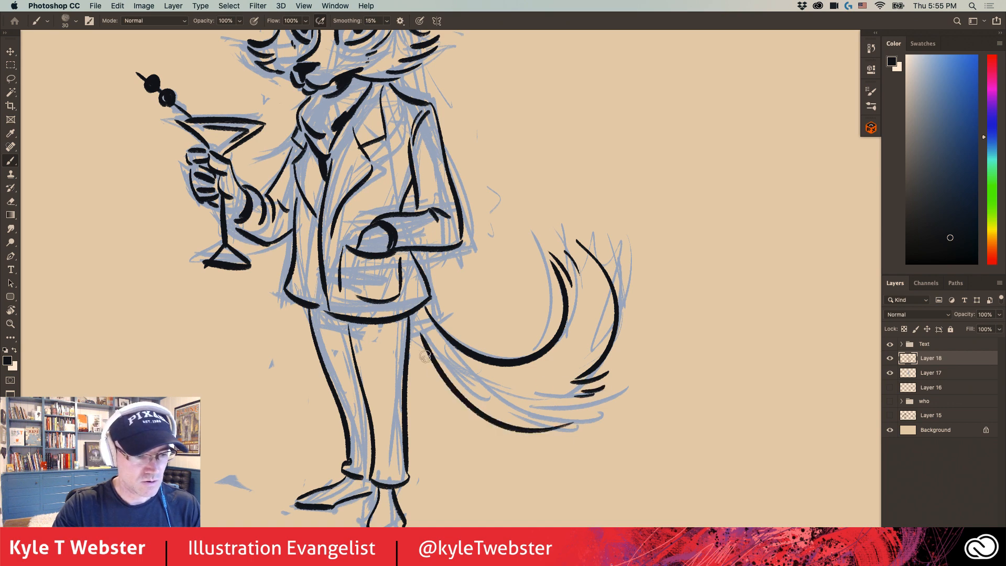
drag(549, 364, 529, 385)
drag(548, 380, 532, 391)
drag(546, 393, 538, 402)
Step: Add short ground dashes on both sides of the shoes and hide the blue sketch on Layer 17
mouse_move(350, 318)
mouse_down()
mouse_move(283, 326)
mouse_move(359, 357)
mouse_up()
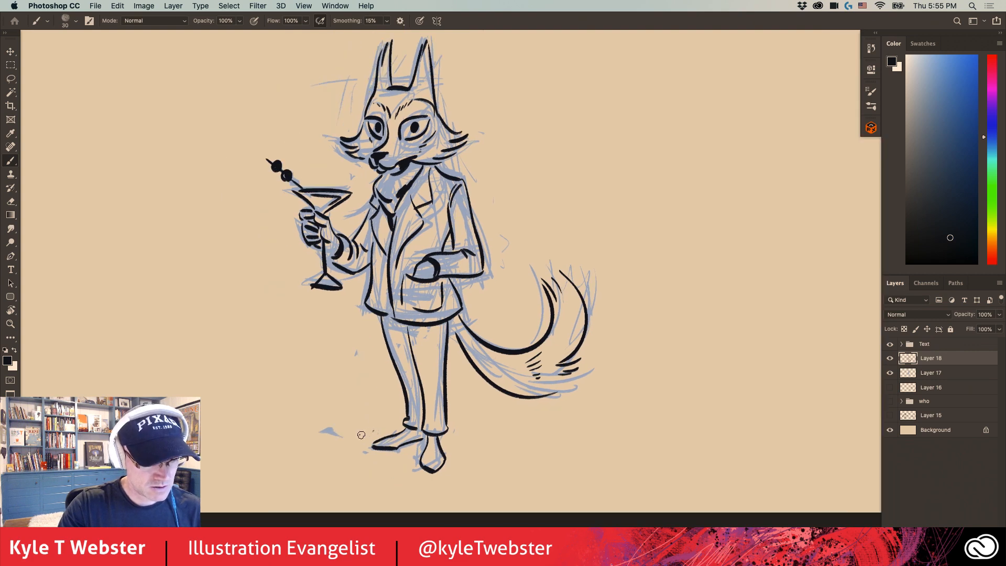
drag(344, 436, 357, 431)
drag(350, 439, 374, 432)
drag(458, 440, 468, 437)
drag(471, 441, 487, 435)
mouse_move(372, 345)
mouse_down()
mouse_move(337, 360)
mouse_move(335, 328)
mouse_move(377, 407)
mouse_up()
click(889, 372)
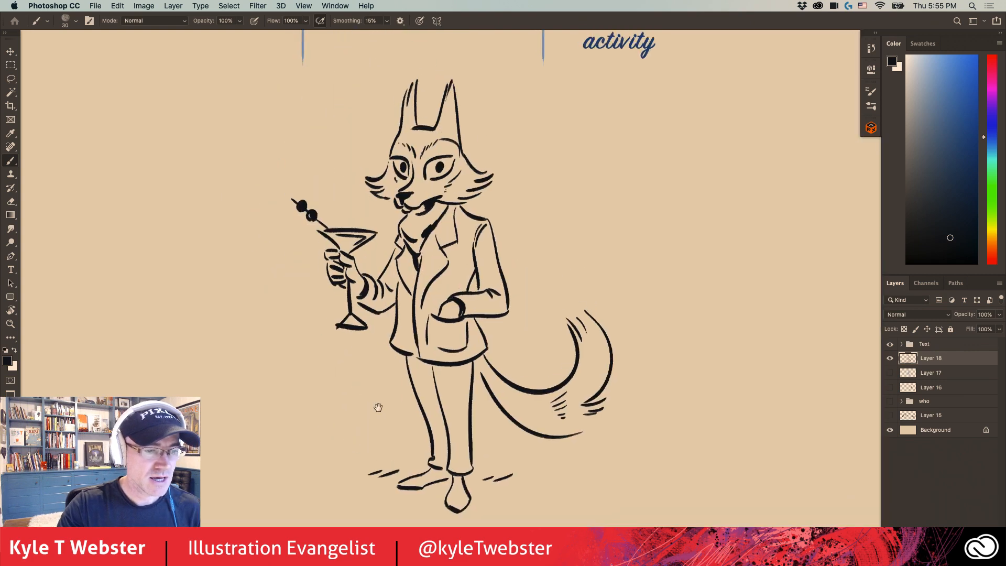
Step: Add dark fur strokes inside the fox's ears
key(super+0)
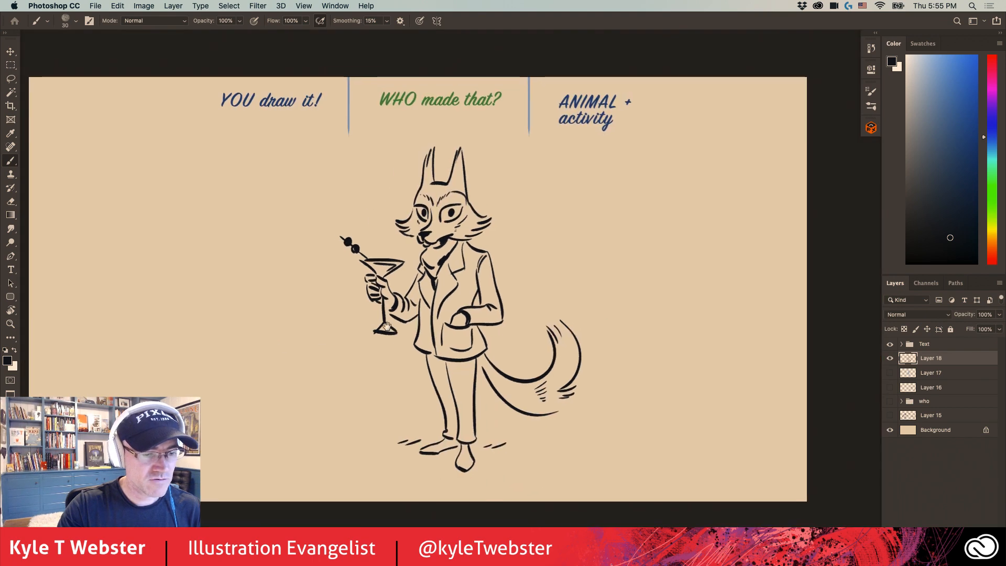
drag(427, 298, 367, 299)
super+click(387, 157)
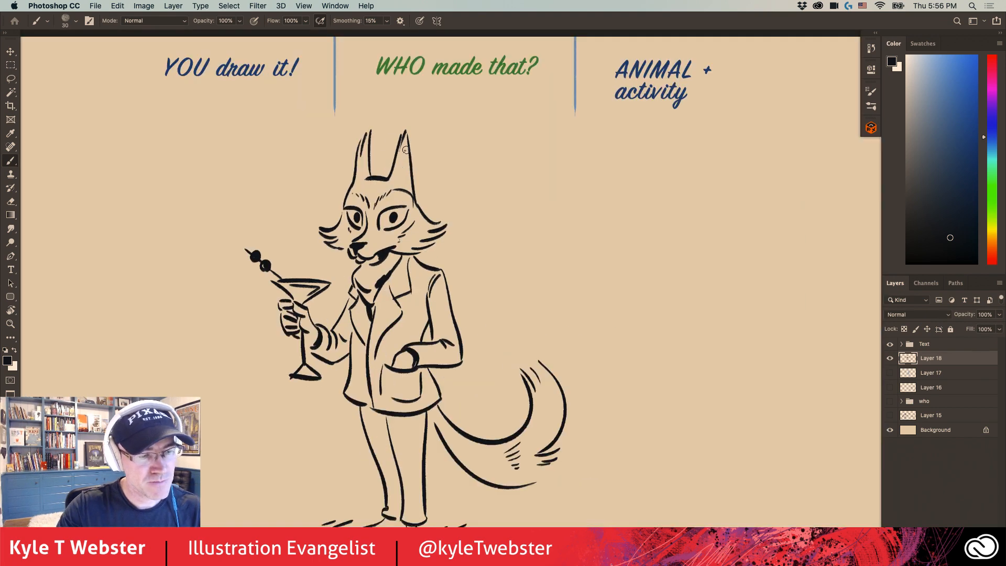
drag(406, 150, 403, 169)
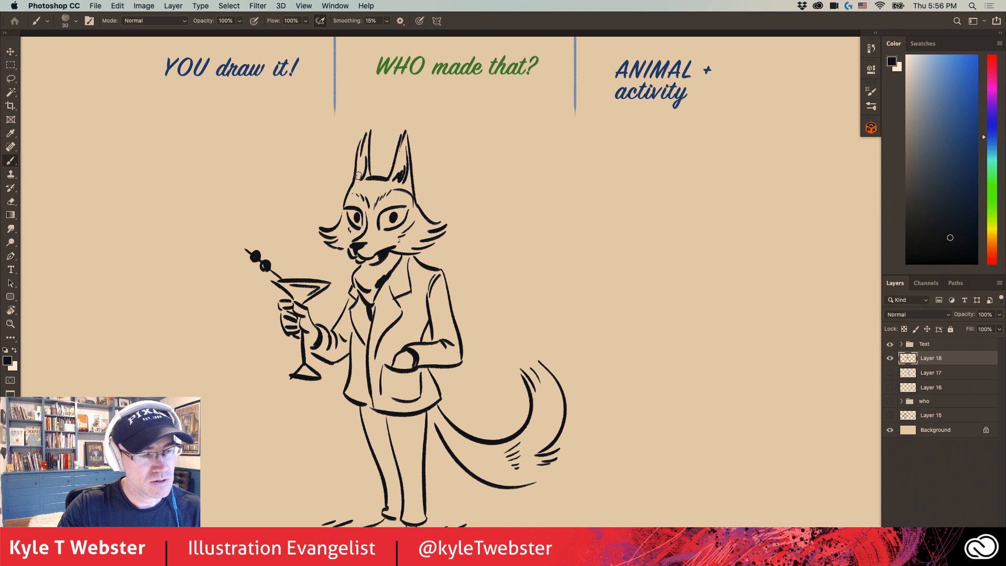